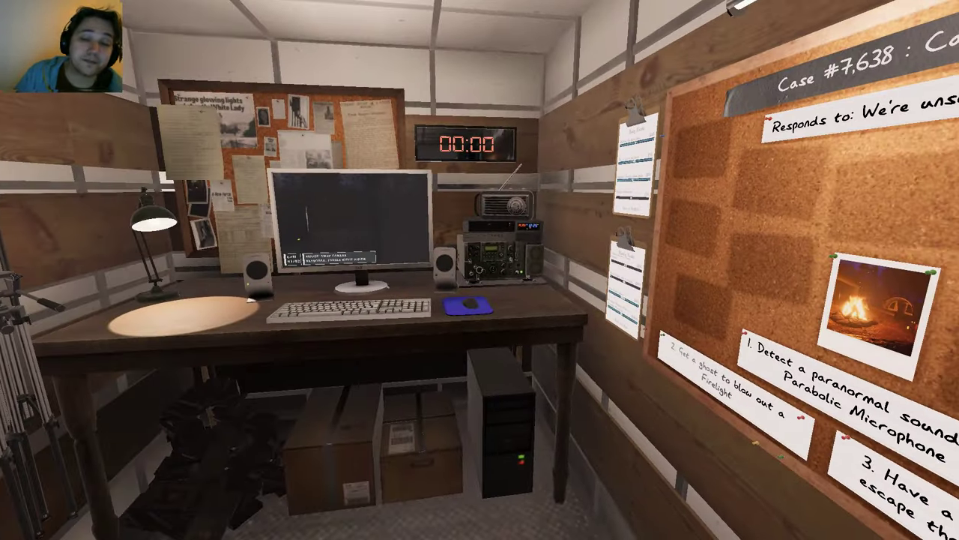
Step: Look over the truck's desk, monitors, doorway keypad and case board
key(w)
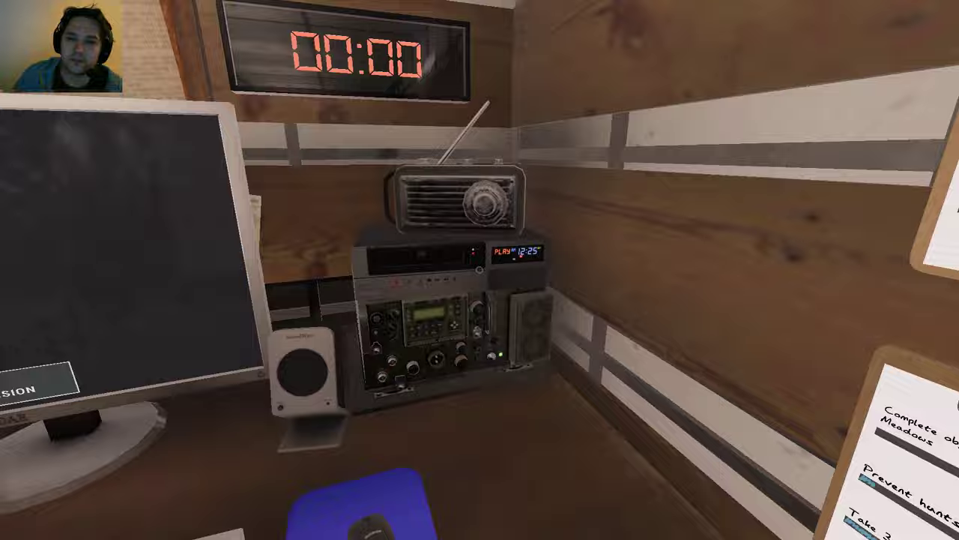
key(s)
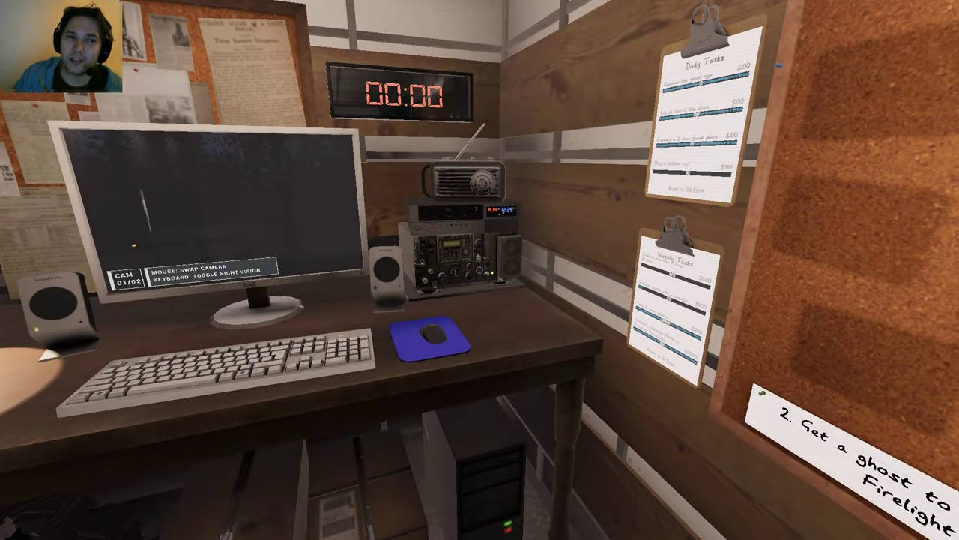
key(s)
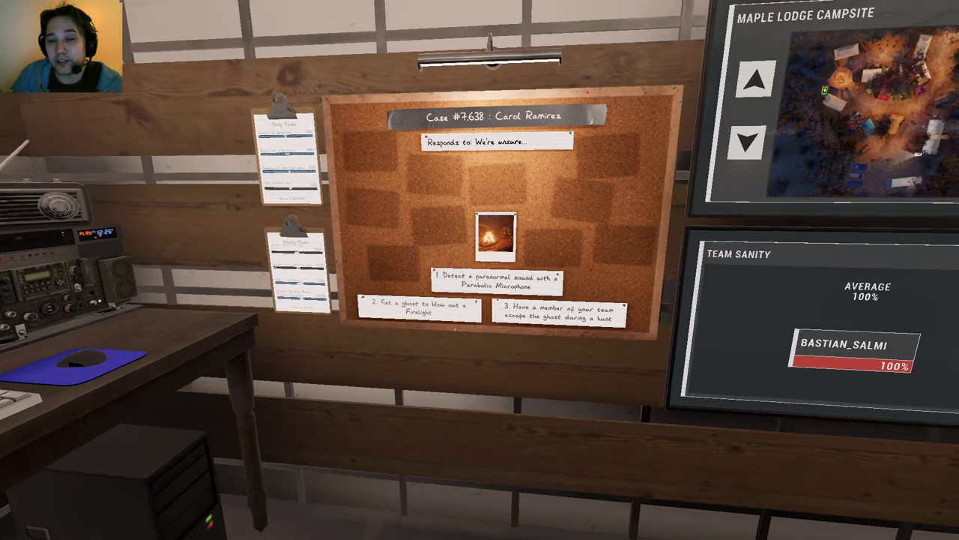
key(d)
key(w)
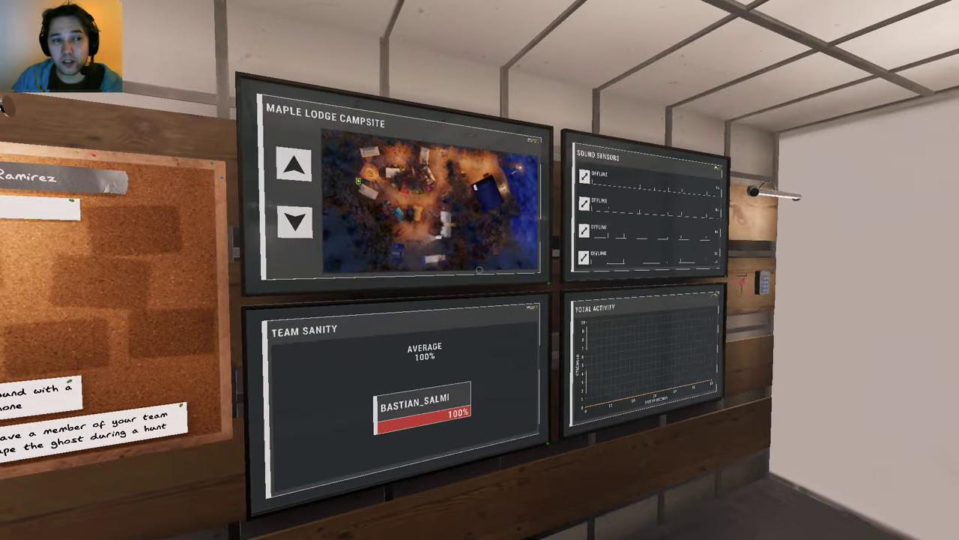
key(w)
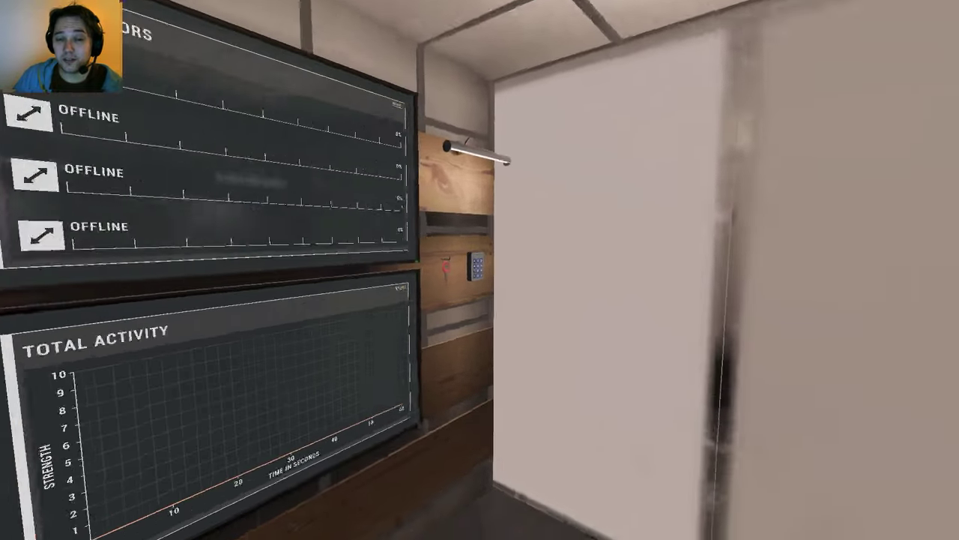
key(s)
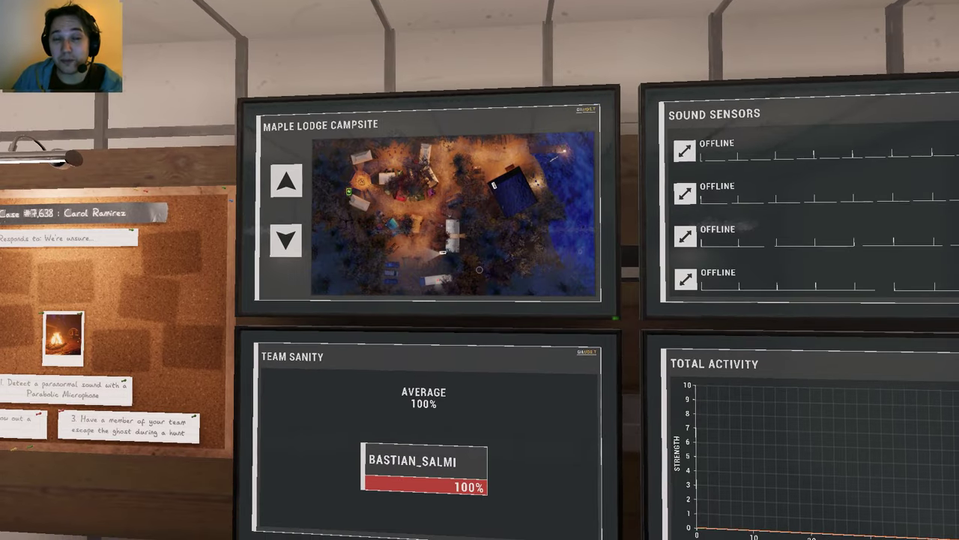
key(w)
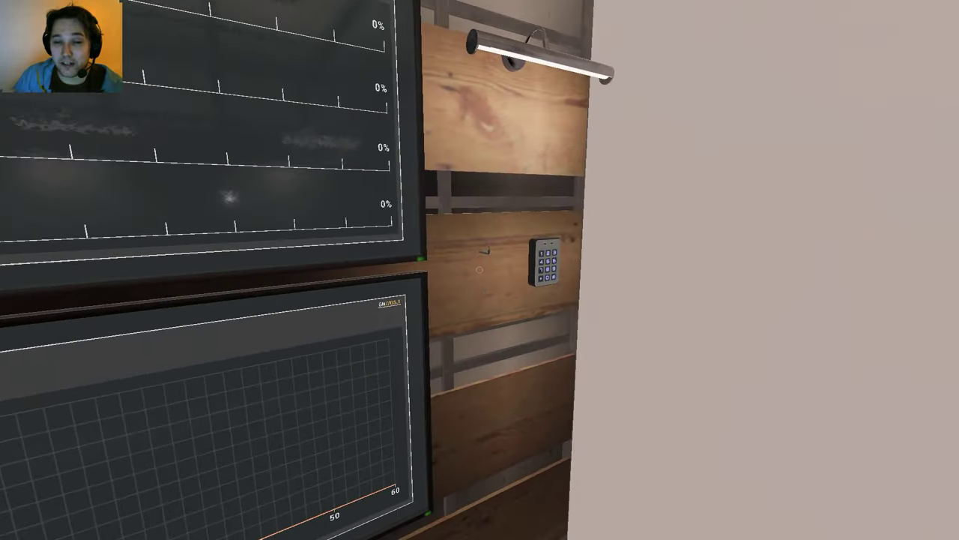
key(s)
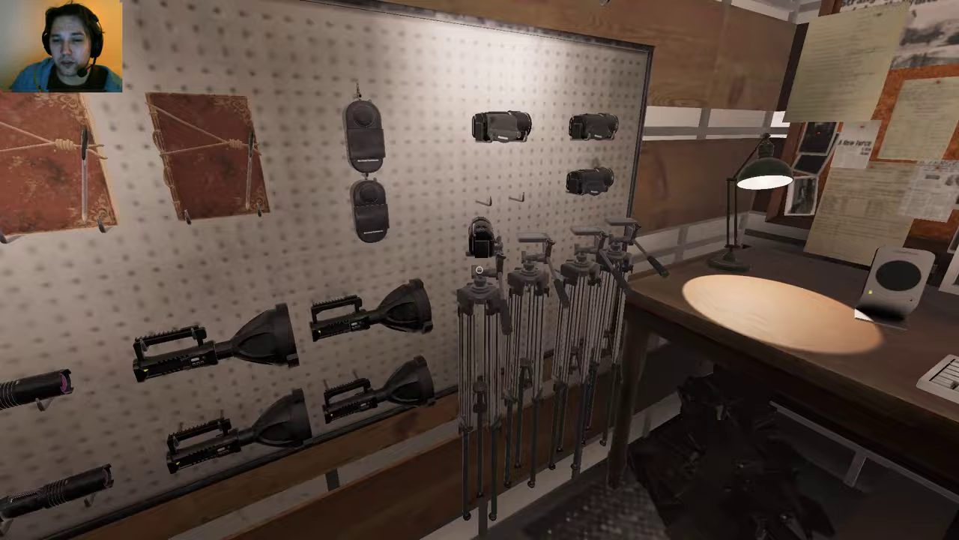
Step: Take a video camera and start recording, grab a spirit box, and return the book
key(e)
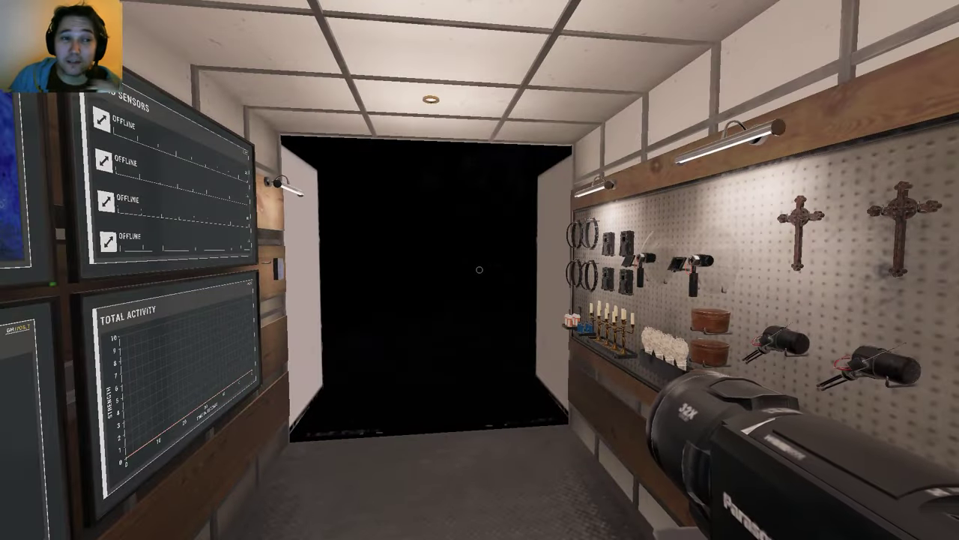
key(w)
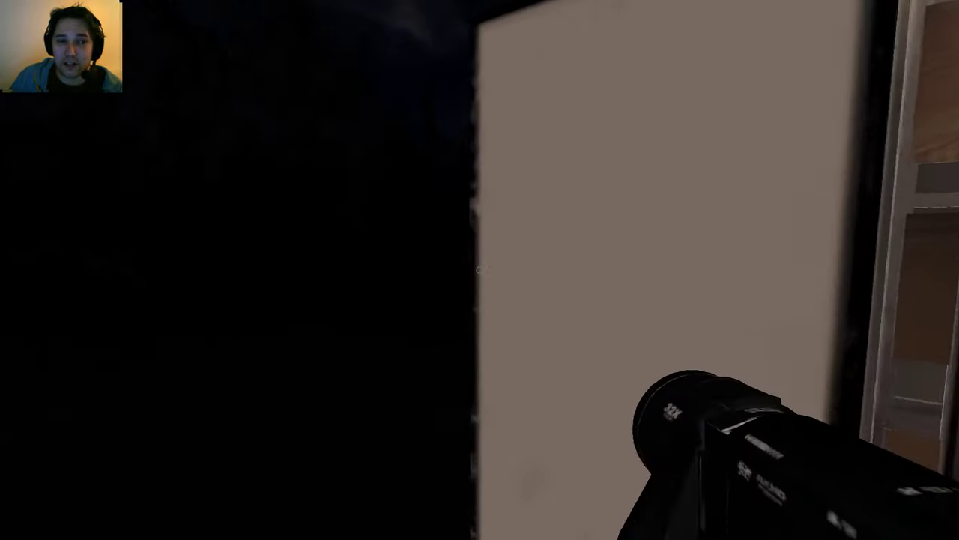
right_click(479, 269)
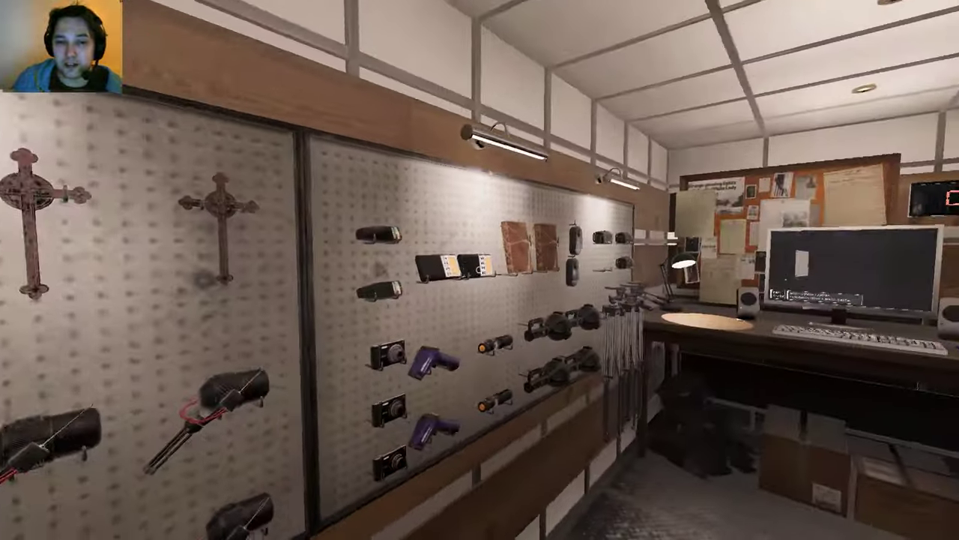
key(e)
key(q)
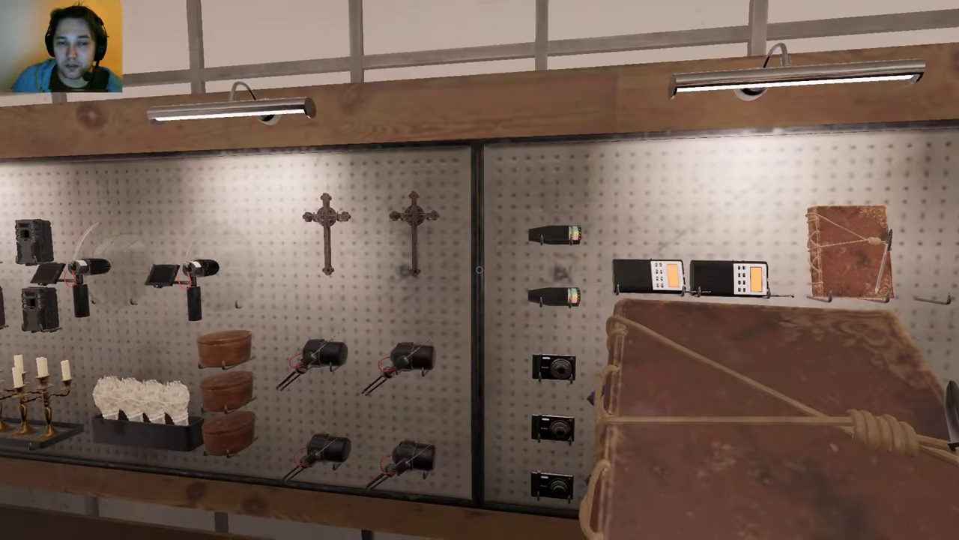
key(q)
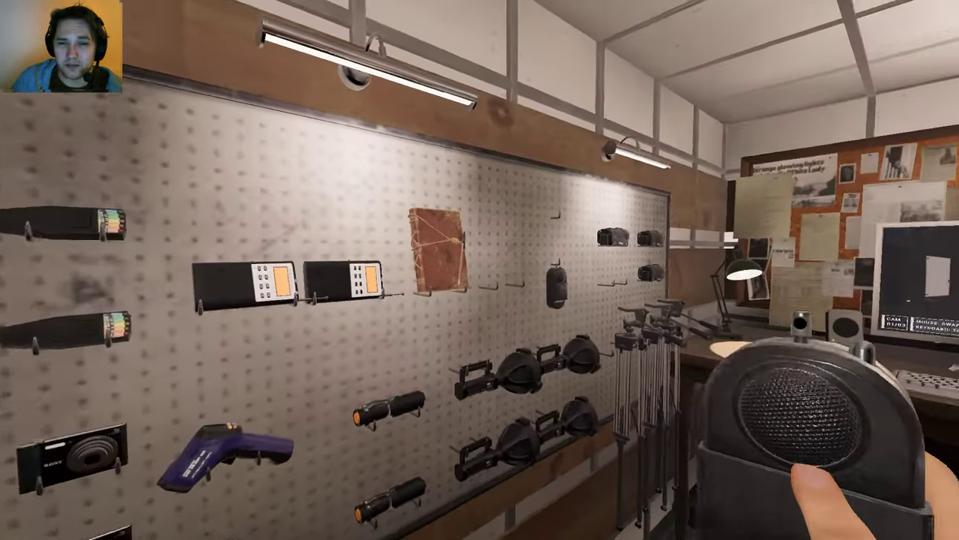
key(q)
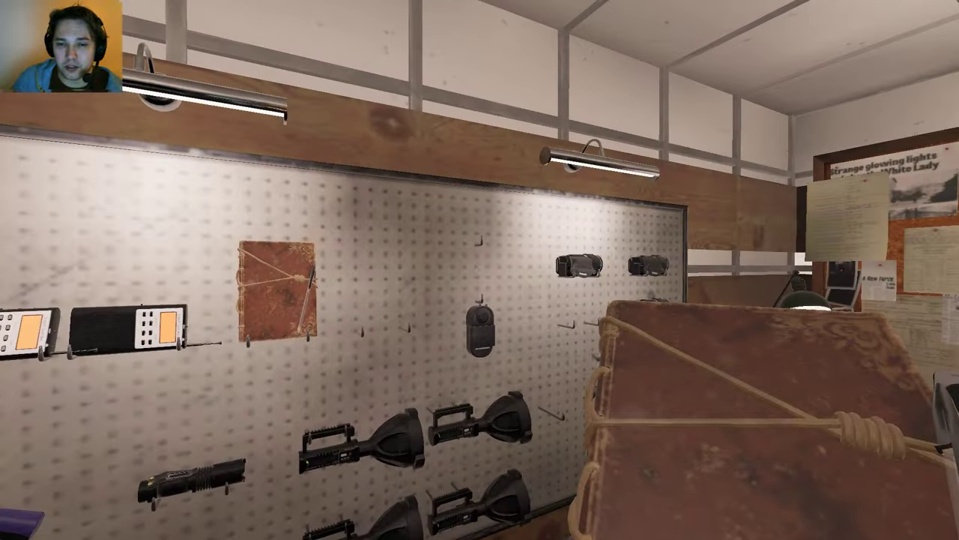
key(g)
key(q)
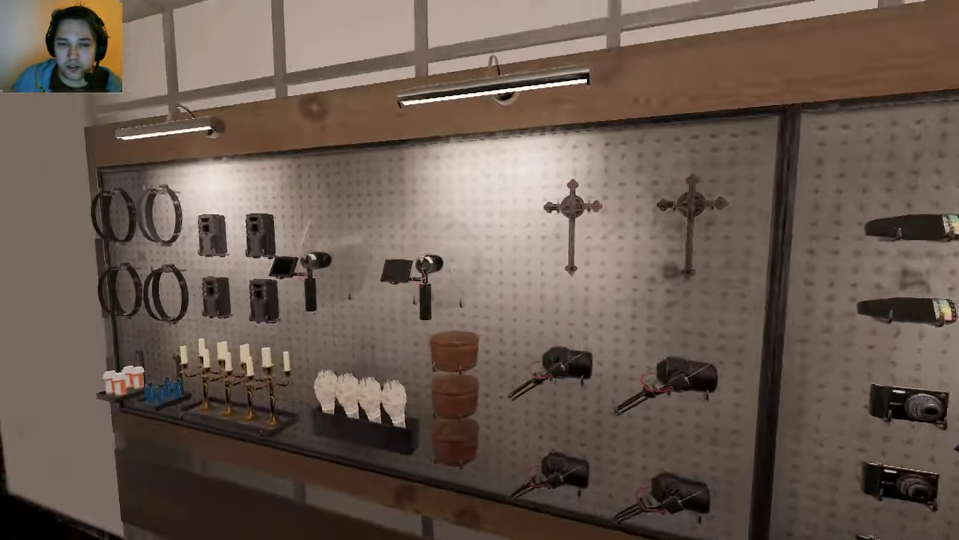
key(q)
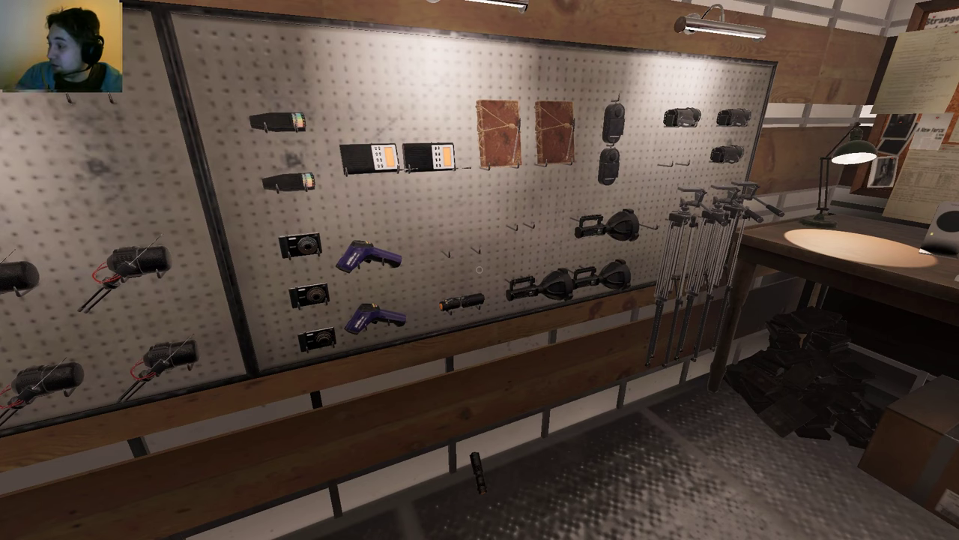
Step: Pick up and drop the flashlights, then take a parabolic microphone from the wall
key(s)
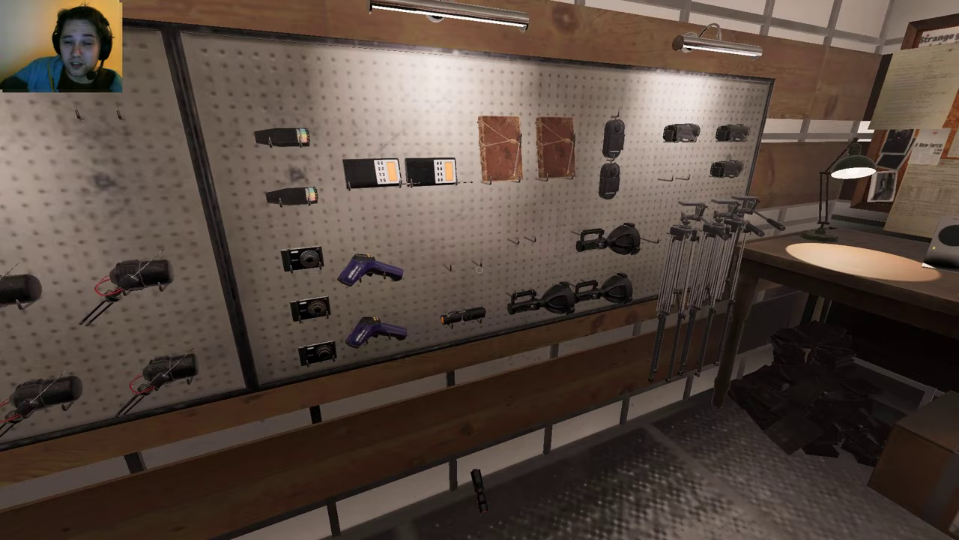
key(q)
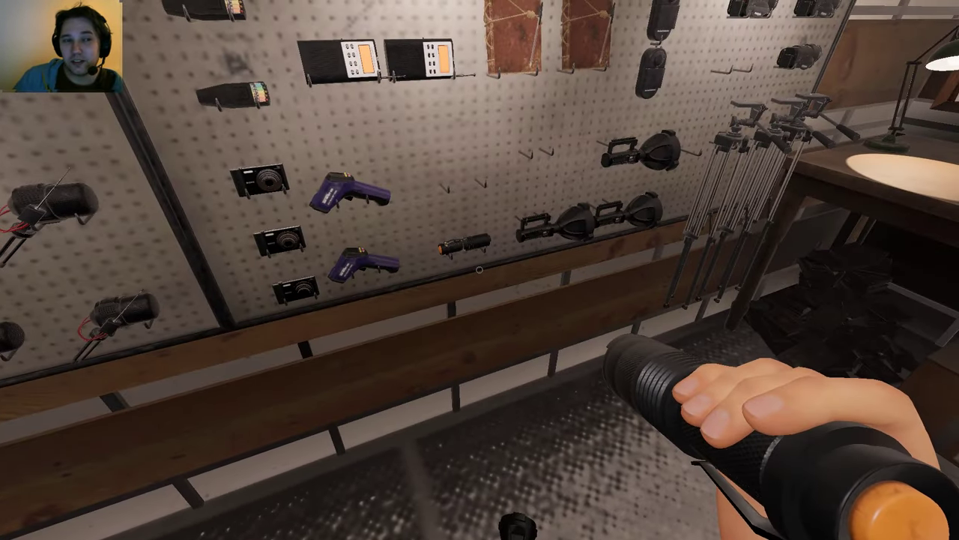
key(e)
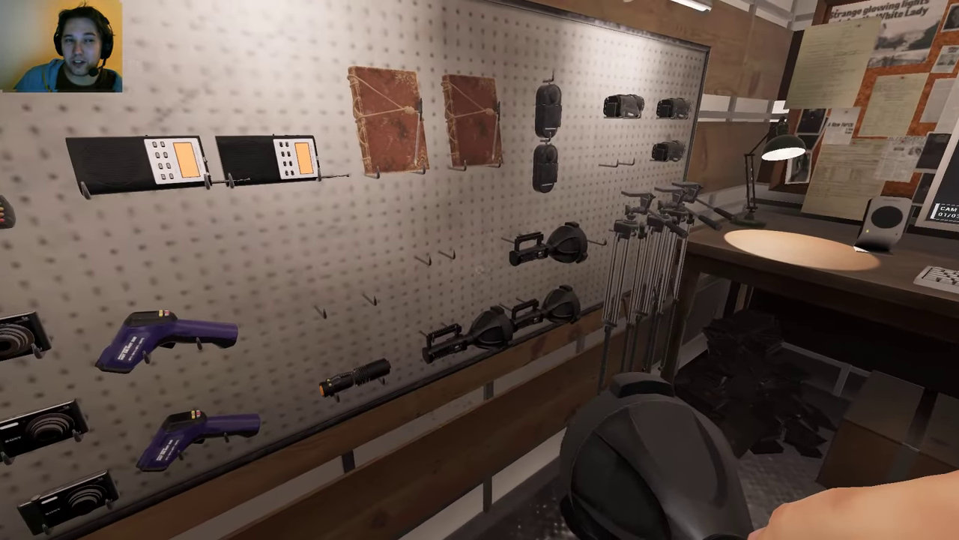
key(g)
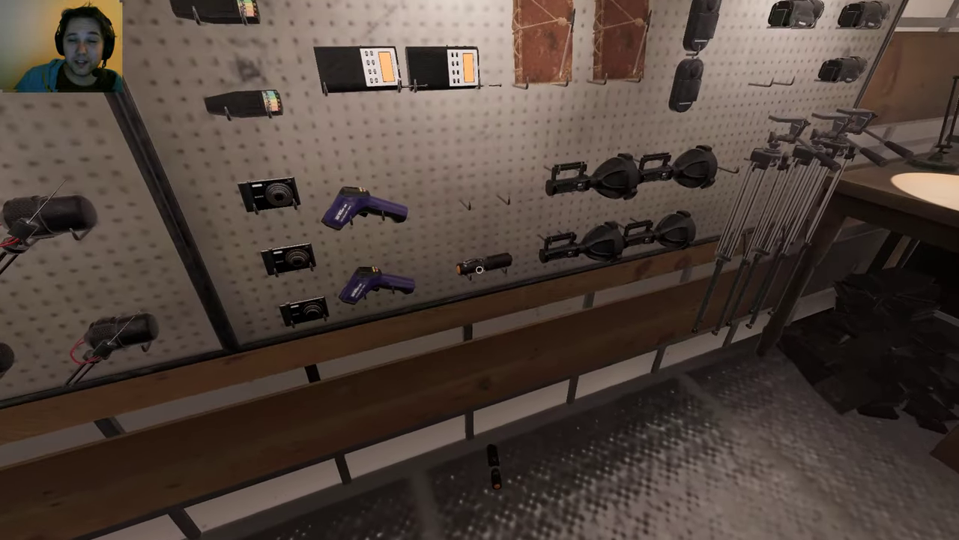
key(e)
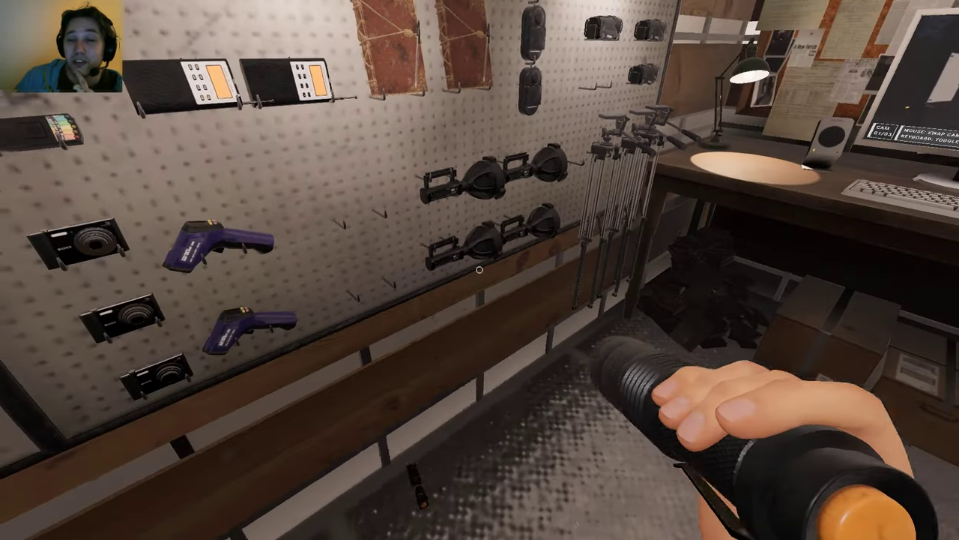
key(g)
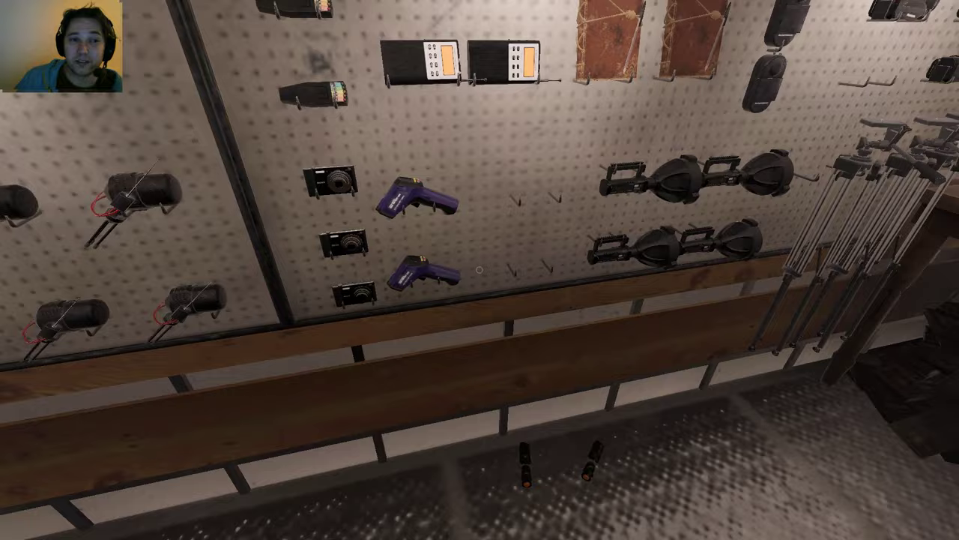
key(e)
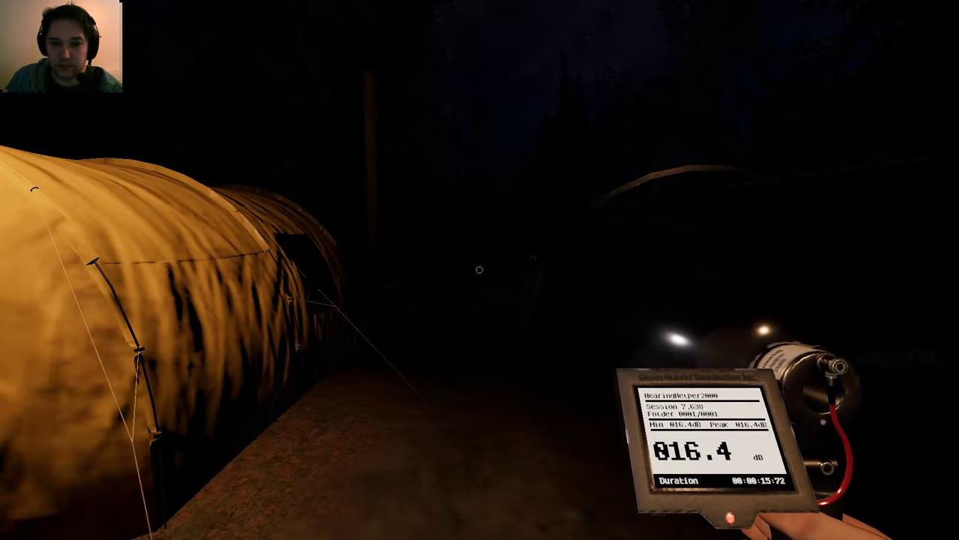
Step: Switch off the parabolic microphone and walk past the picnic table and tent
click(478, 270)
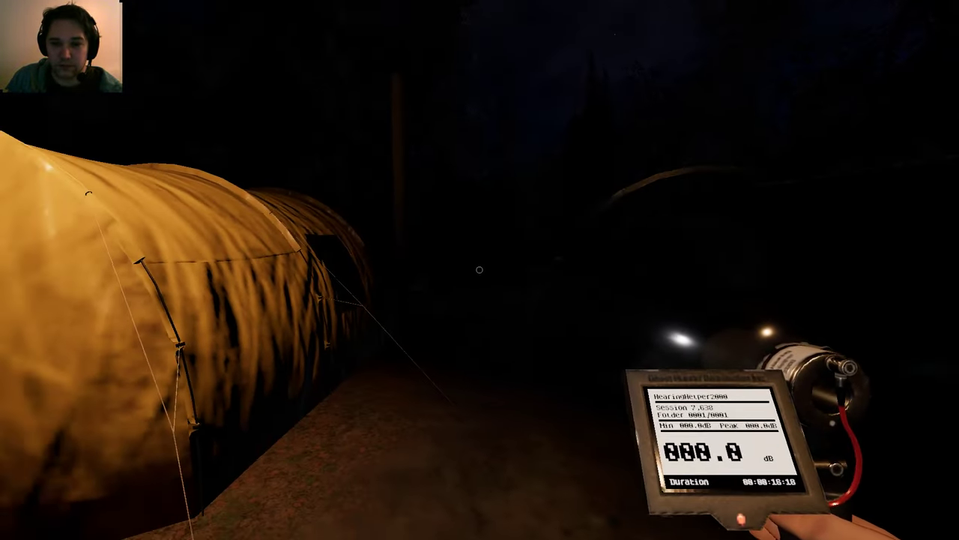
key(w)
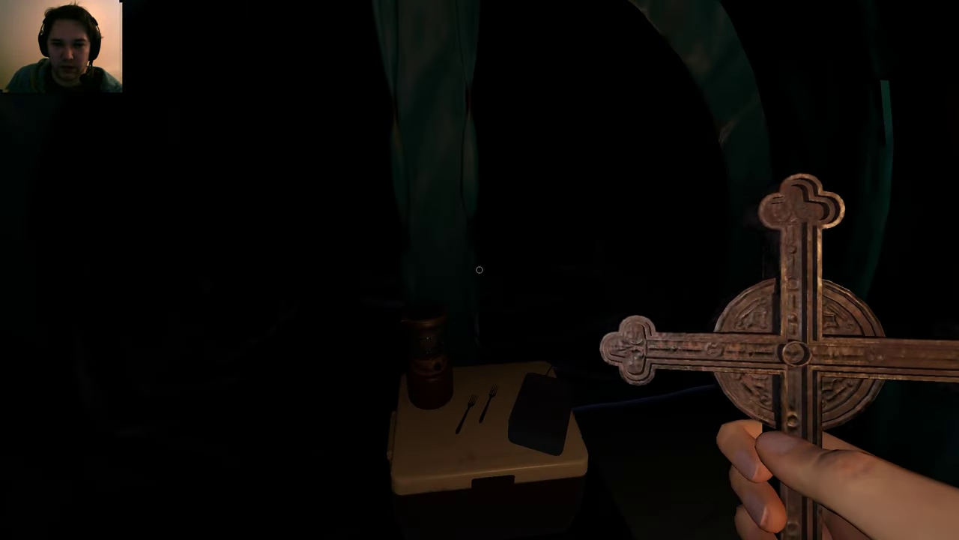
key(w)
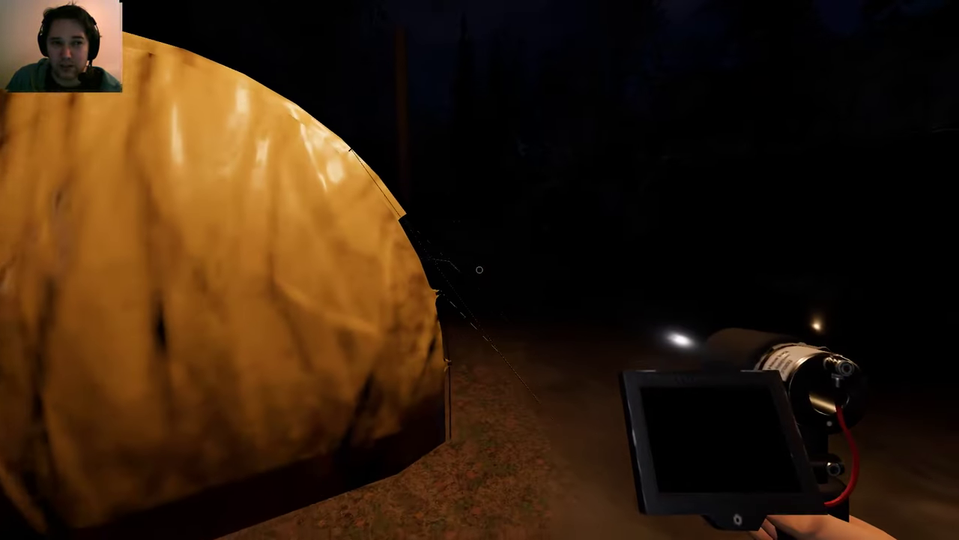
key(w)
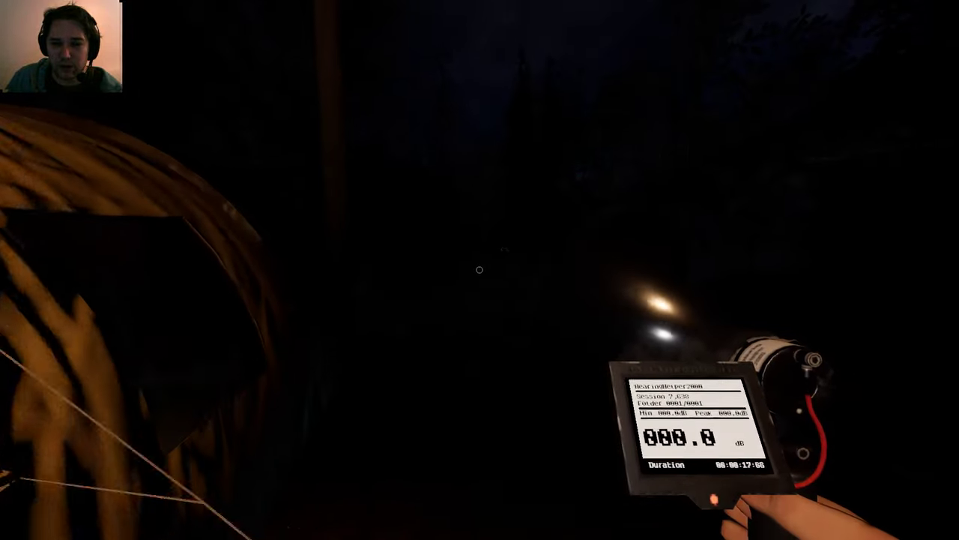
key(w)
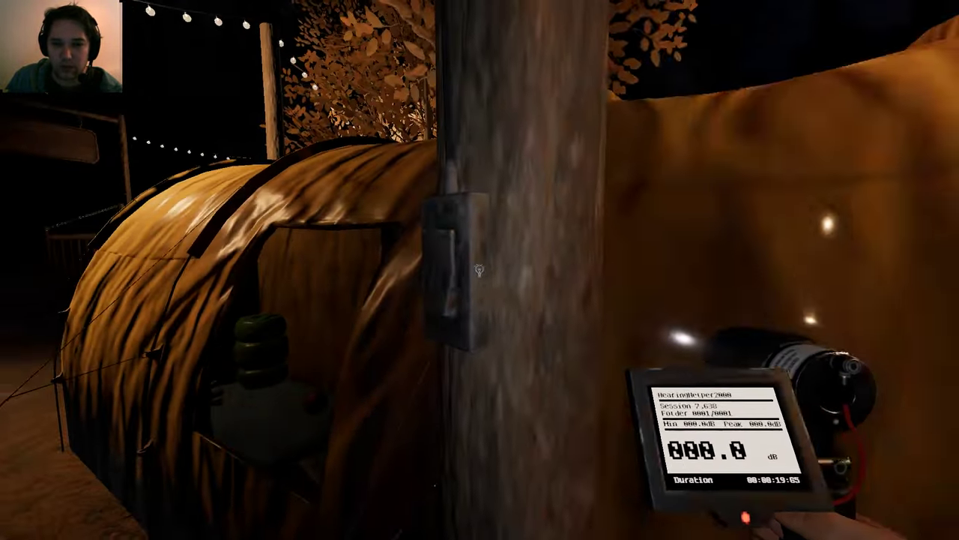
Step: Walk to the cornhole board, cycling through crucifix, video camera and sound meter
key(q)
key(q)
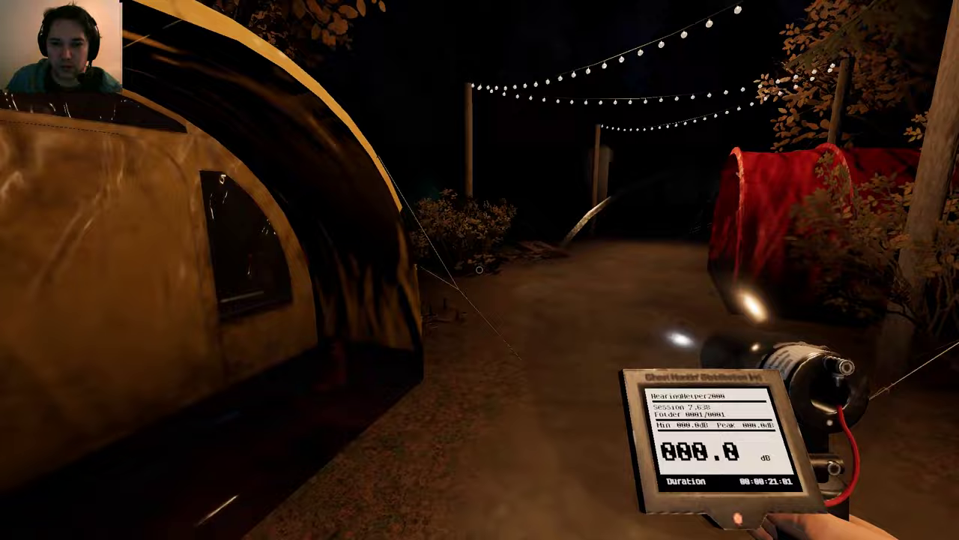
key(q)
key(w)
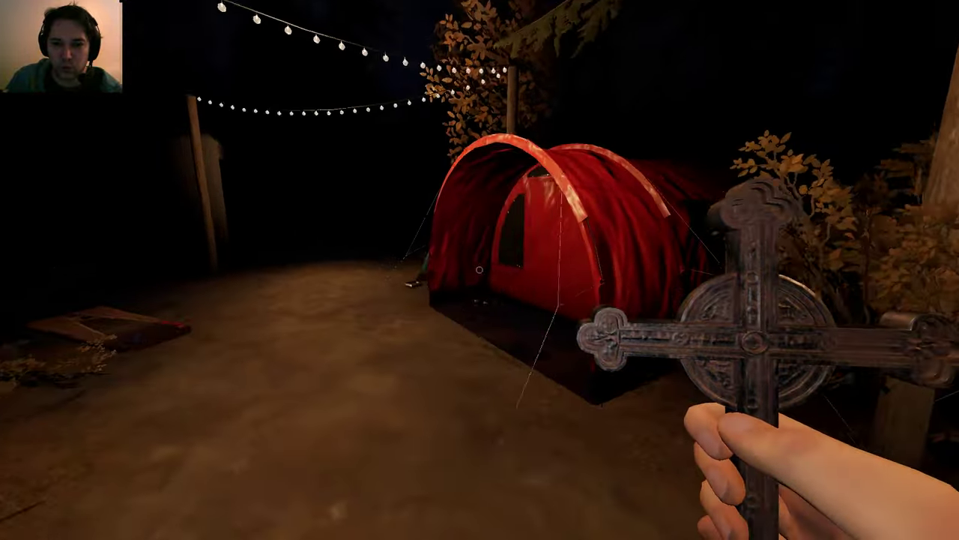
key(q)
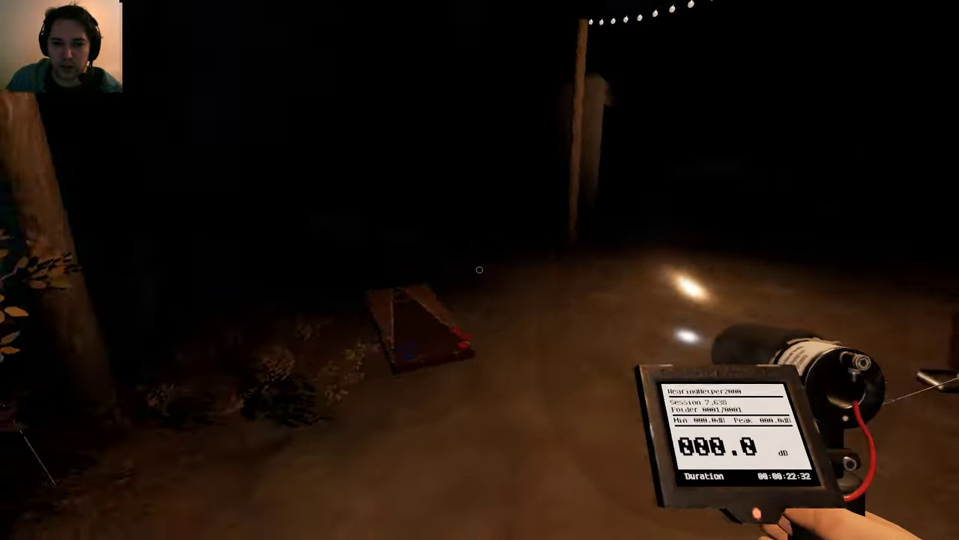
key(w)
key(w)
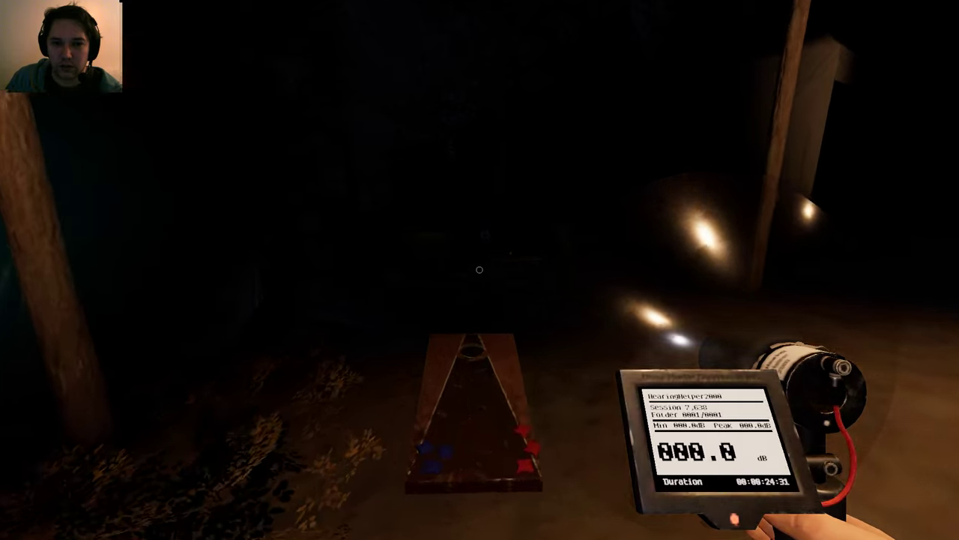
key(q)
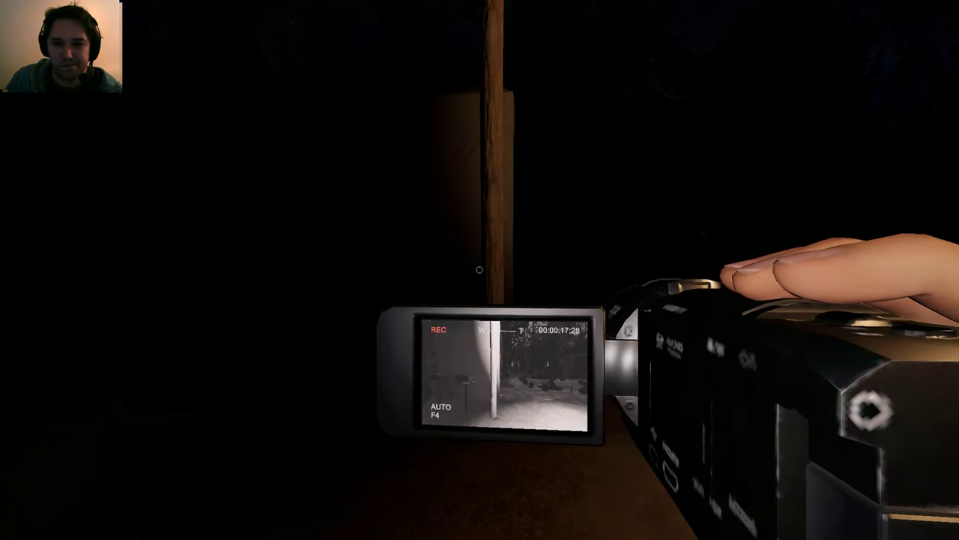
key(q)
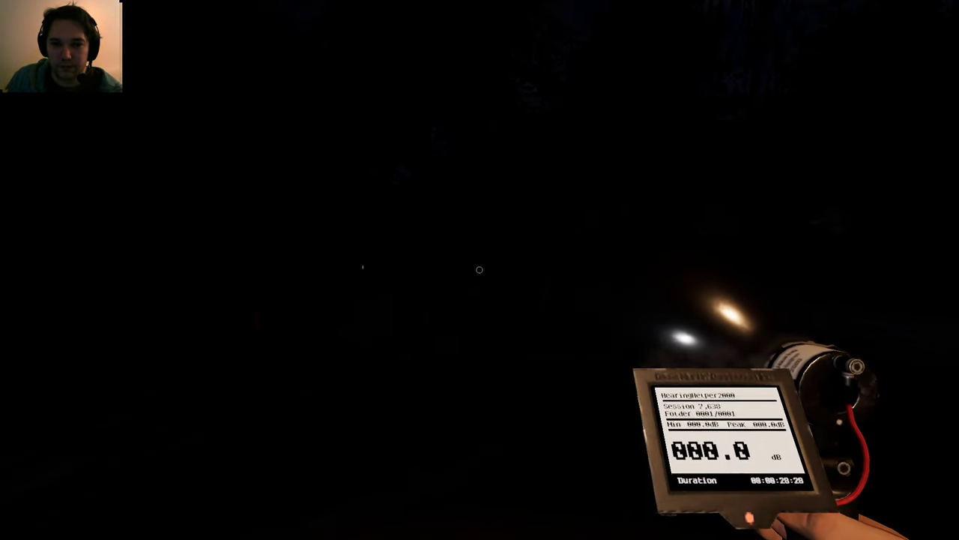
Step: Leave the recording camcorder and a switched-on sound meter on the lit tent's floor
key(q)
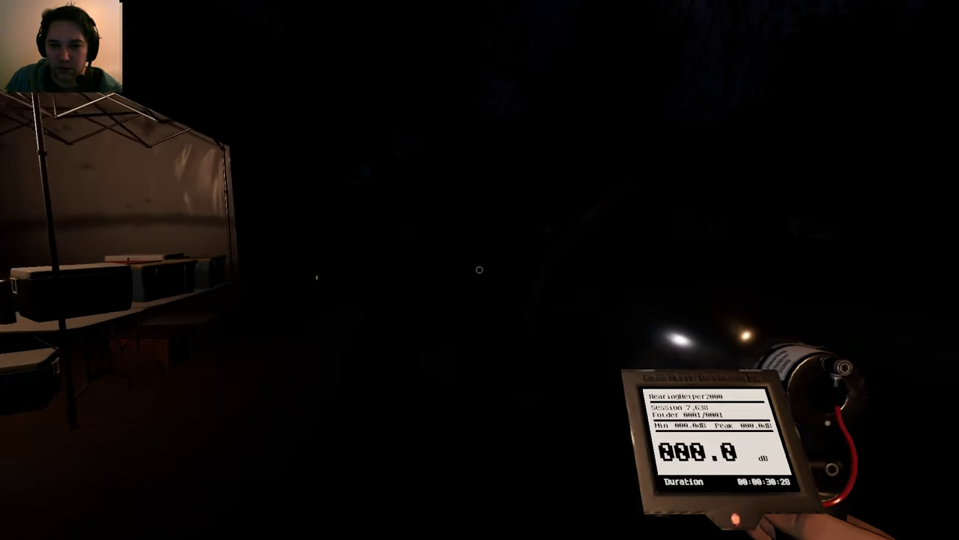
key(q)
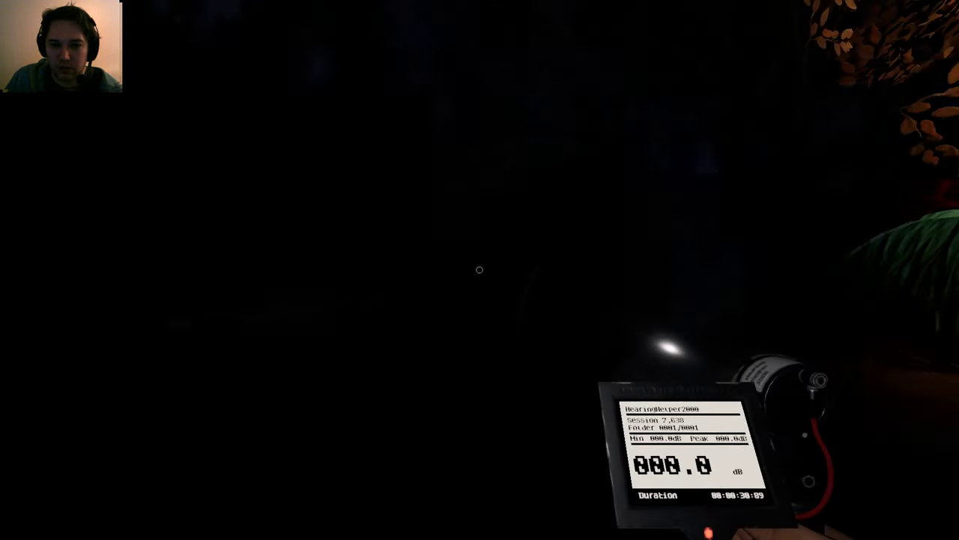
key(q)
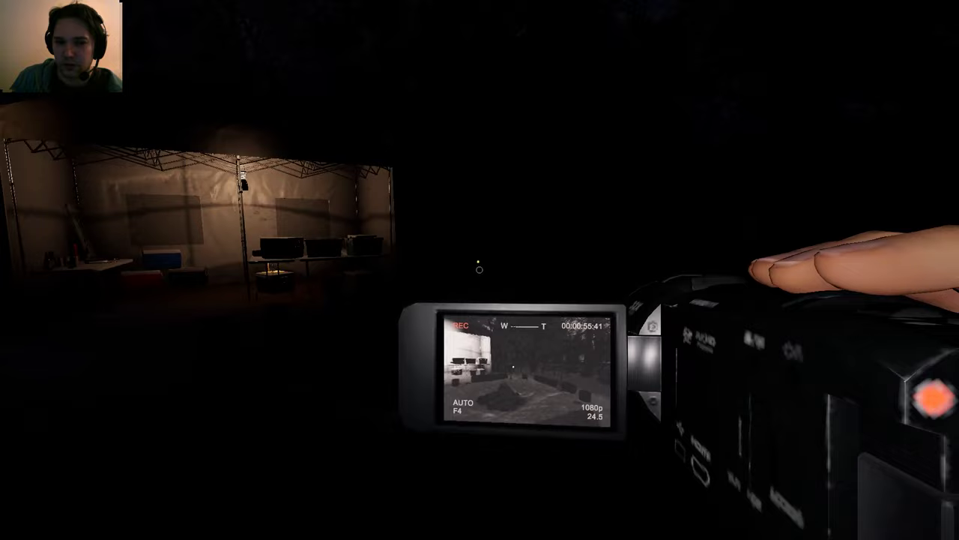
key(w)
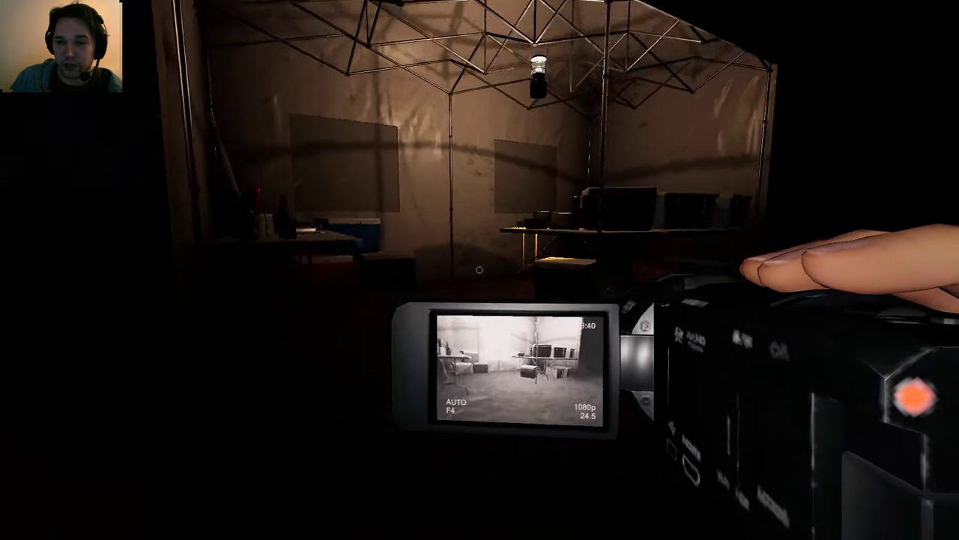
key(g)
key(q)
key(g)
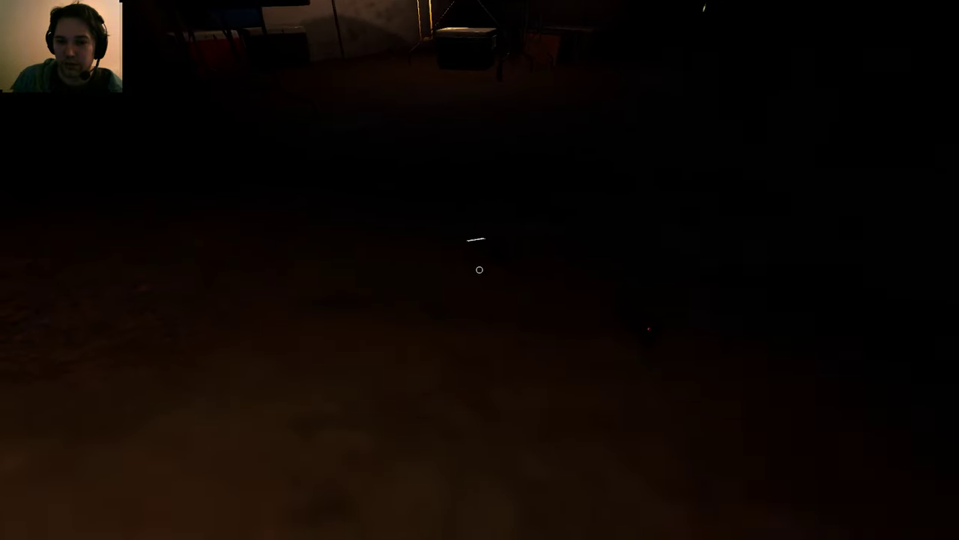
right_click(480, 269)
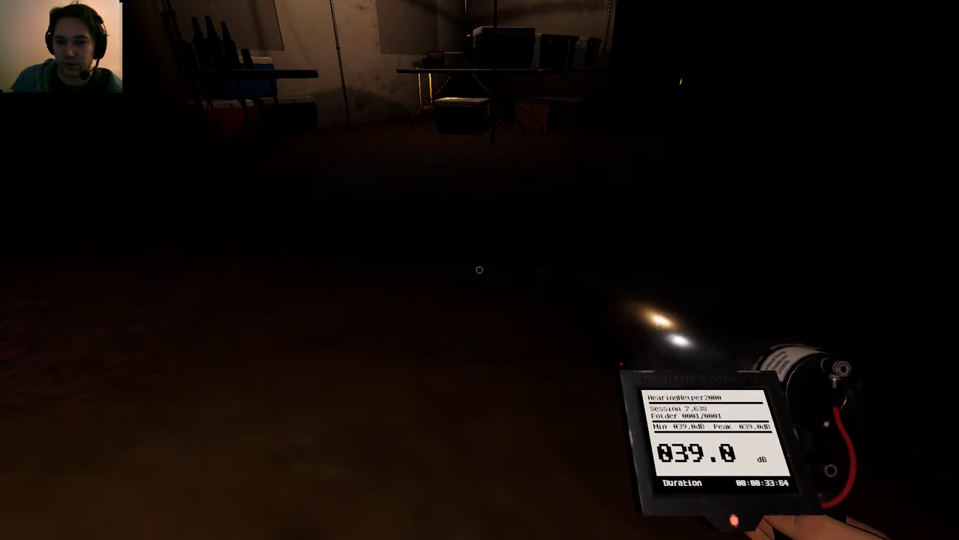
key(g)
Step: Walk past the tents, grab and throw the basketball, and head to the gate
key(w)
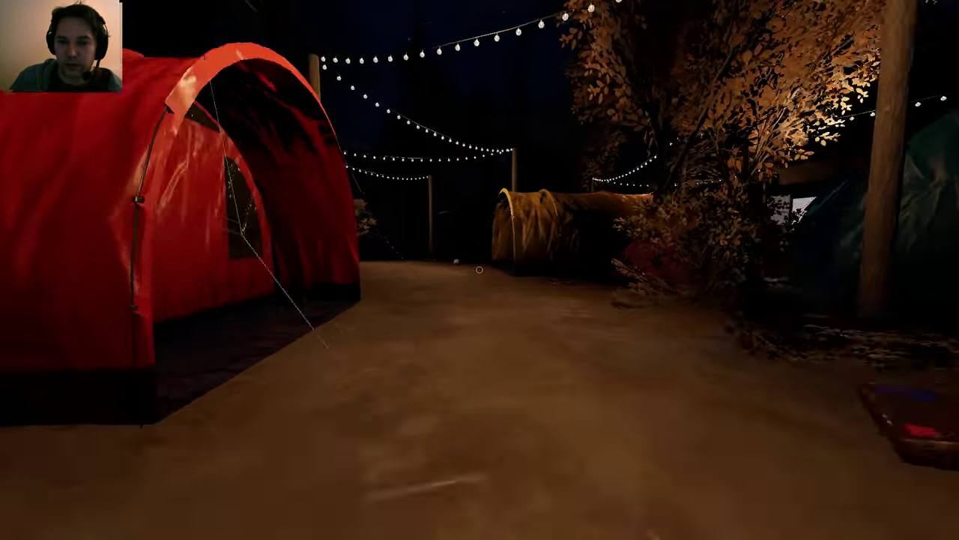
key(w)
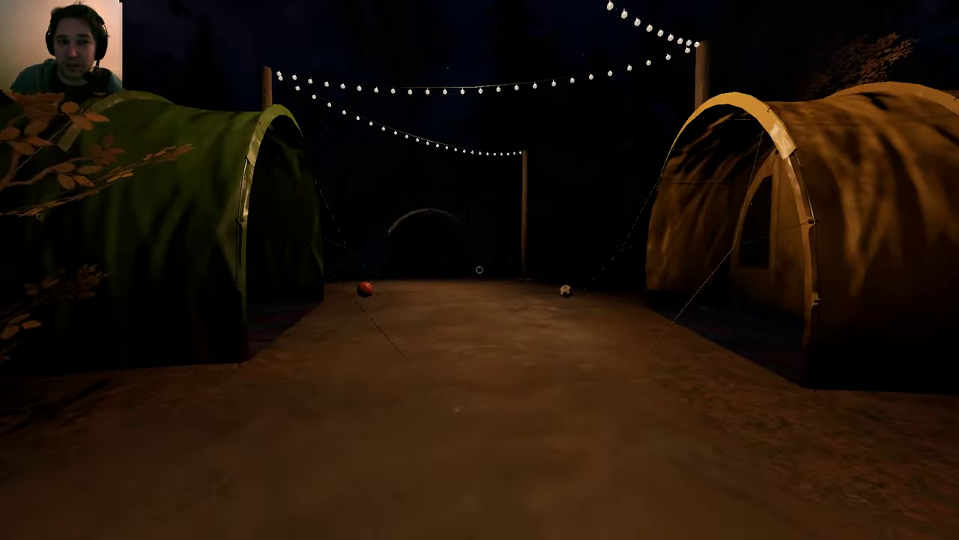
key(w)
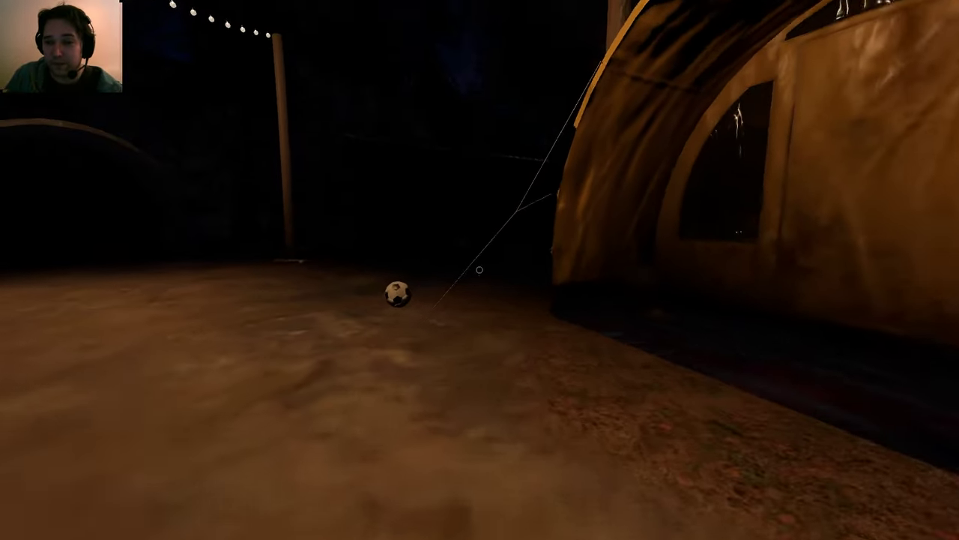
key(w)
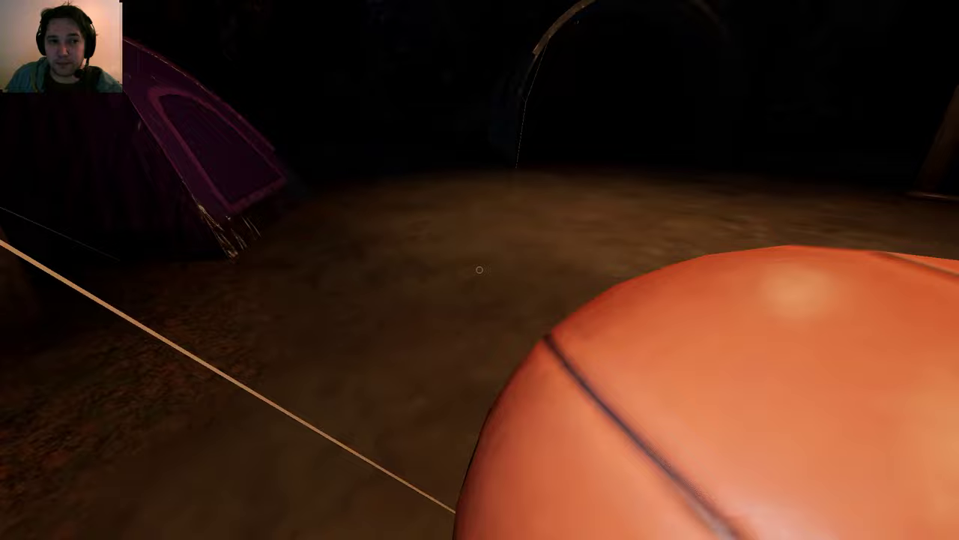
key(w)
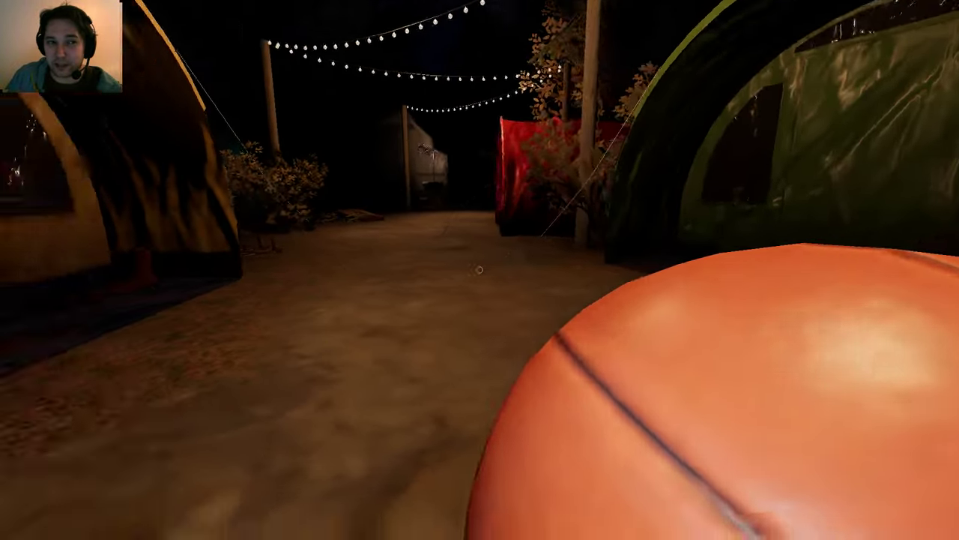
click(480, 269)
key(w)
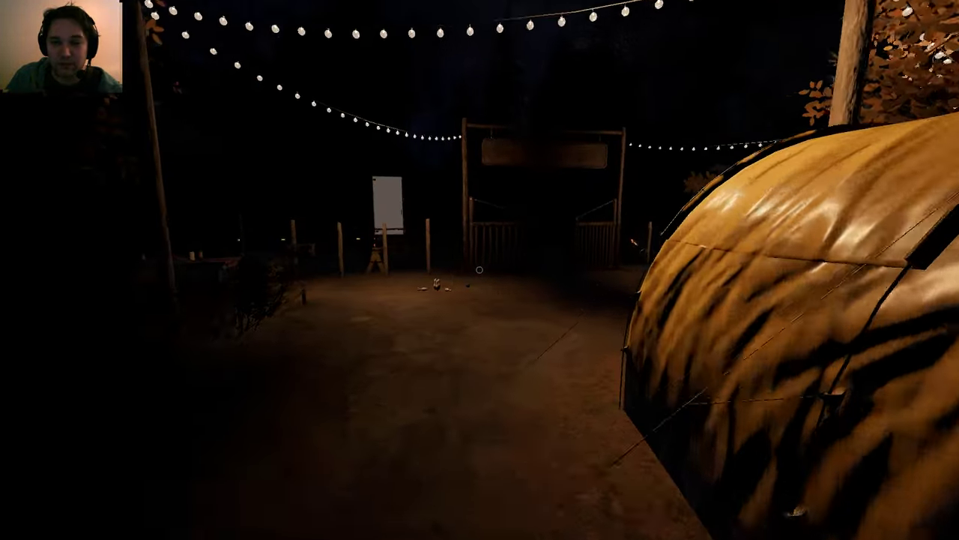
key(w)
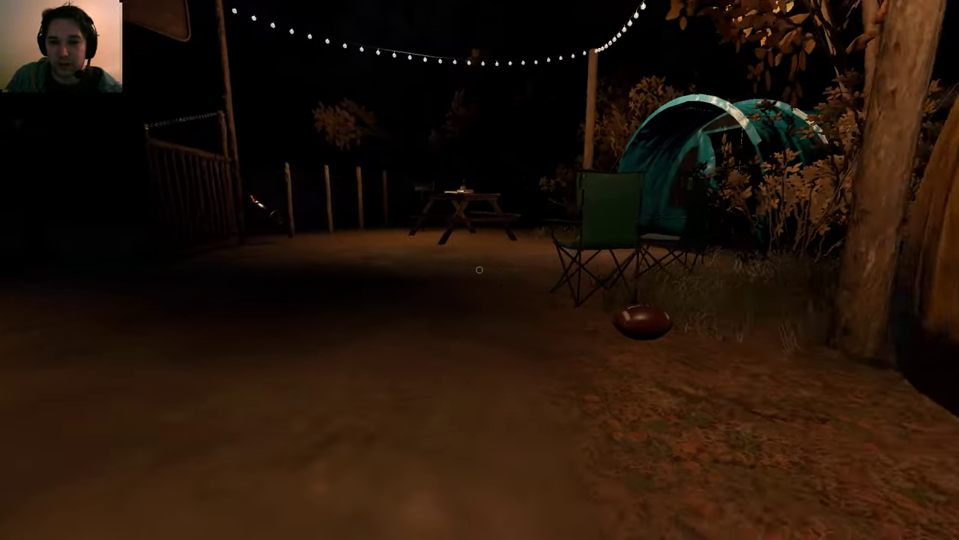
key(w)
key(w)
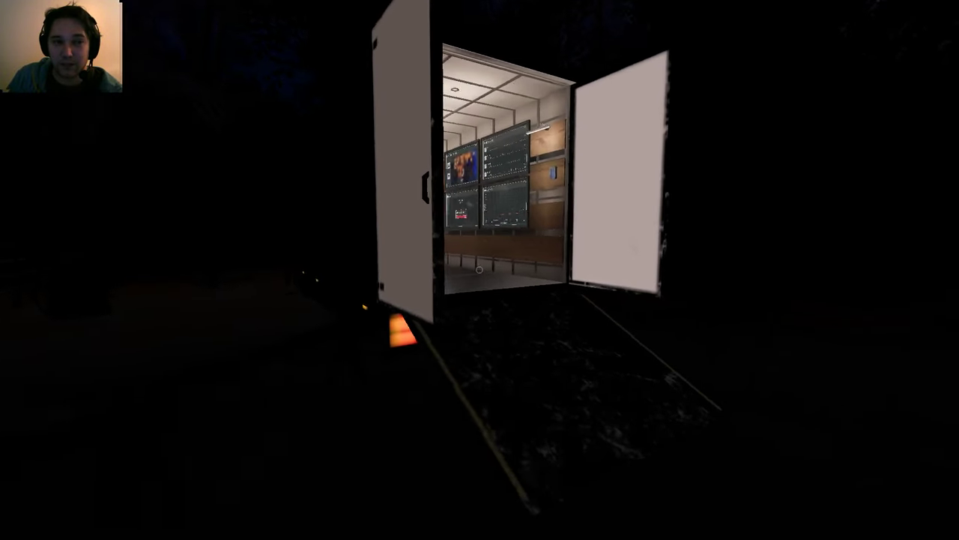
Step: Walk into the truck up to the objectives corkboard
key(w)
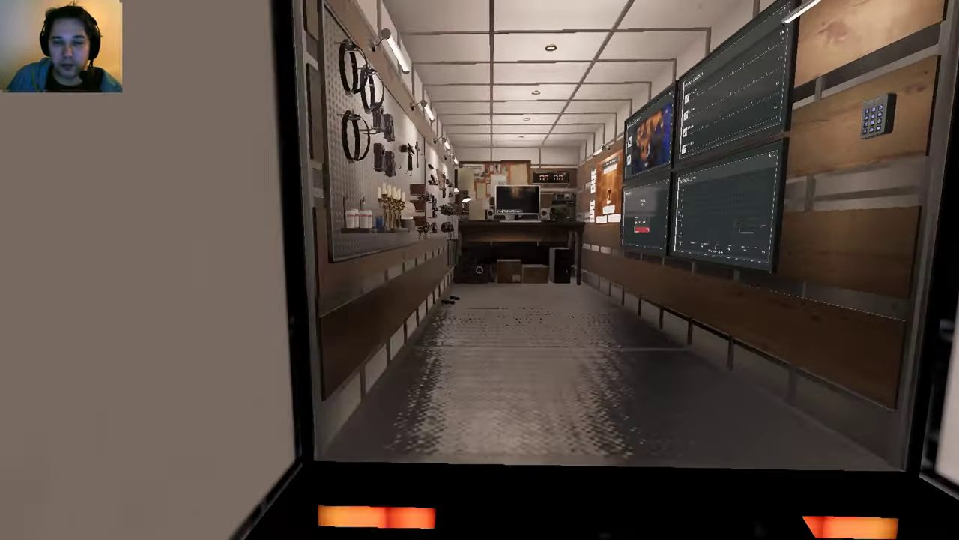
key(w)
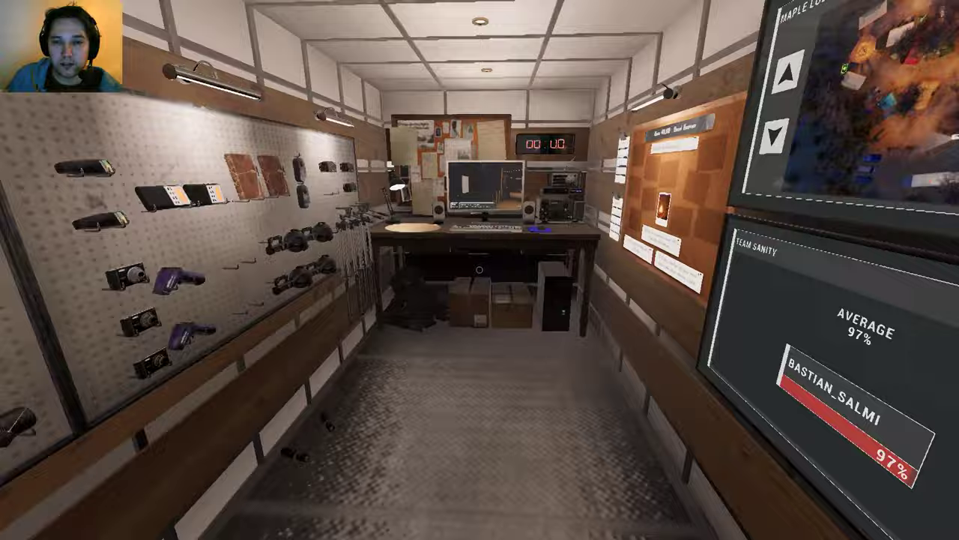
key(w)
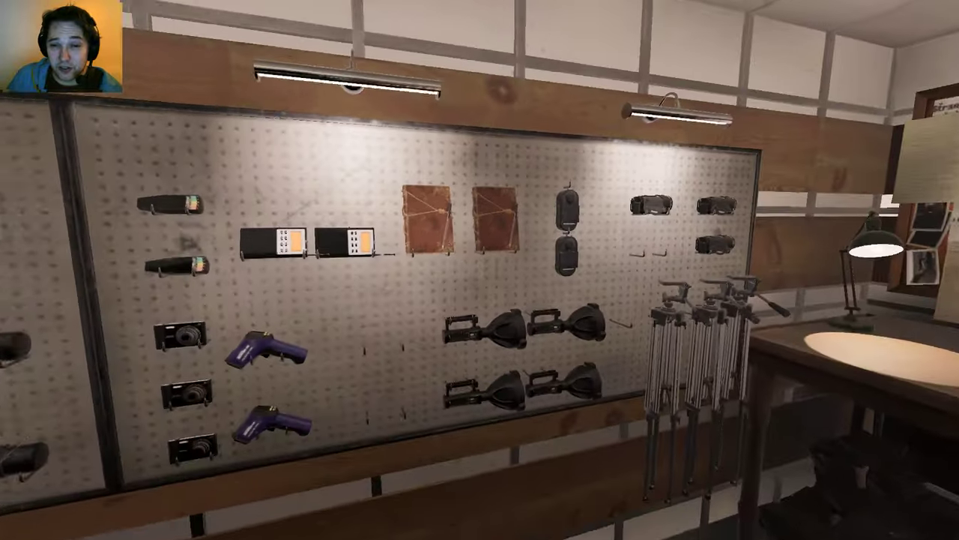
Step: Take and return a notebook, take a thermometer, then grab the spirit box
key(e)
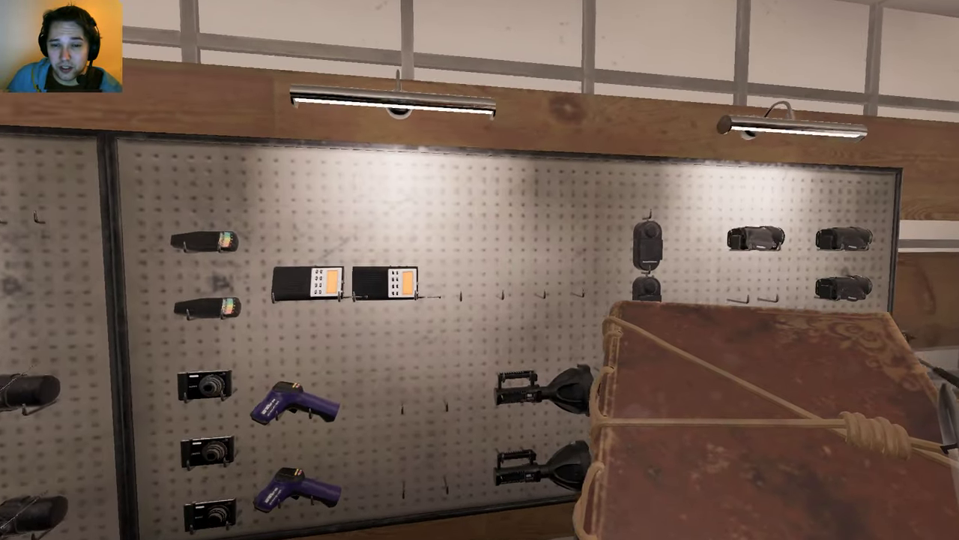
key(e)
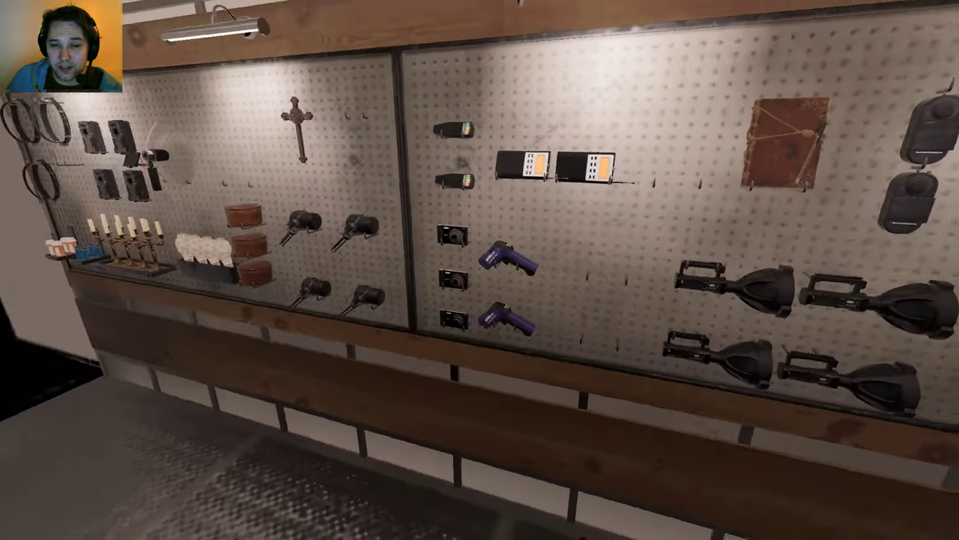
key(e)
key(q)
key(q)
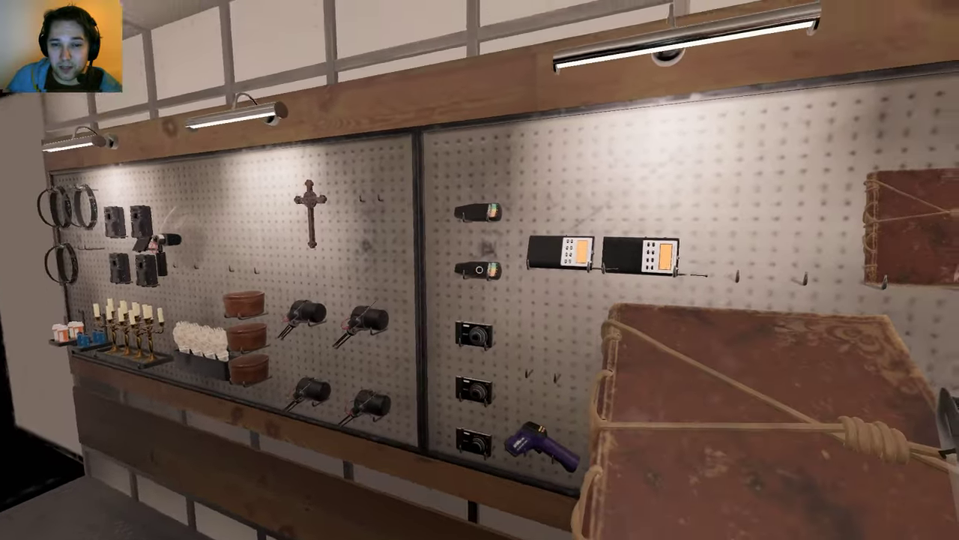
key(q)
key(q)
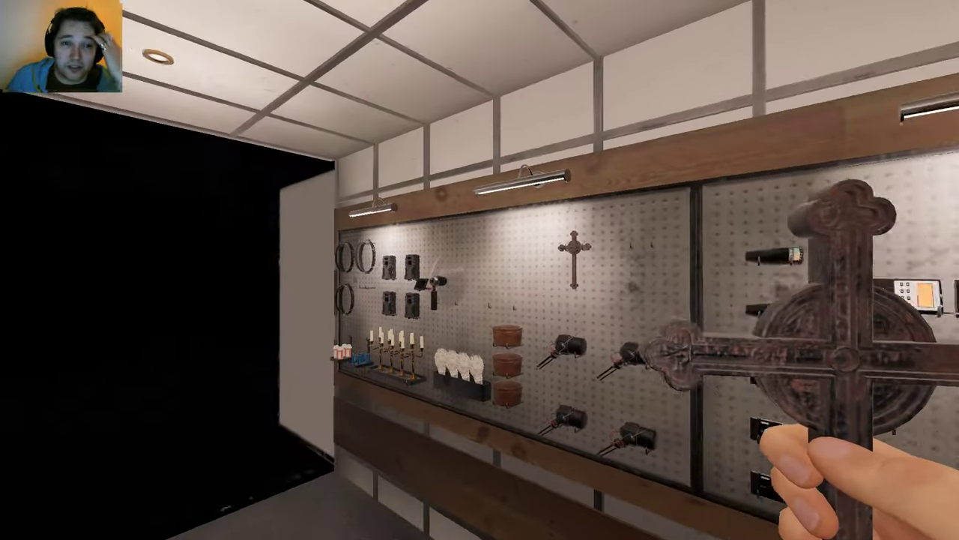
key(q)
key(q)
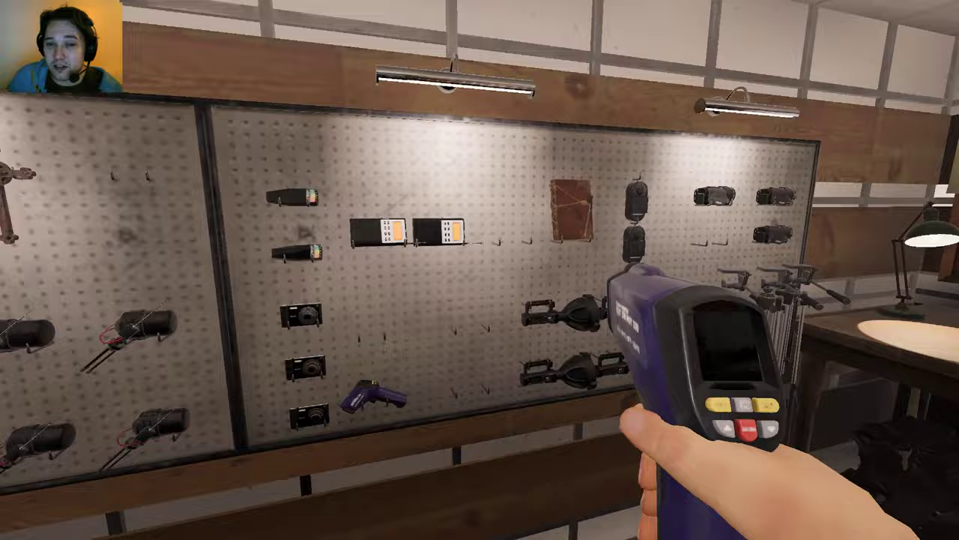
key(e)
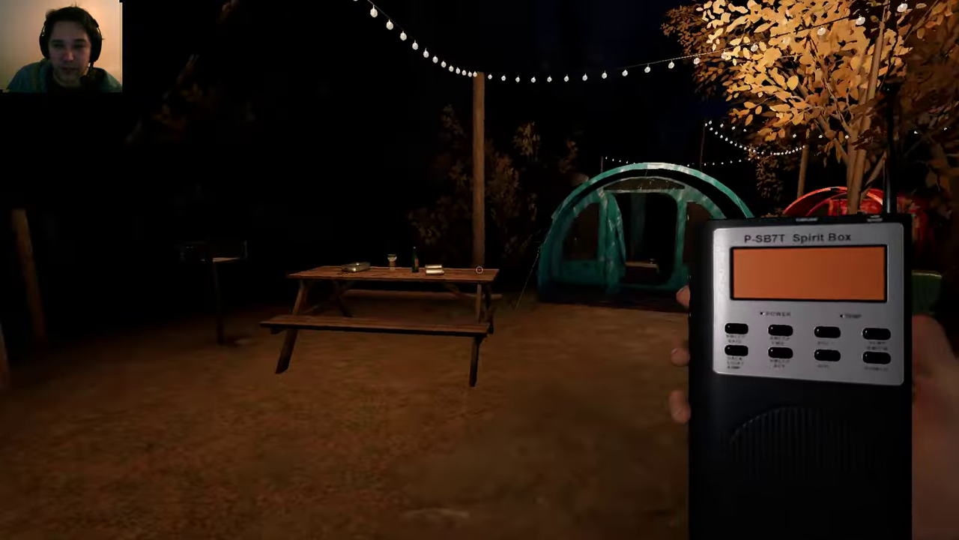
key(w)
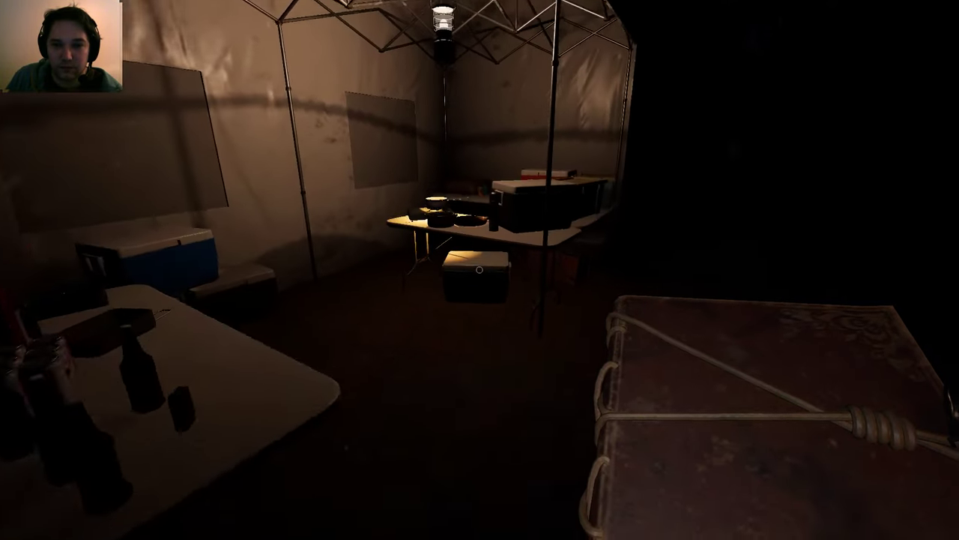
key(w)
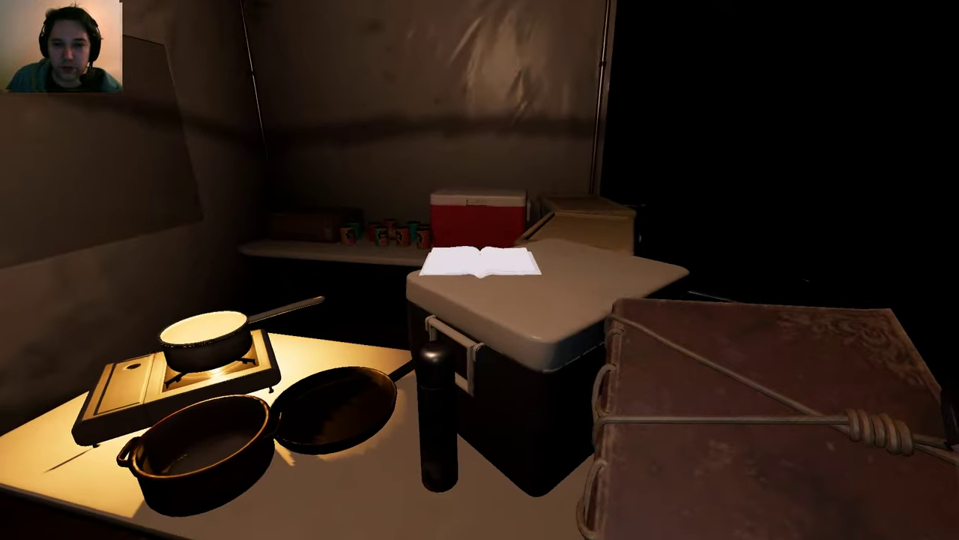
Step: Leave the writing book by the cooking table and drop the thermometer on the stove table
key(q)
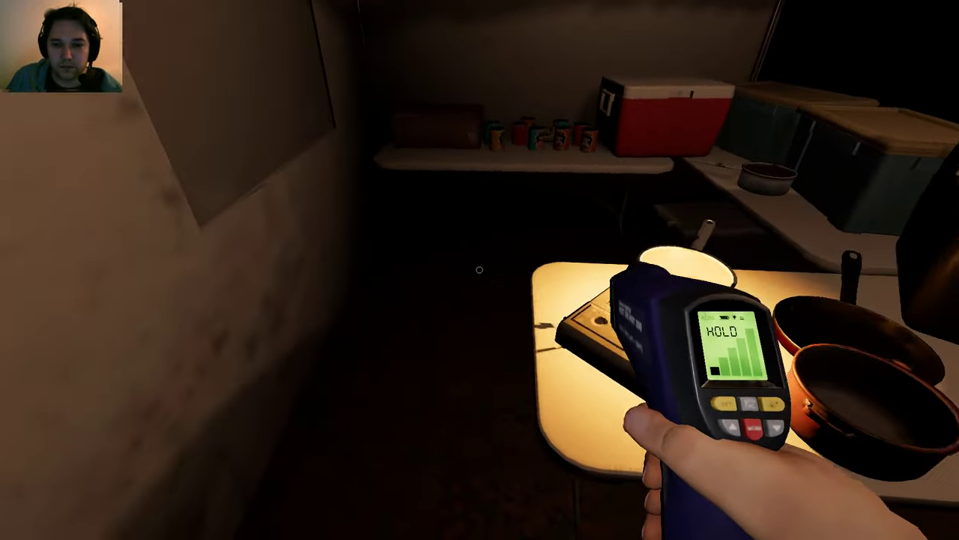
key(s)
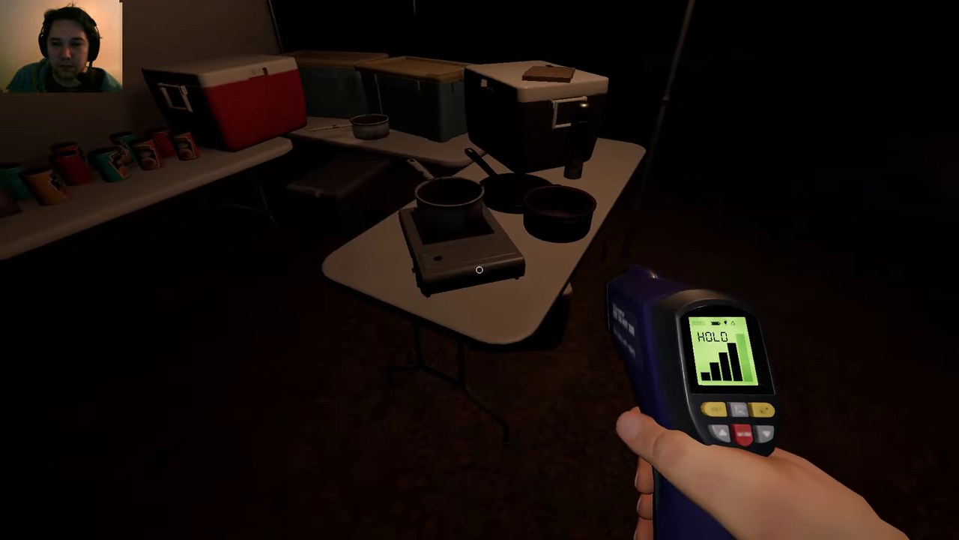
key(w)
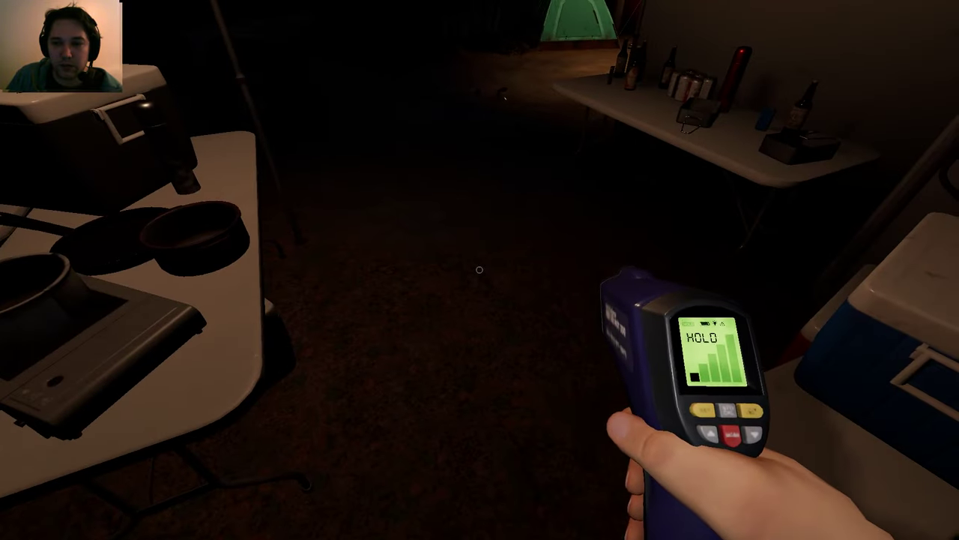
key(s)
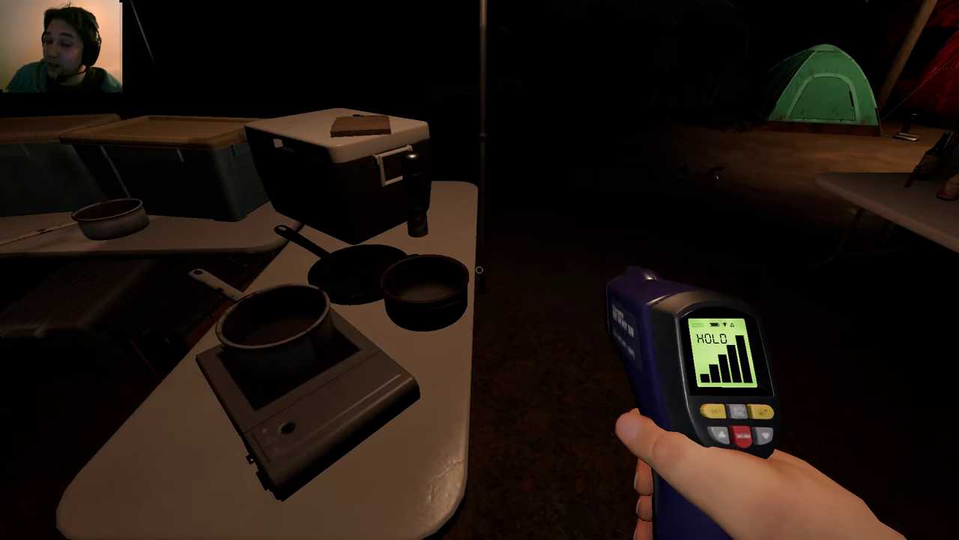
key(g)
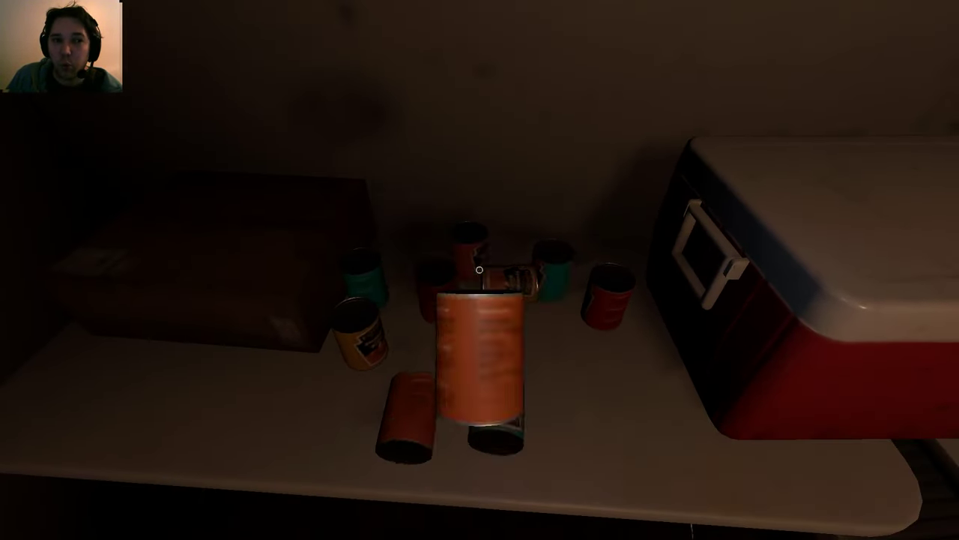
click(479, 269)
click(479, 269)
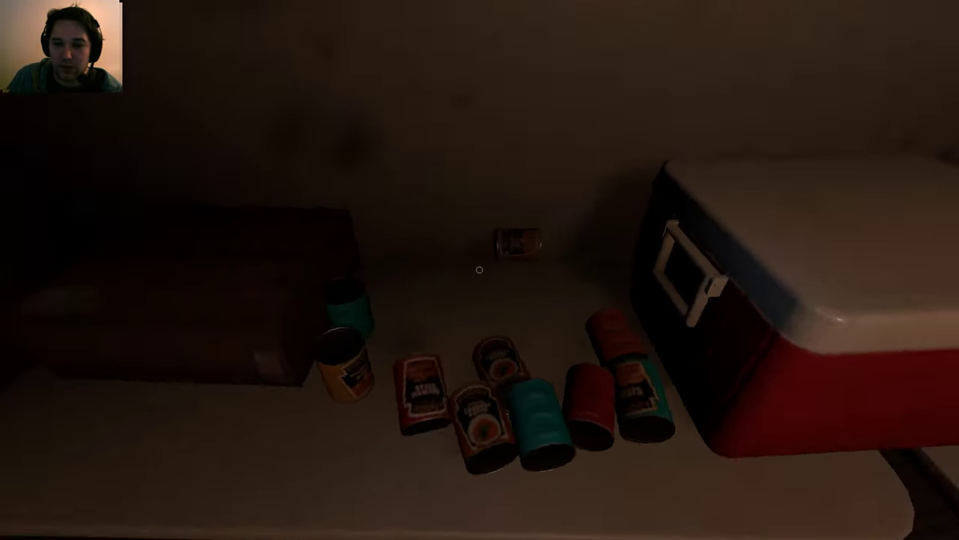
Step: Stand the fallen cans, including the teal and yellow ones, upright on the table
click(479, 269)
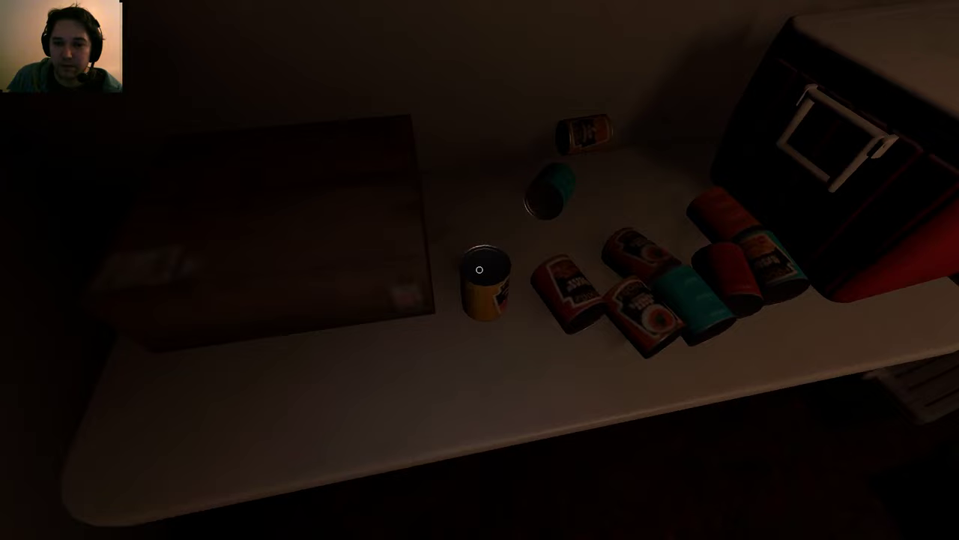
click(479, 269)
click(479, 269)
key(s)
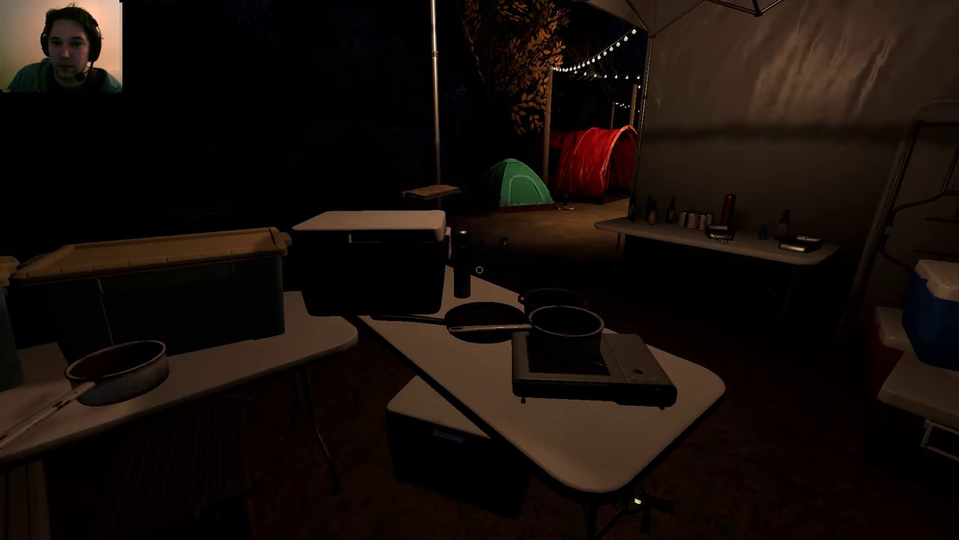
Step: Toggle the Freezing Temperatures mark on the journal's Evidence page
key(j)
click(493, 42)
click(551, 194)
key(j)
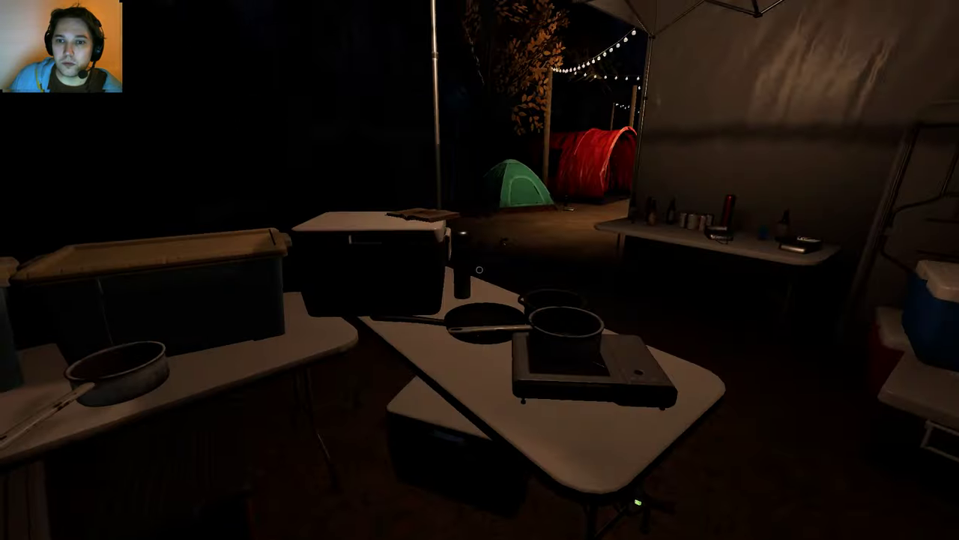
Step: Check the journal, take a 5.8 °C thermometer reading, then reopen the journal holding the spirit box
key(j)
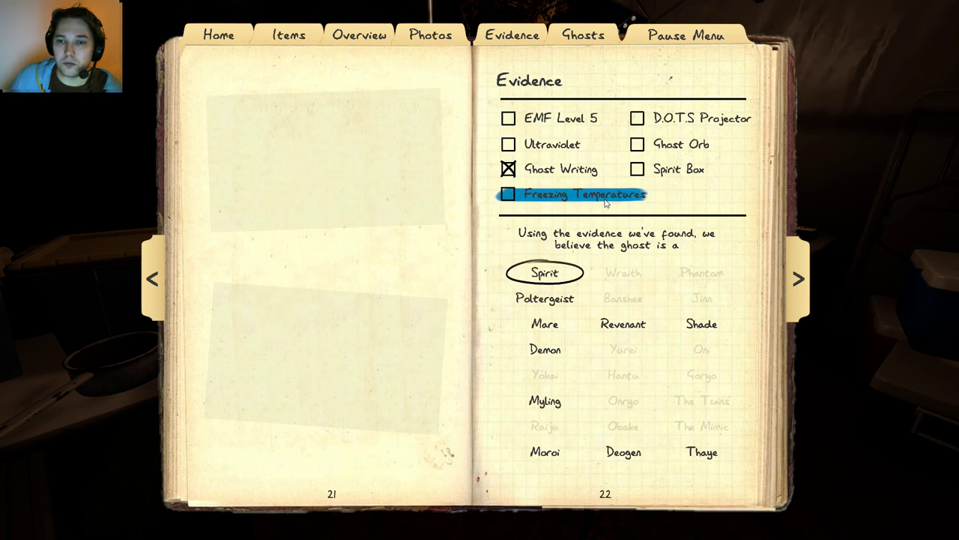
key(j)
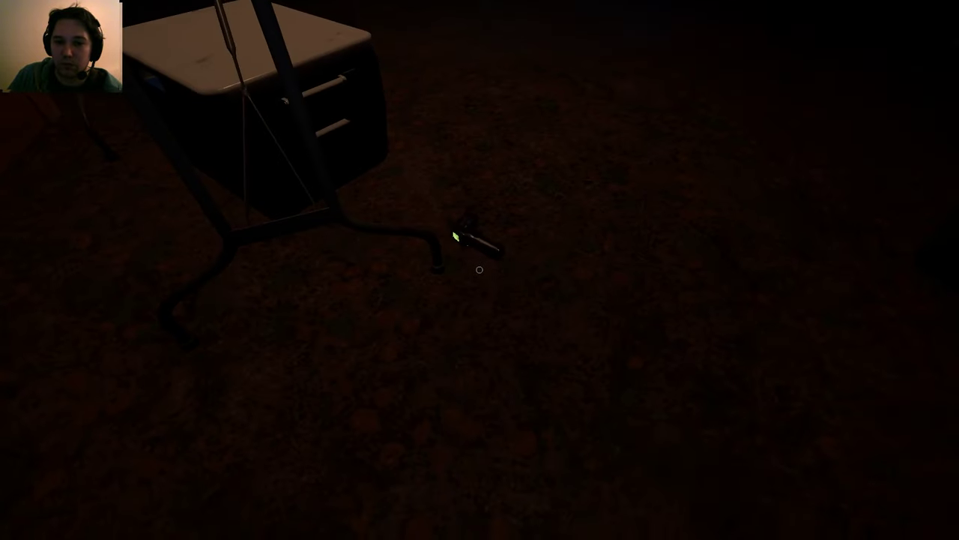
key(q)
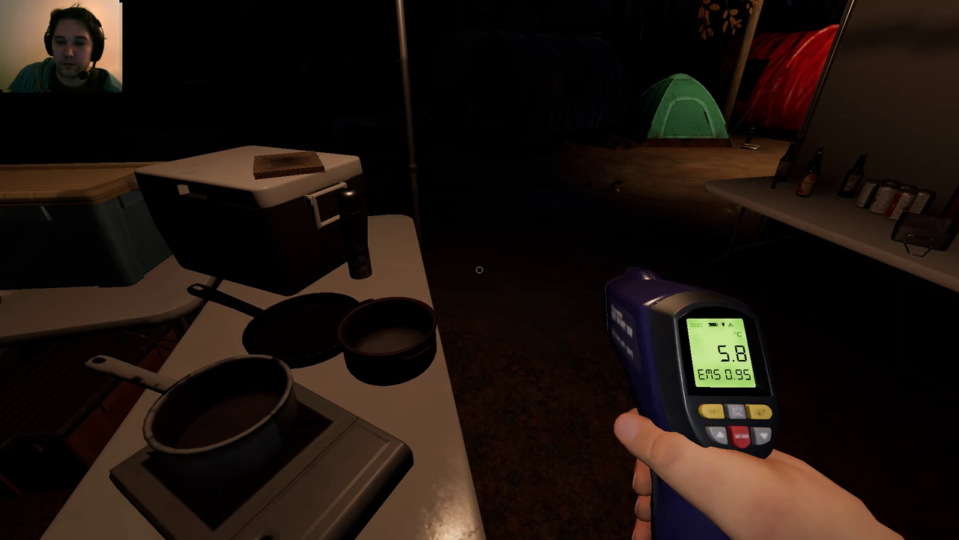
click(479, 269)
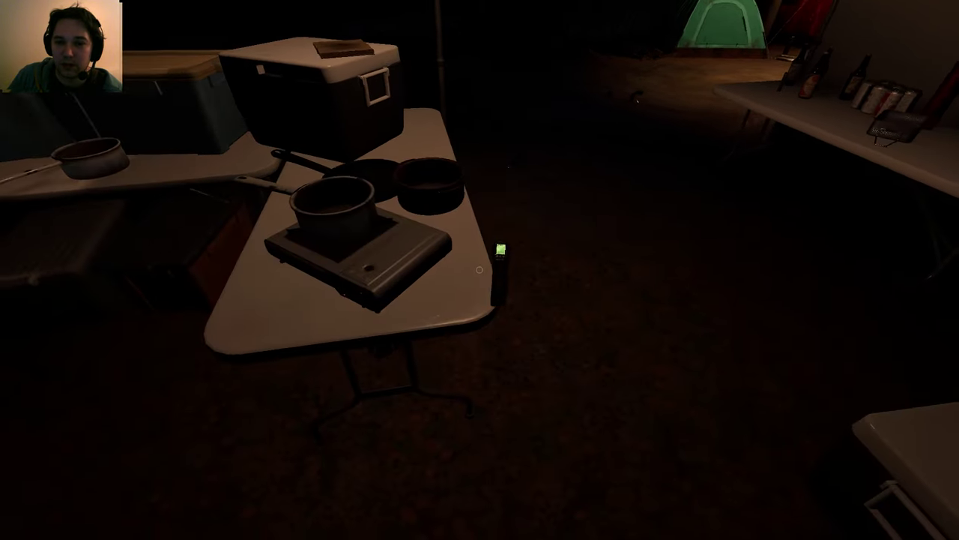
key(q)
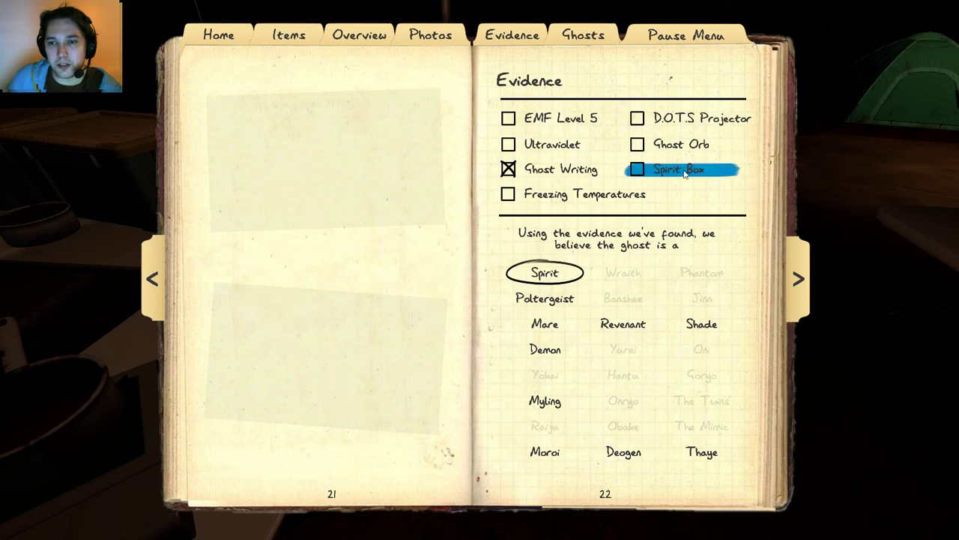
key(j)
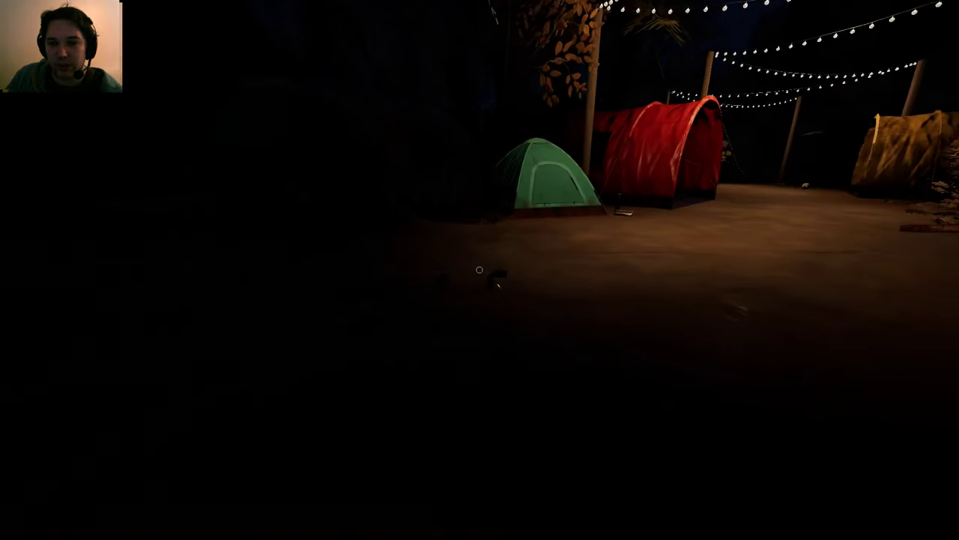
Step: Record under the tent's lantern with the video camera, then cross out Spirit Box
key(q)
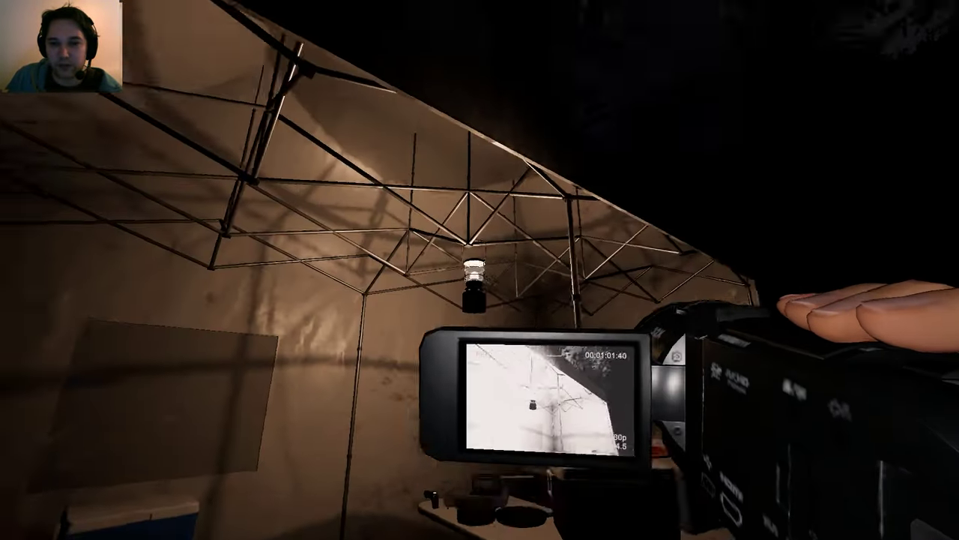
key(w)
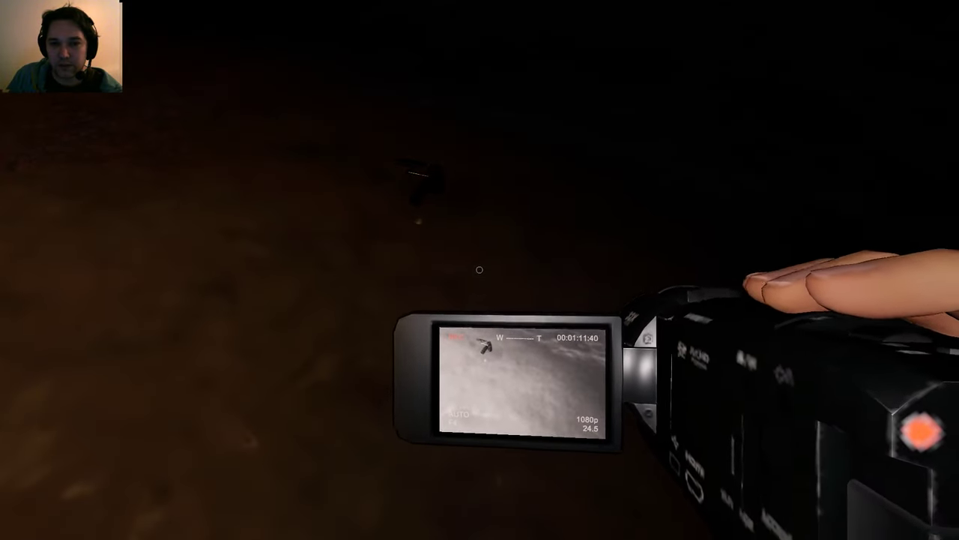
key(j)
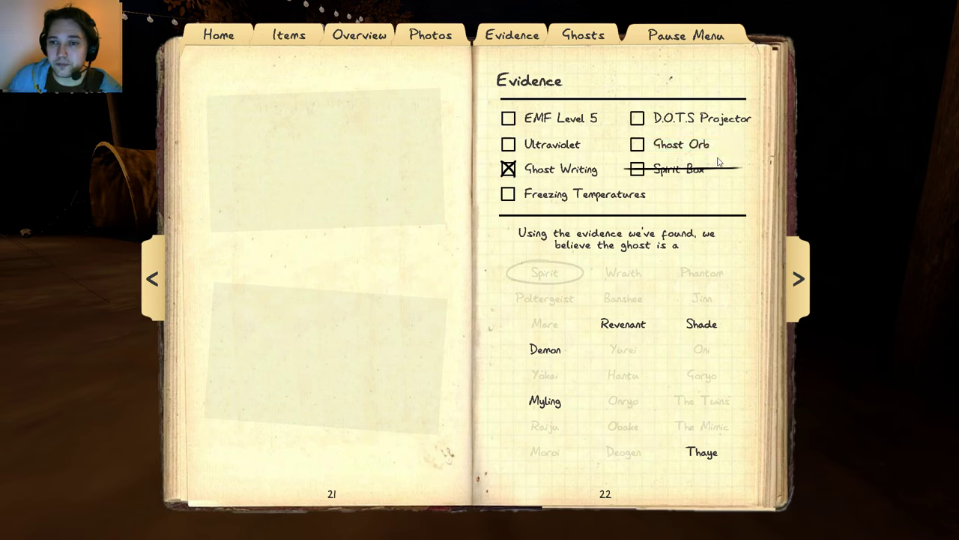
key(j)
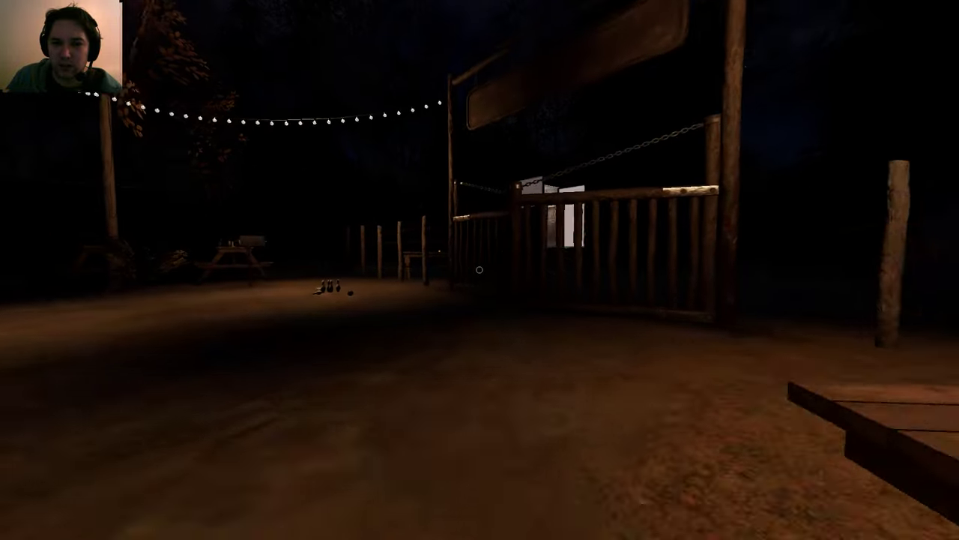
Step: Walk into the truck, update the journal's evidence, and take an EMF reader from the wall
key(w)
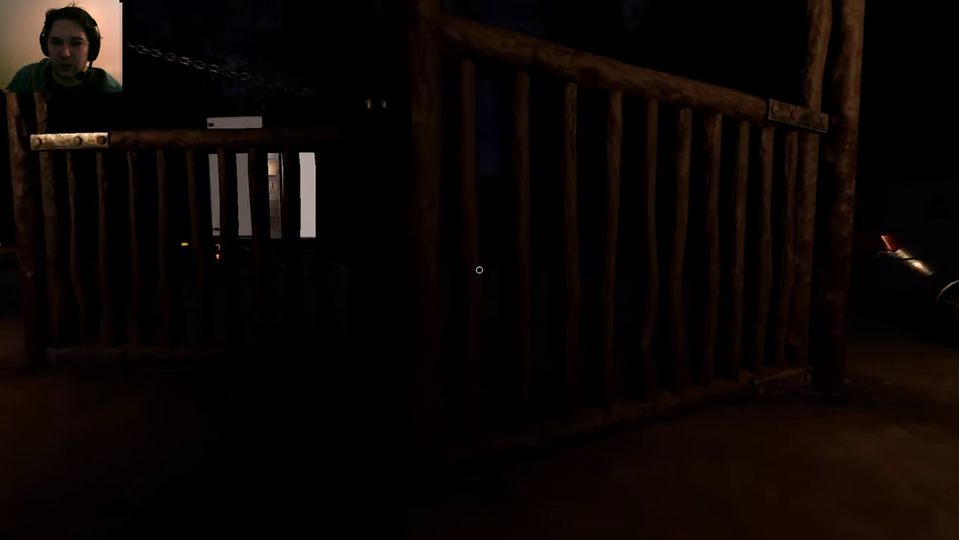
key(w)
key(w)
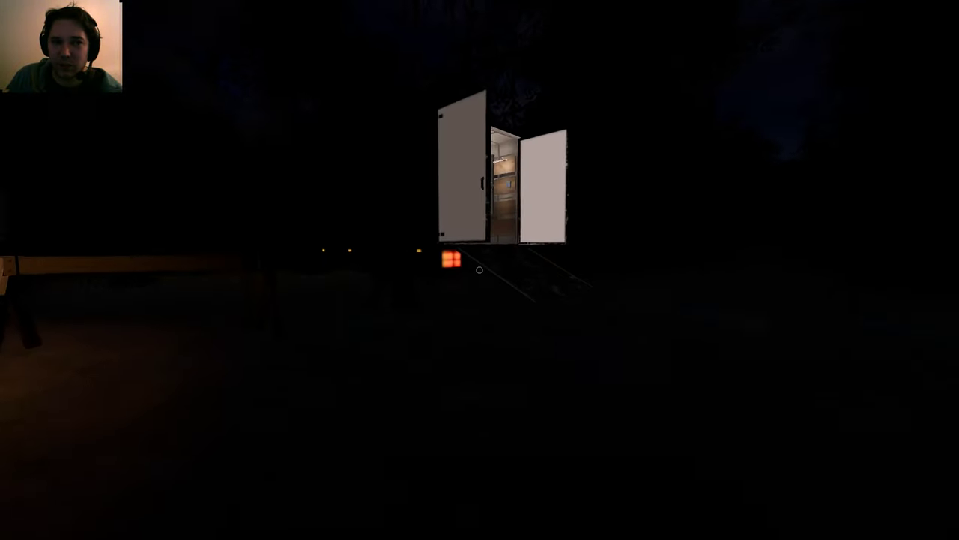
key(w)
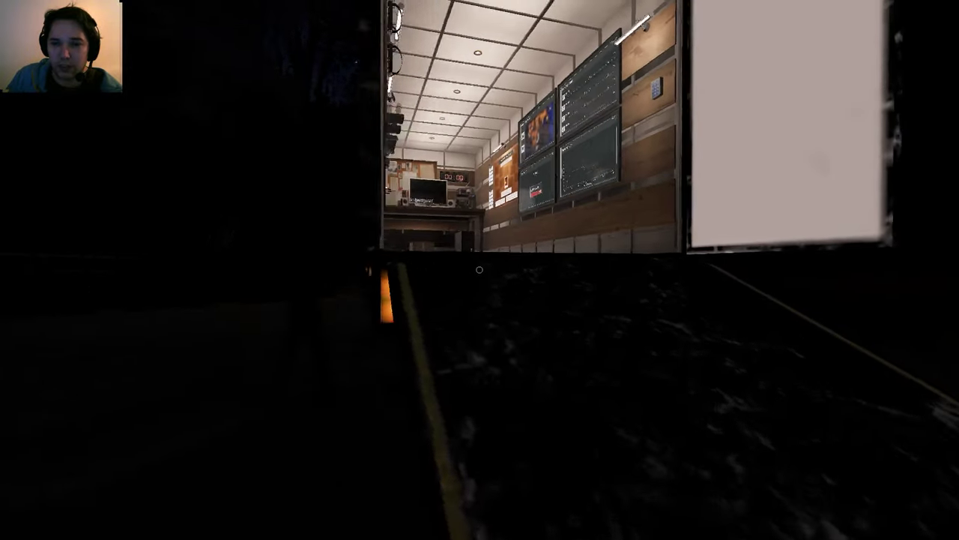
key(j)
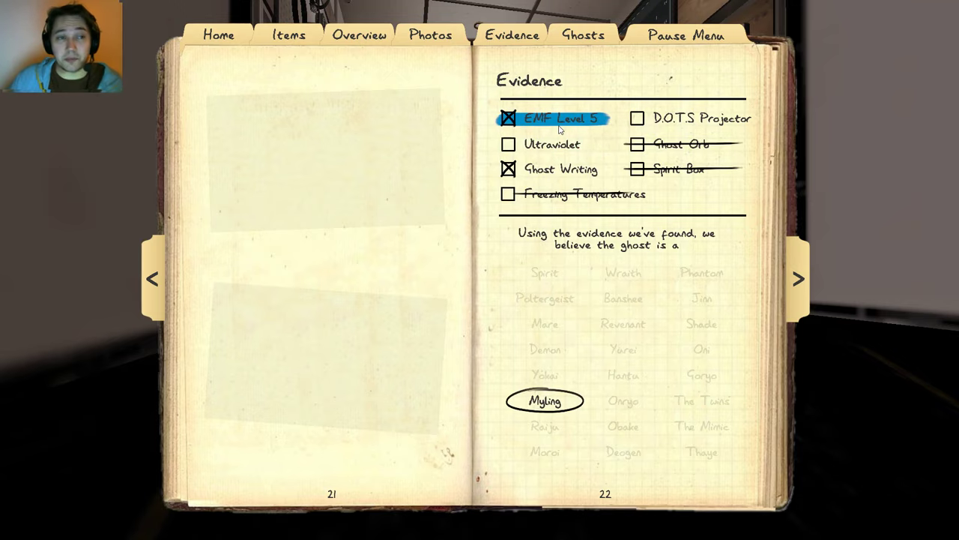
key(w)
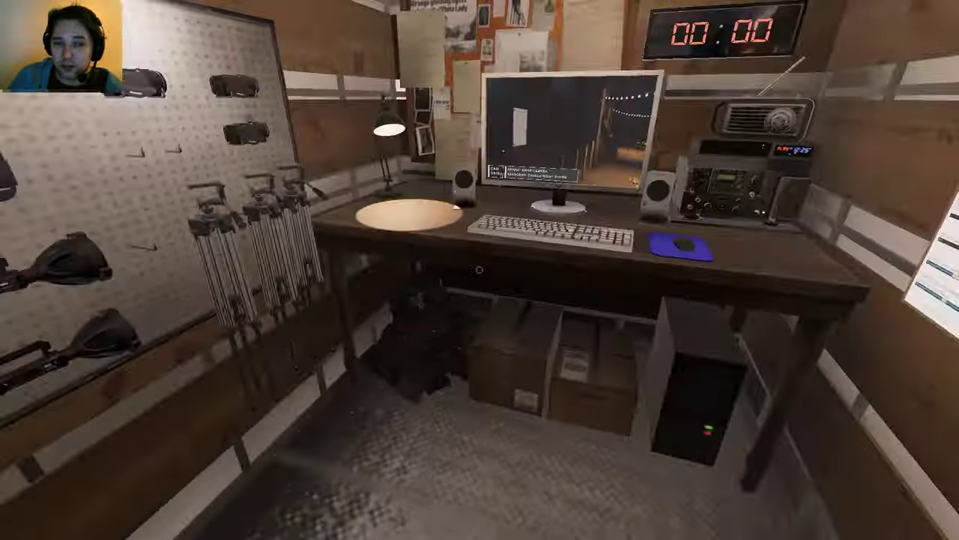
key(e)
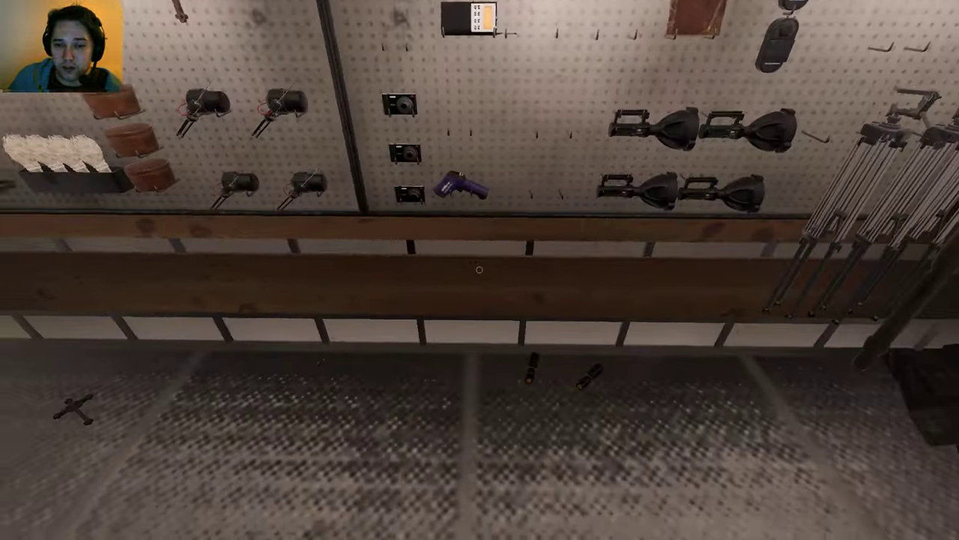
key(q)
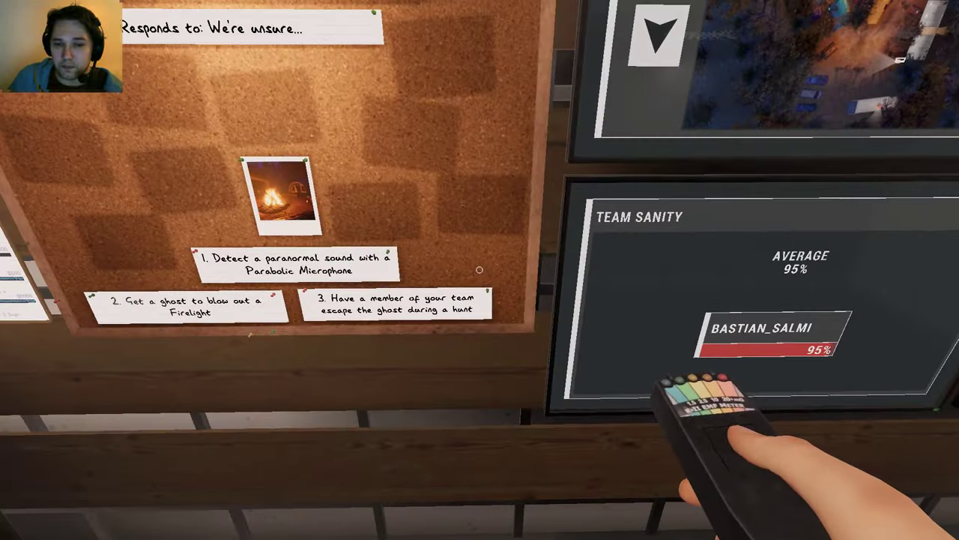
key(q)
key(q)
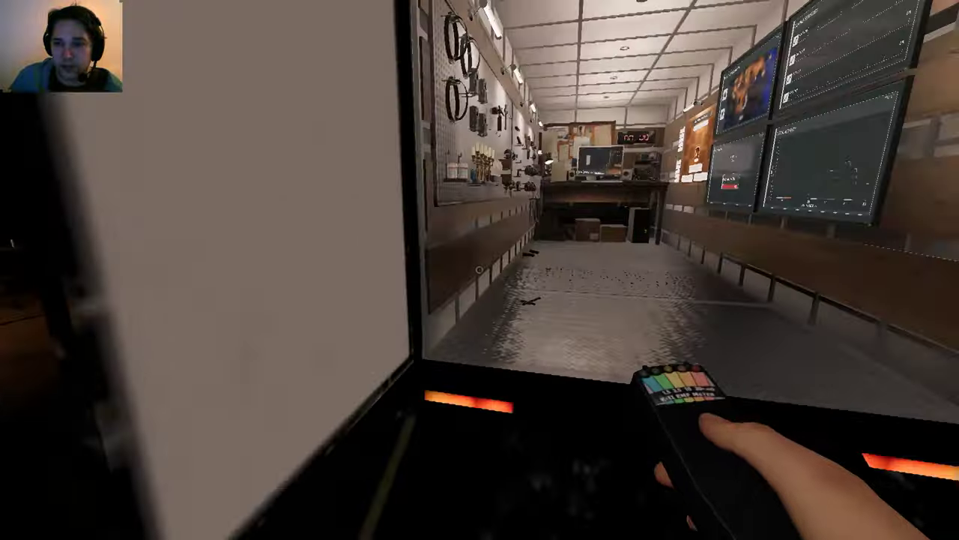
key(w)
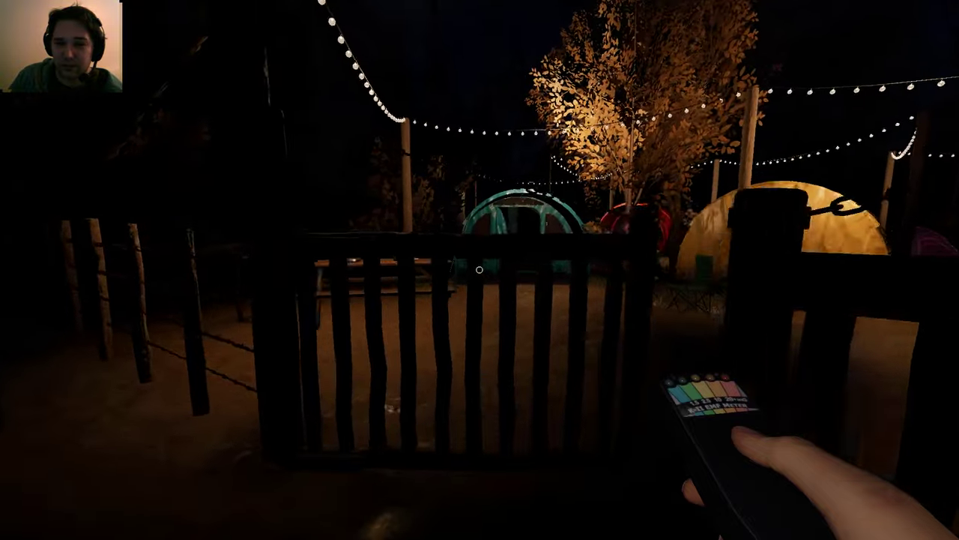
Step: Walk through the gate past the picnic table toward the green tent
key(w)
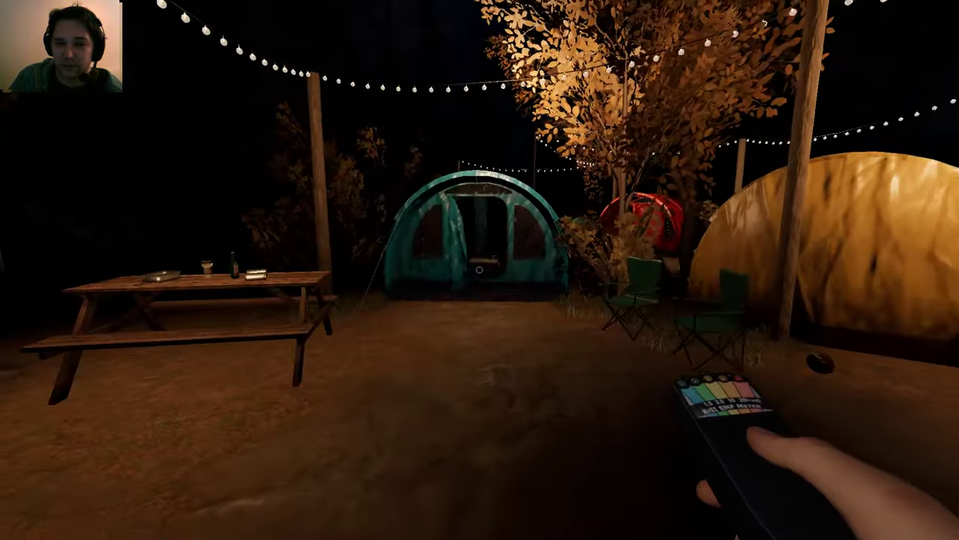
key(w)
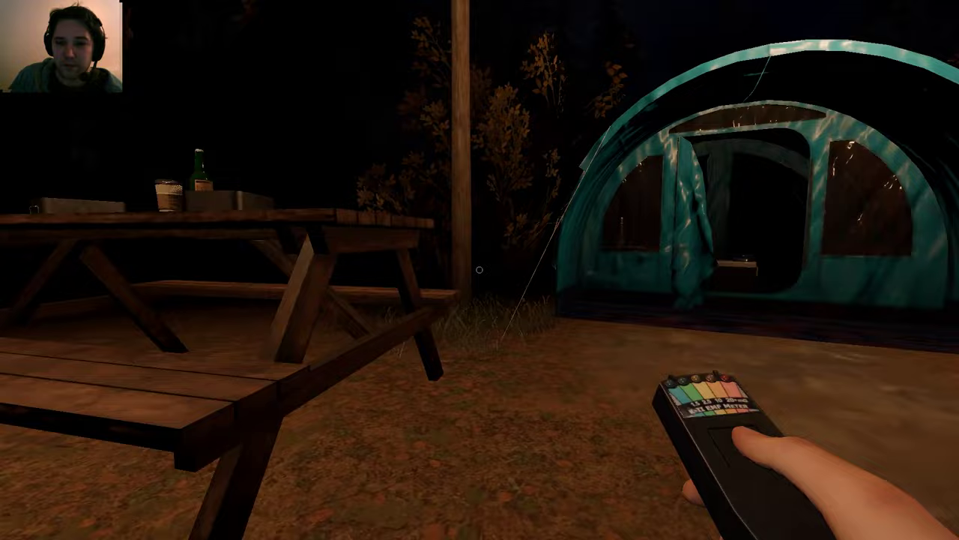
key(w)
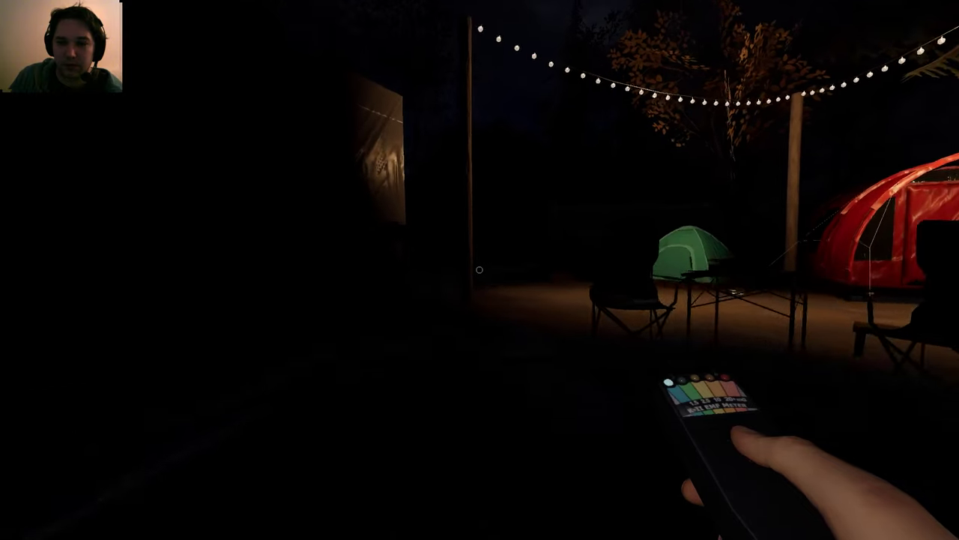
key(w)
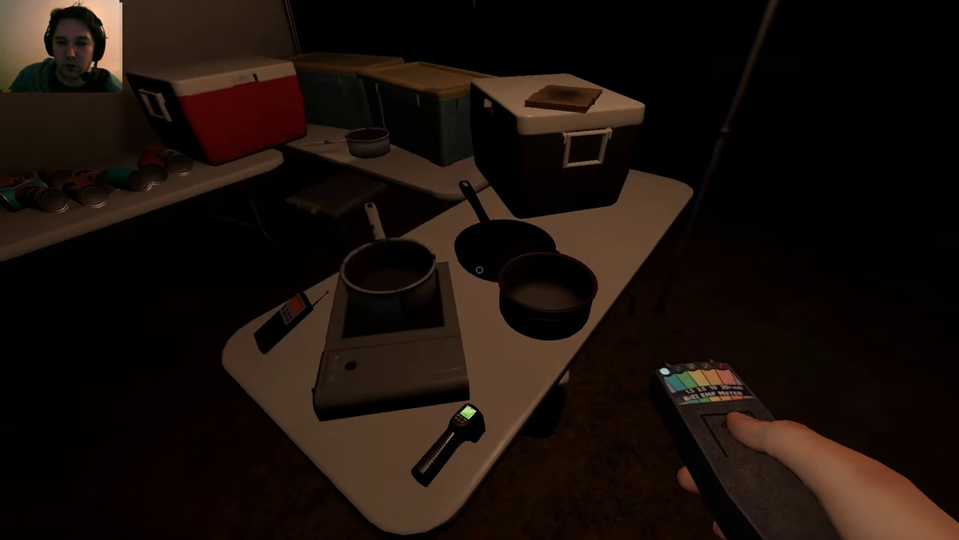
Step: Use the thermometer near the cooler, then raise the camera toward the cooking table
key(q)
key(s)
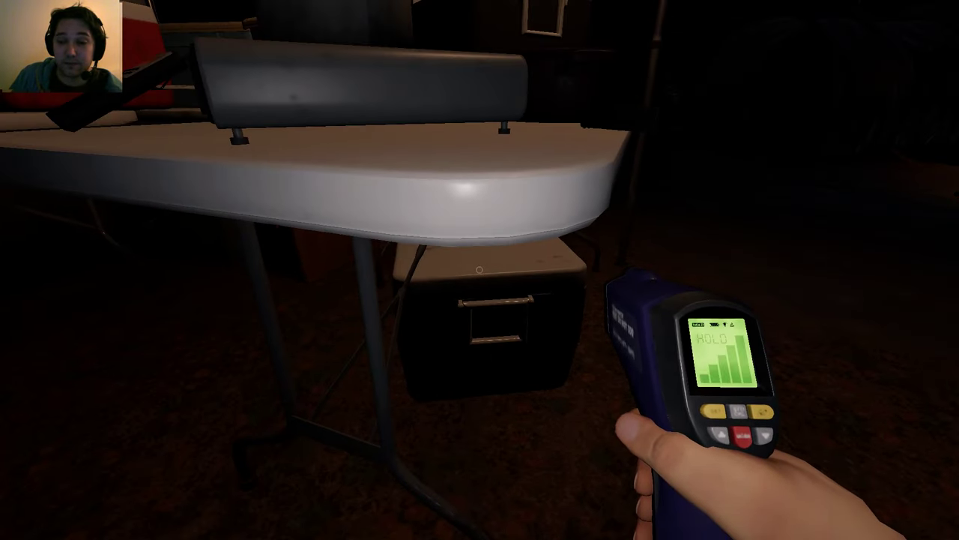
key(f)
key(q)
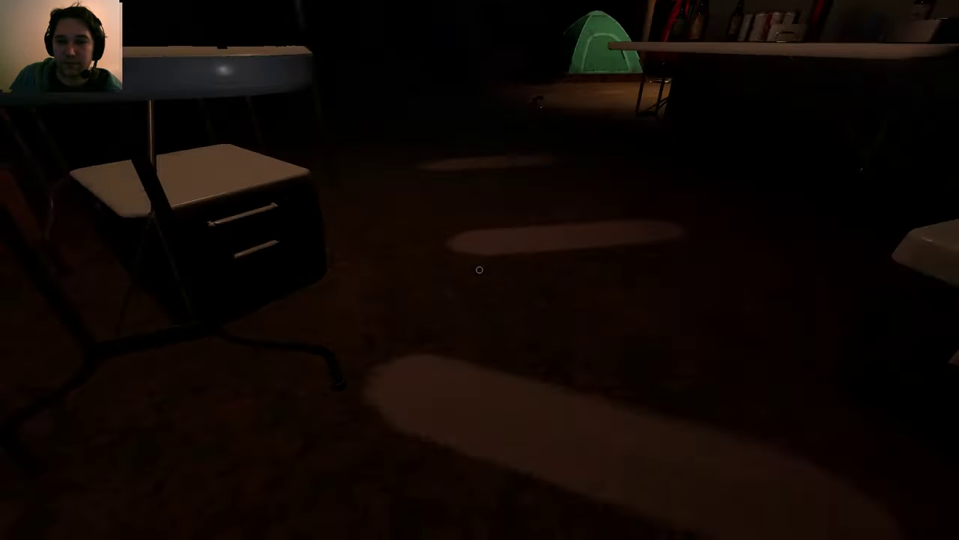
right_click(480, 270)
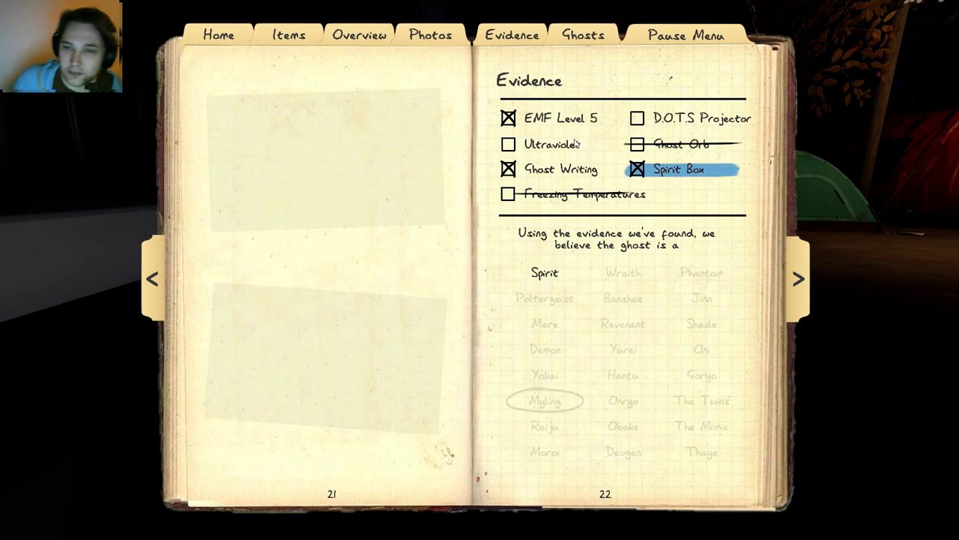
Step: Close the journal and bring the camera back out
key(j)
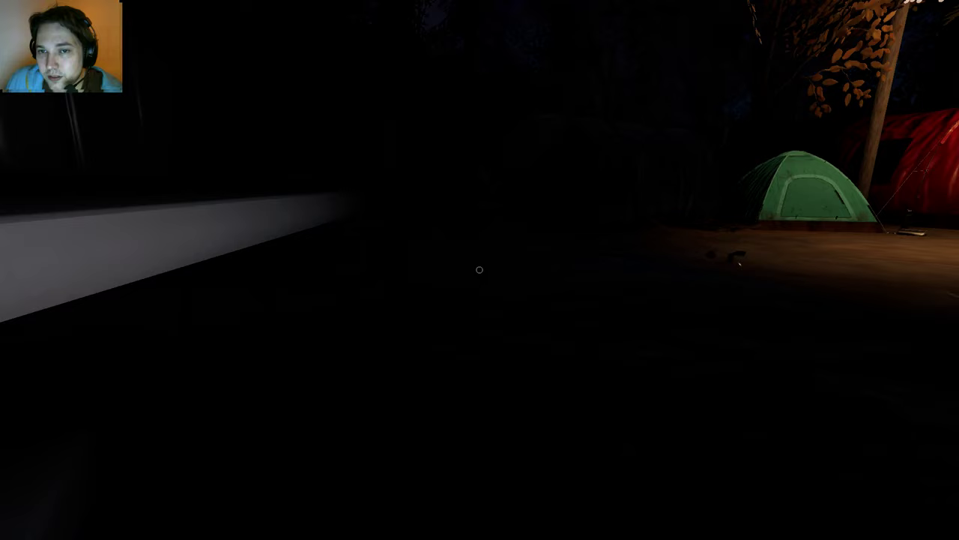
key(q)
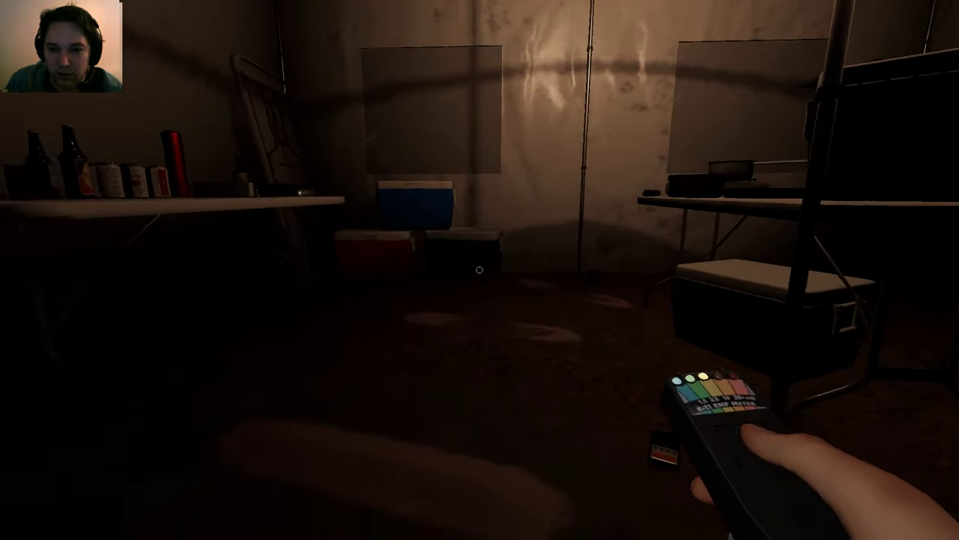
Step: Photograph the disturbed salt footprints inside the tent
key(q)
key(q)
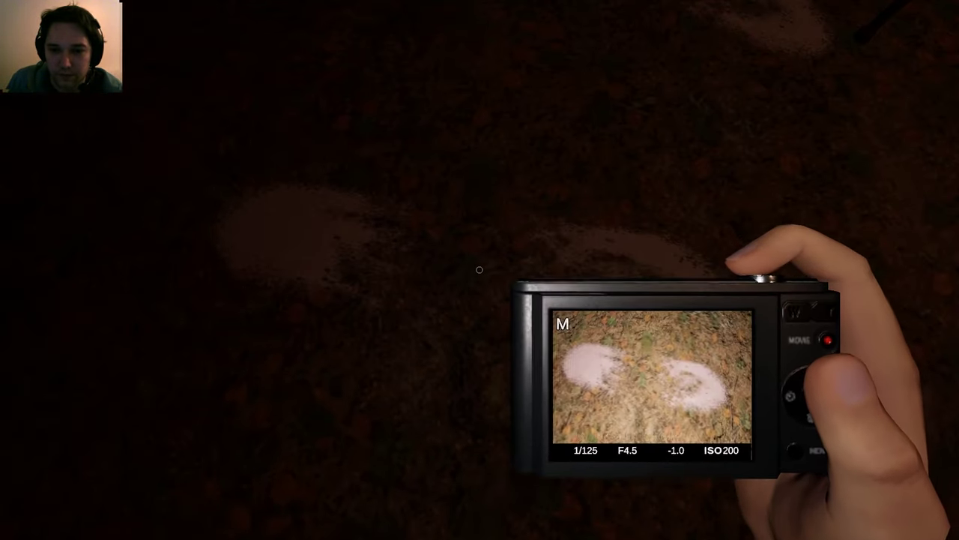
click(480, 270)
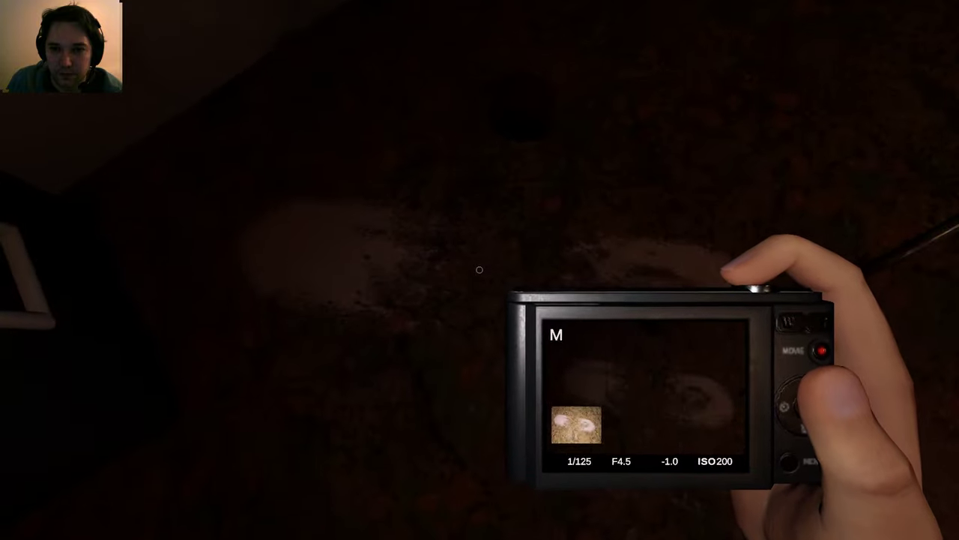
key(q)
Step: Set the thermometer on the table and untick EMF Level 5 in the journal
key(j)
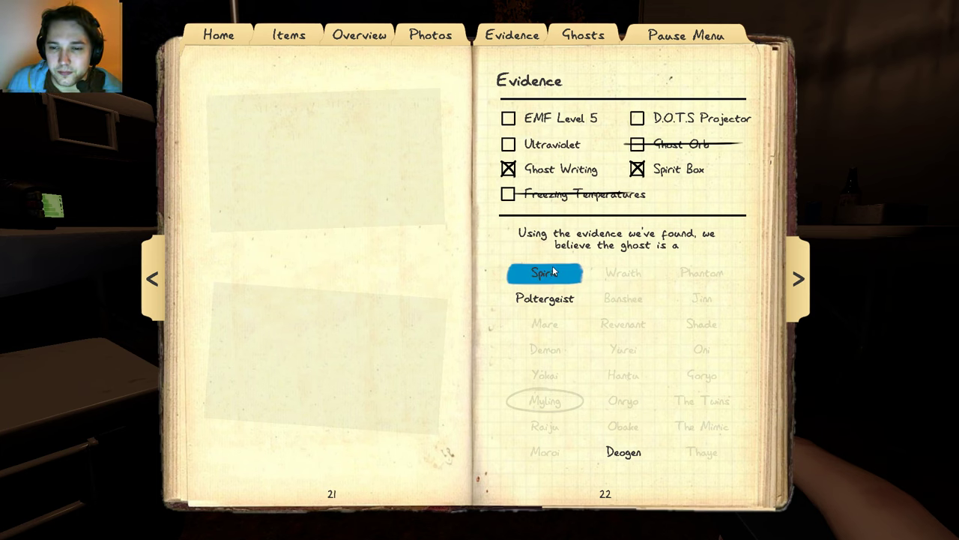
key(j)
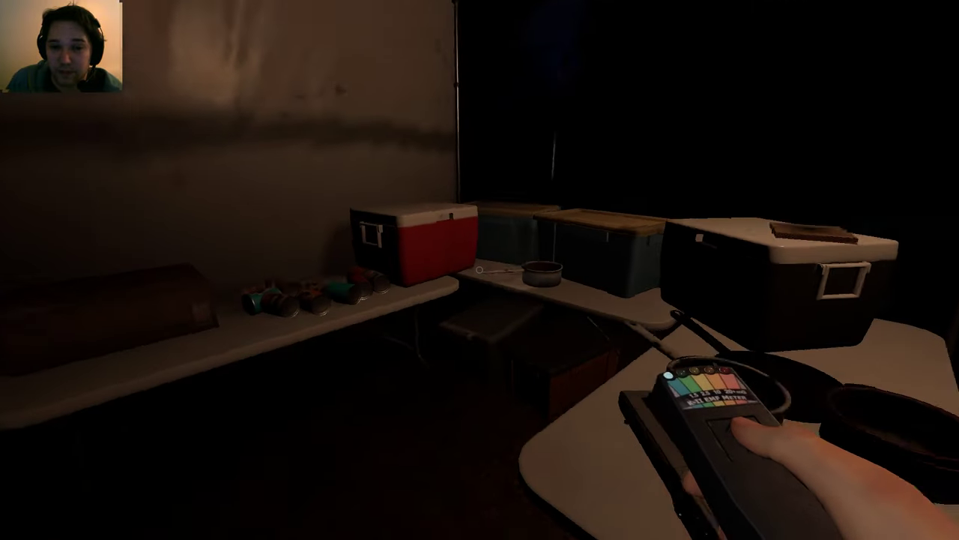
key(q)
key(q)
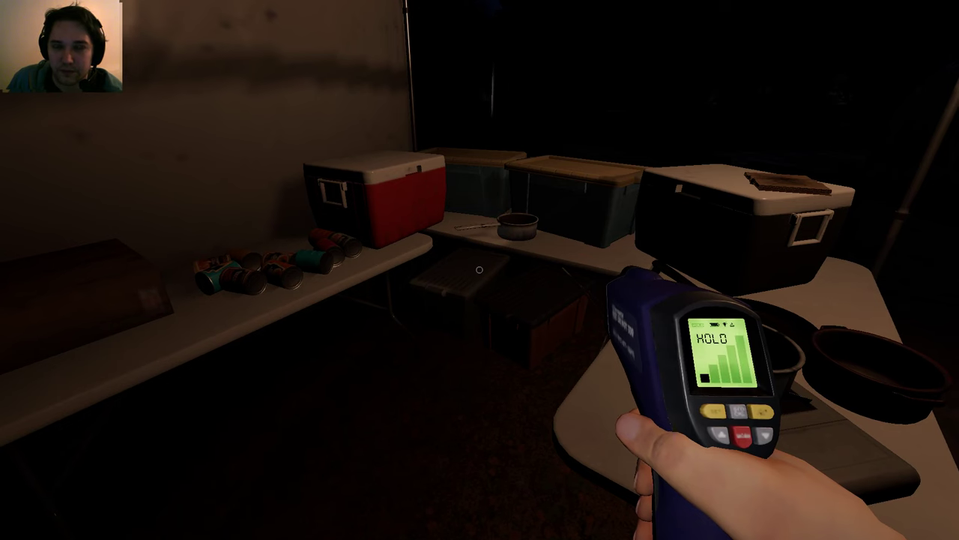
key(f)
key(j)
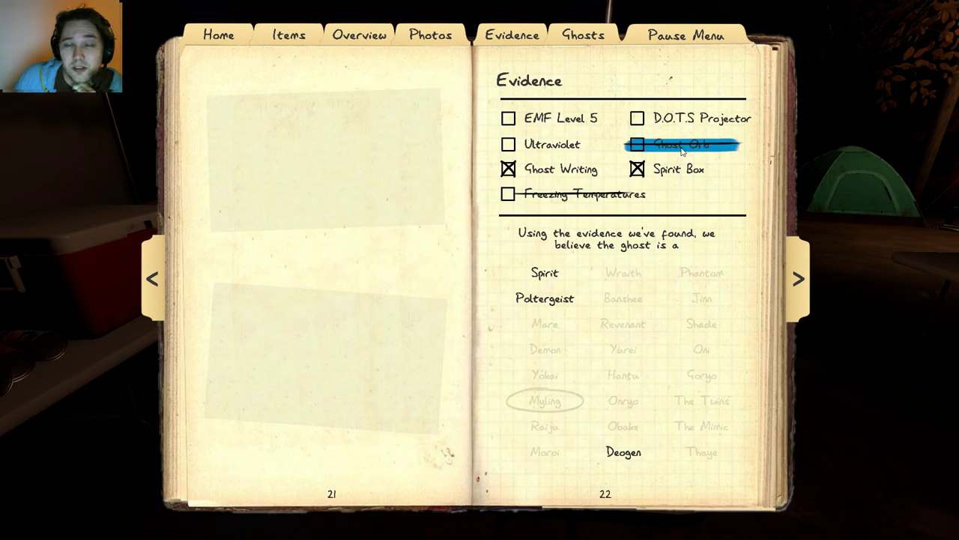
key(j)
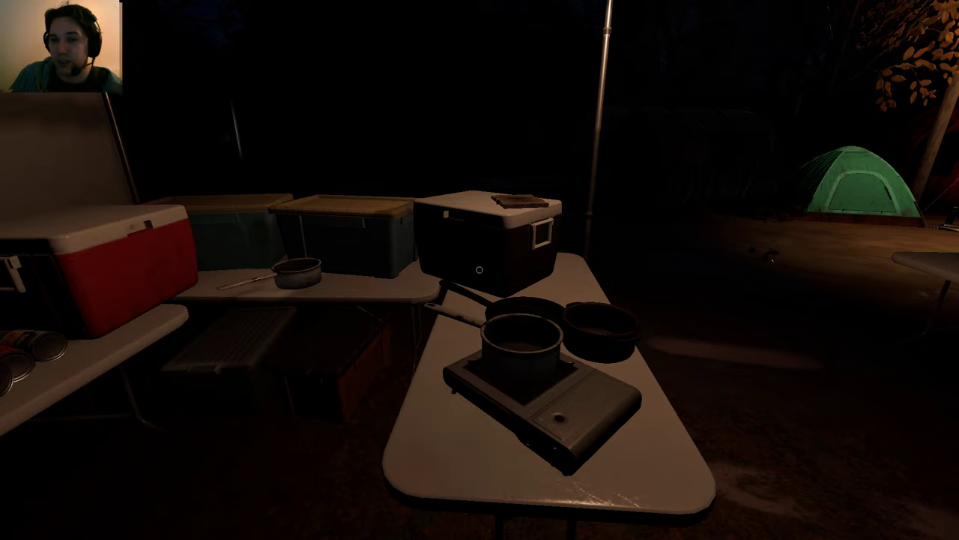
Step: Carry the EMF meter to the table with pans and recheck the journal evidence
key(q)
key(q)
key(w)
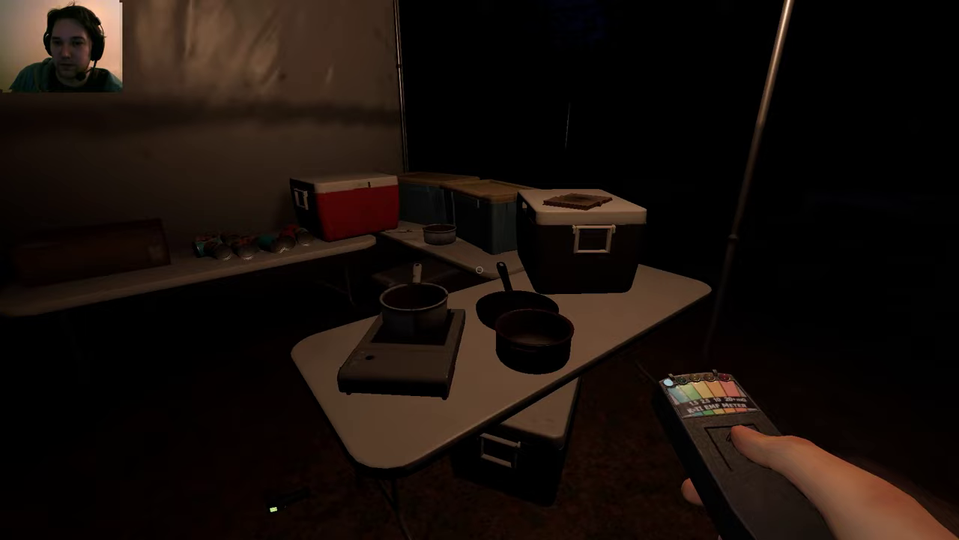
key(w)
key(j)
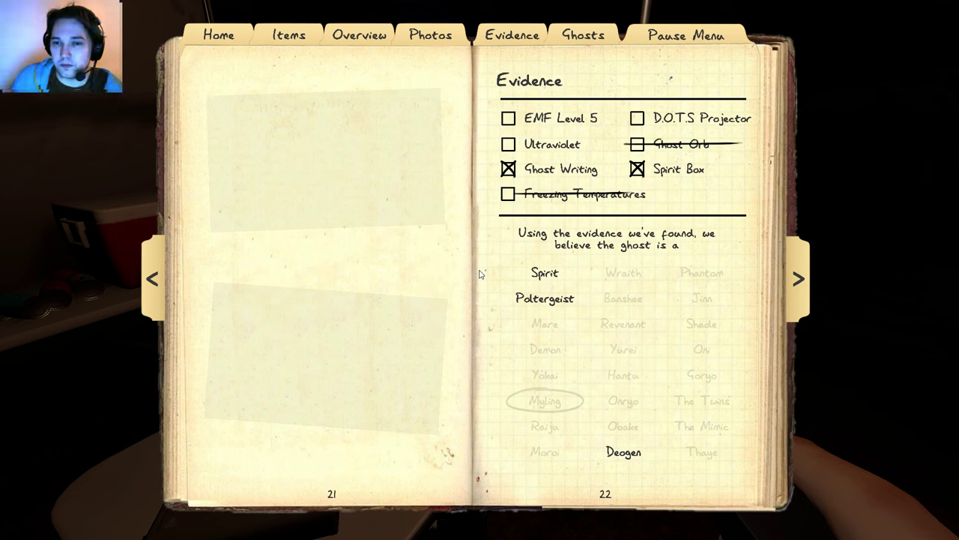
key(j)
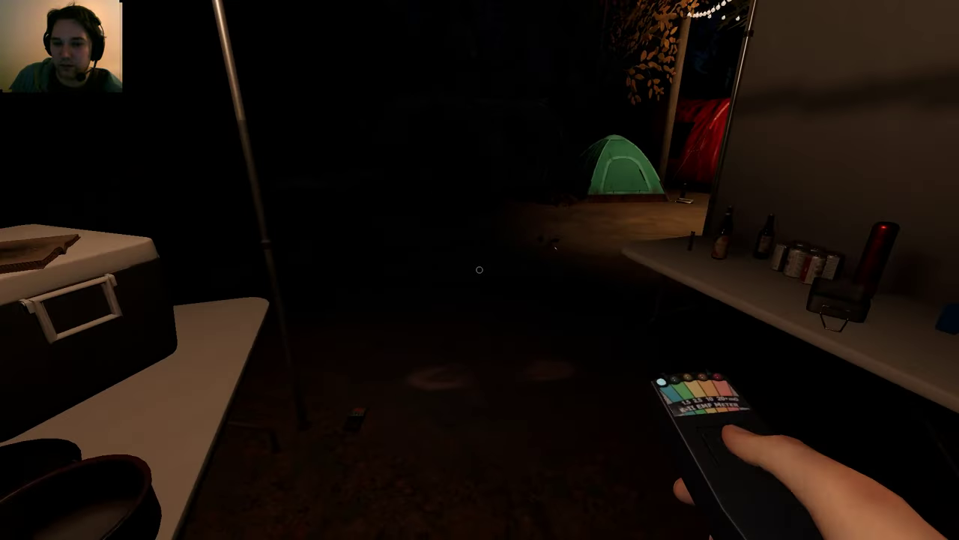
Step: Review the three Disturbed Salt photos on the journal's Photos tab
key(q)
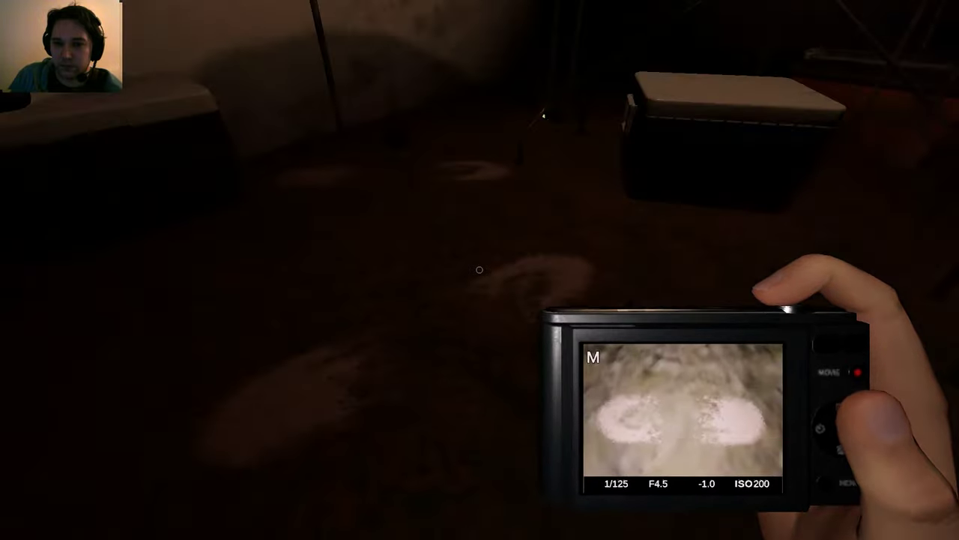
key(j)
click(409, 39)
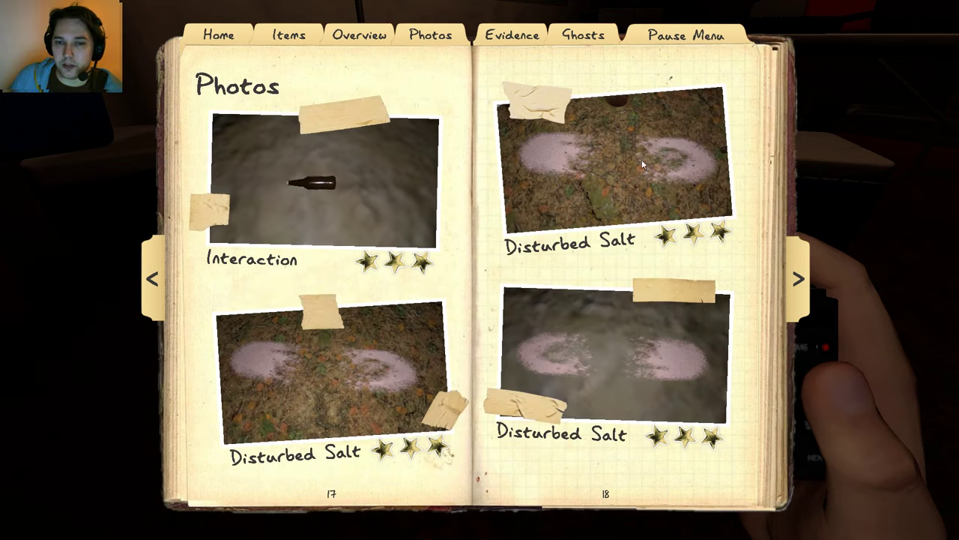
key(j)
key(q)
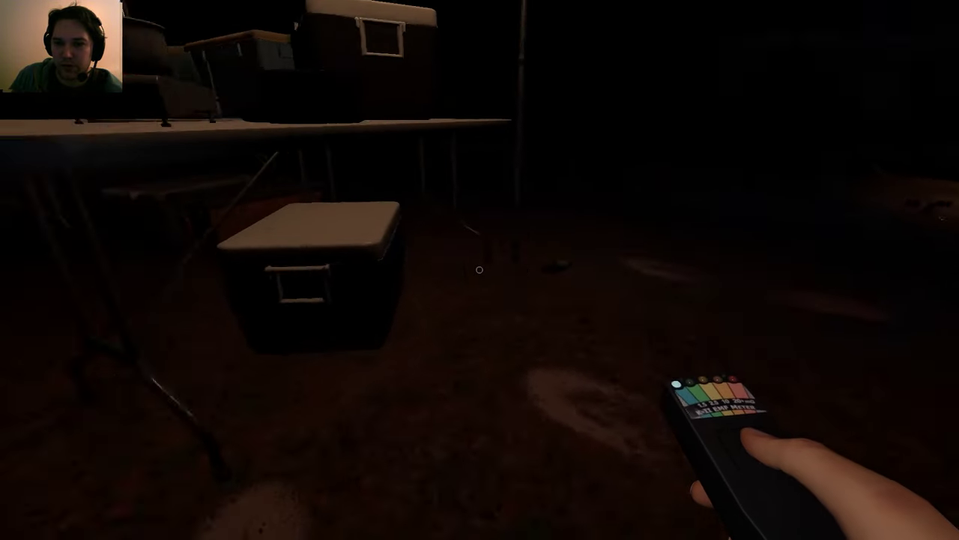
Step: Drop the EMF meter and stand the blue canister, red can and orange can on the floor
key(g)
key(q)
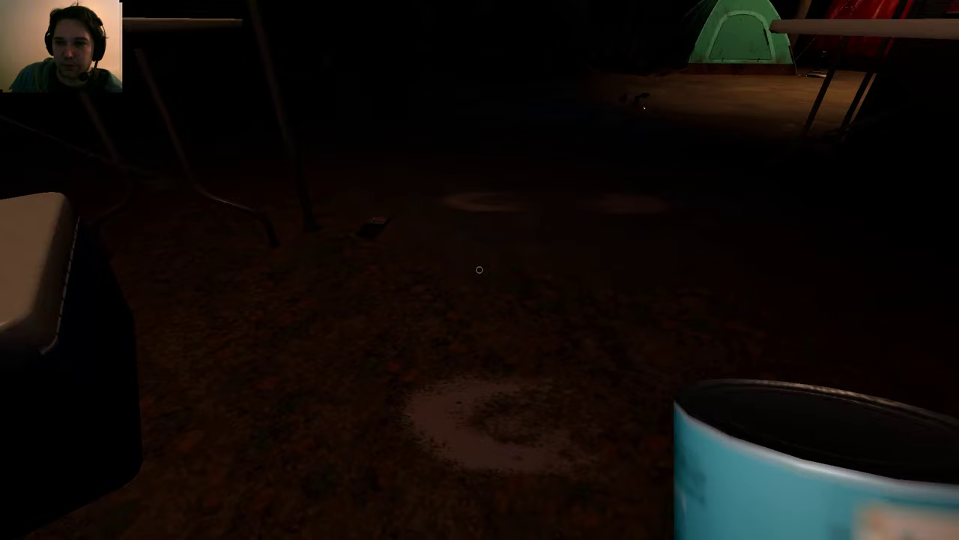
key(g)
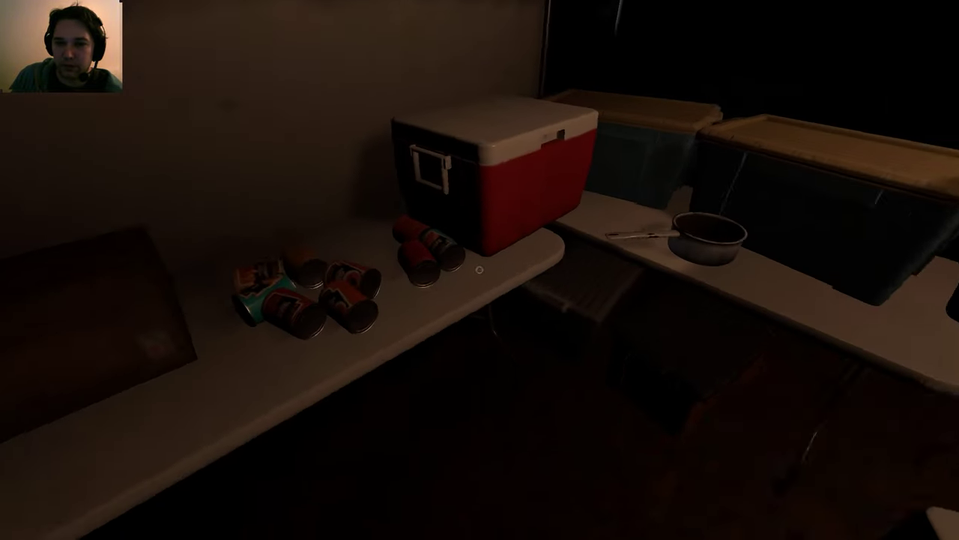
key(q)
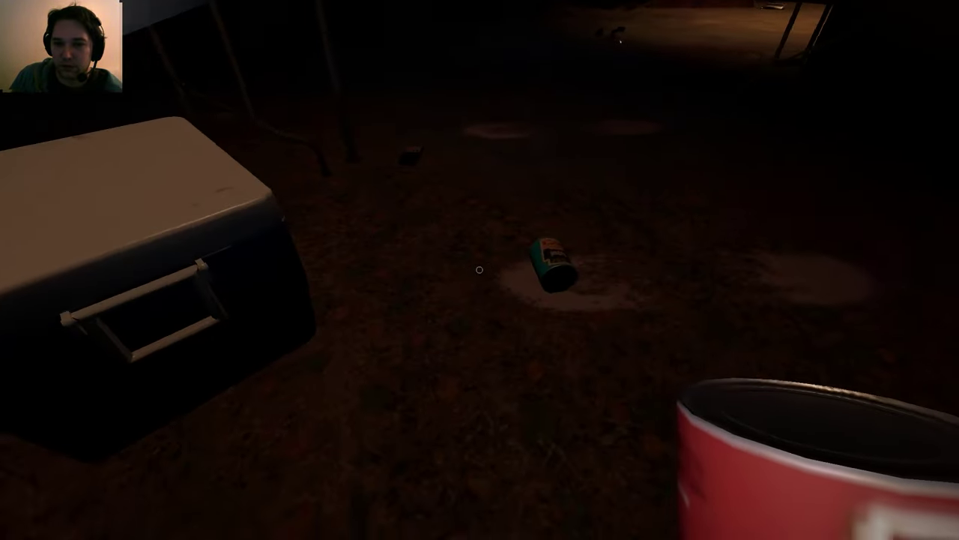
key(g)
key(q)
key(g)
key(q)
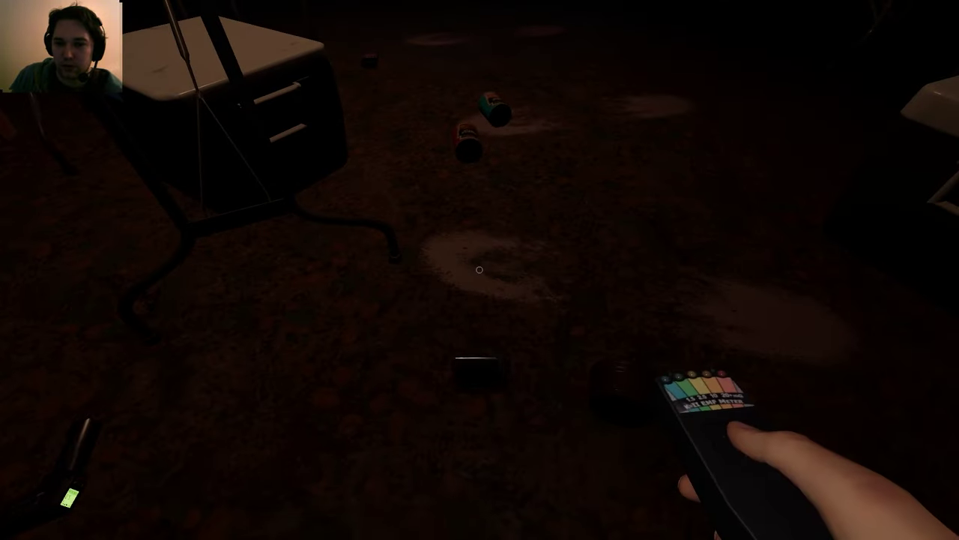
key(q)
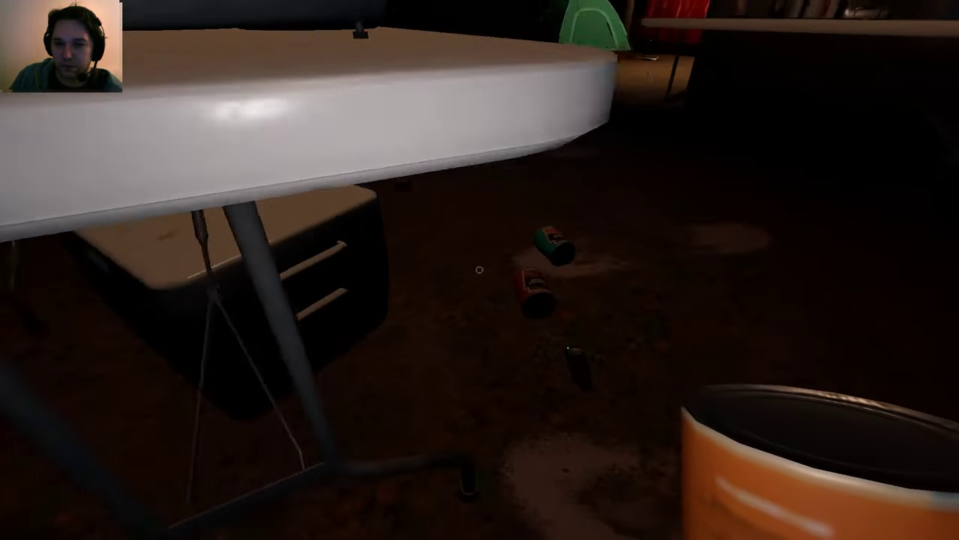
key(g)
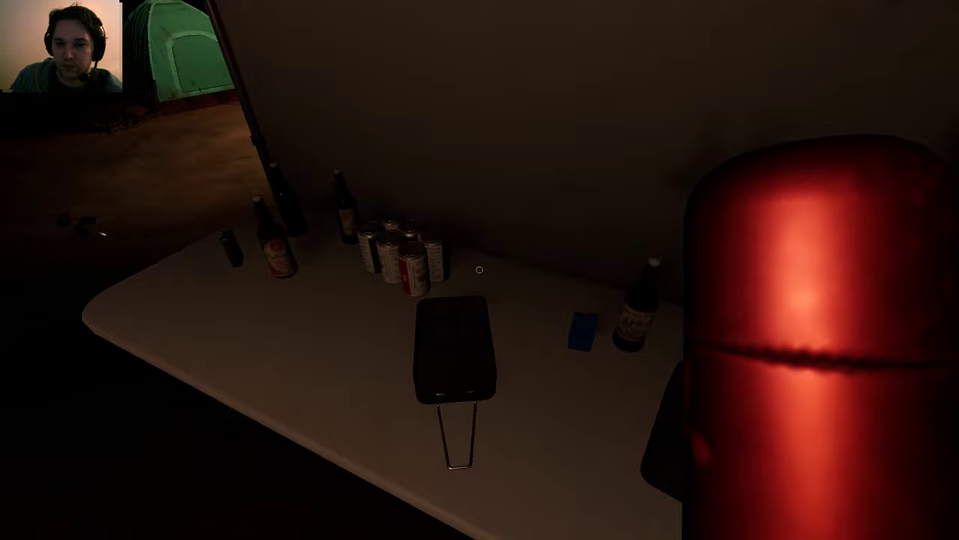
key(q)
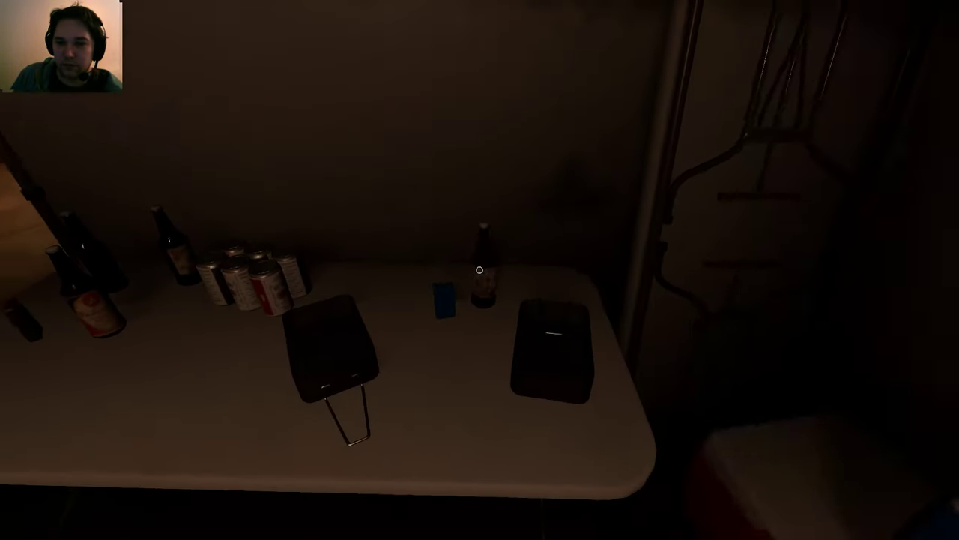
Step: Throw the beer bottle and white cans from the table onto the floor pile
click(480, 270)
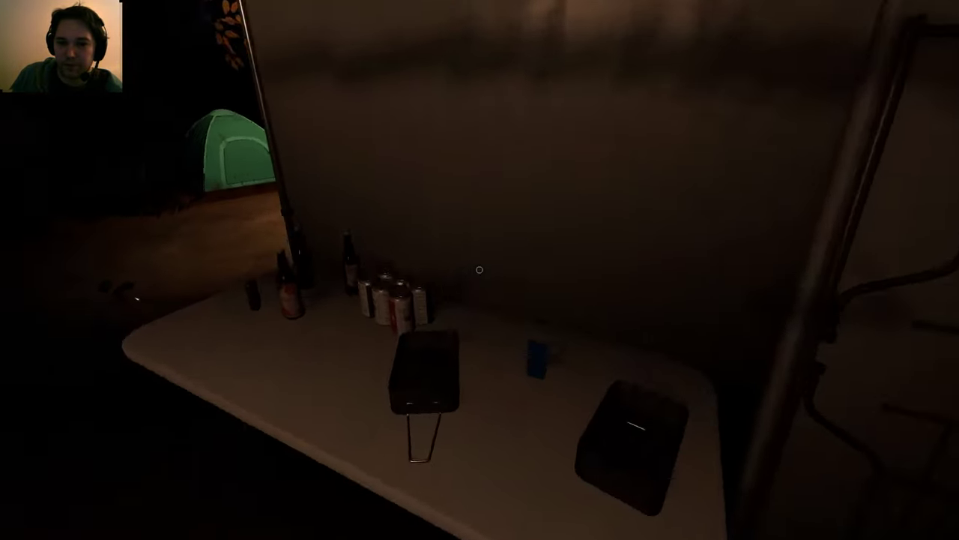
click(480, 270)
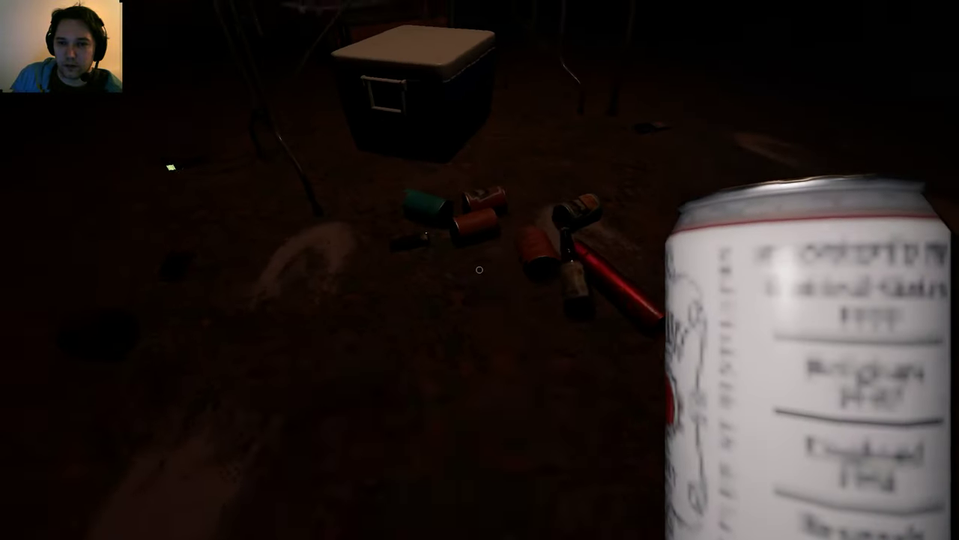
click(480, 270)
click(480, 270)
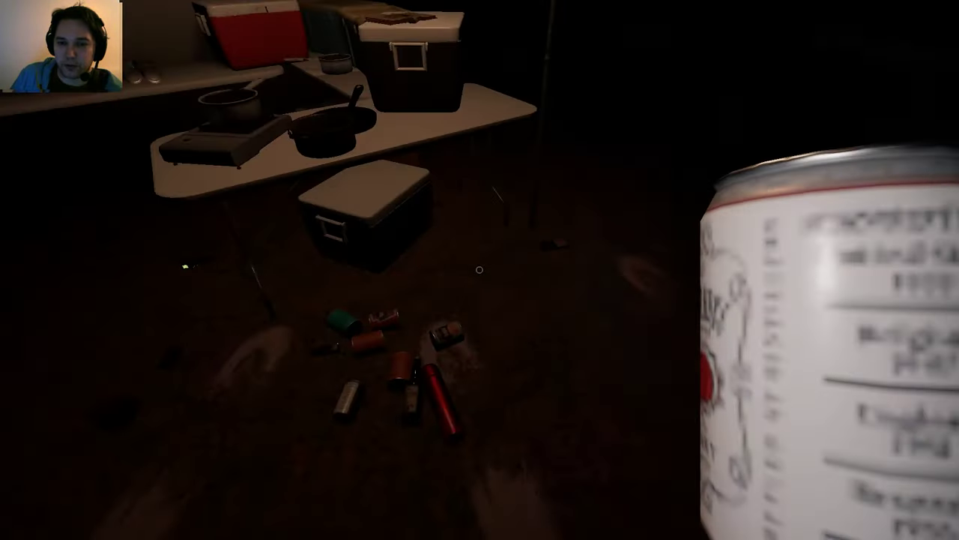
click(480, 270)
click(479, 270)
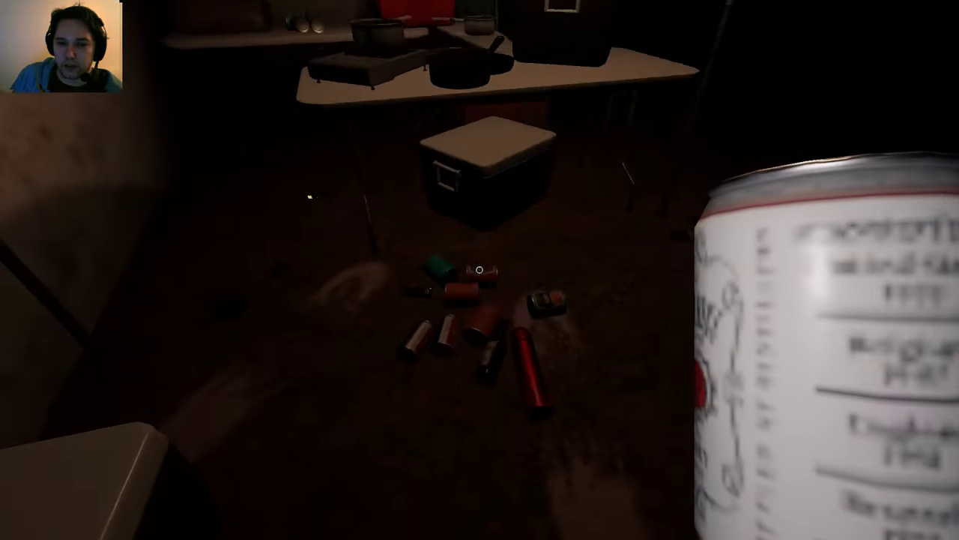
click(479, 270)
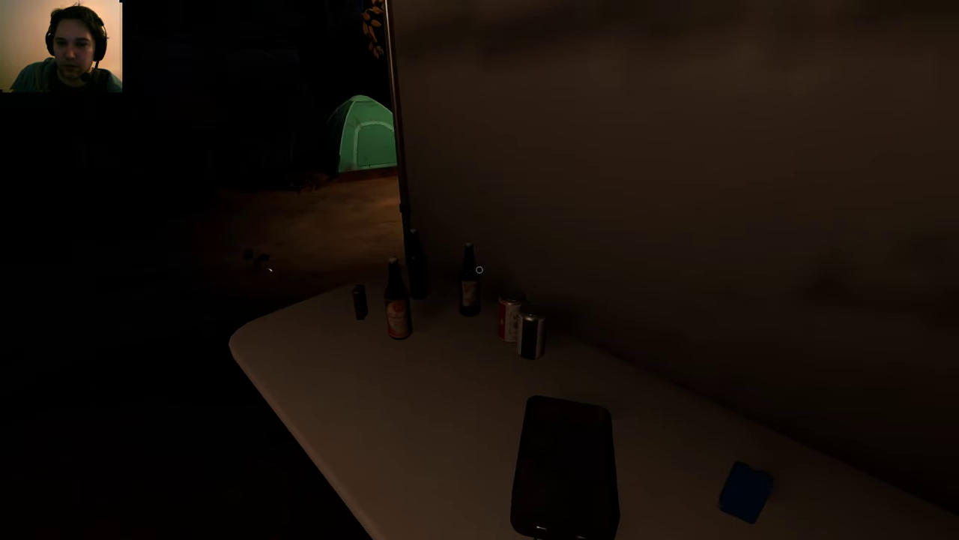
Step: Gather the brown bottle, white can, orange can, blue item and labelled bottle
click(480, 270)
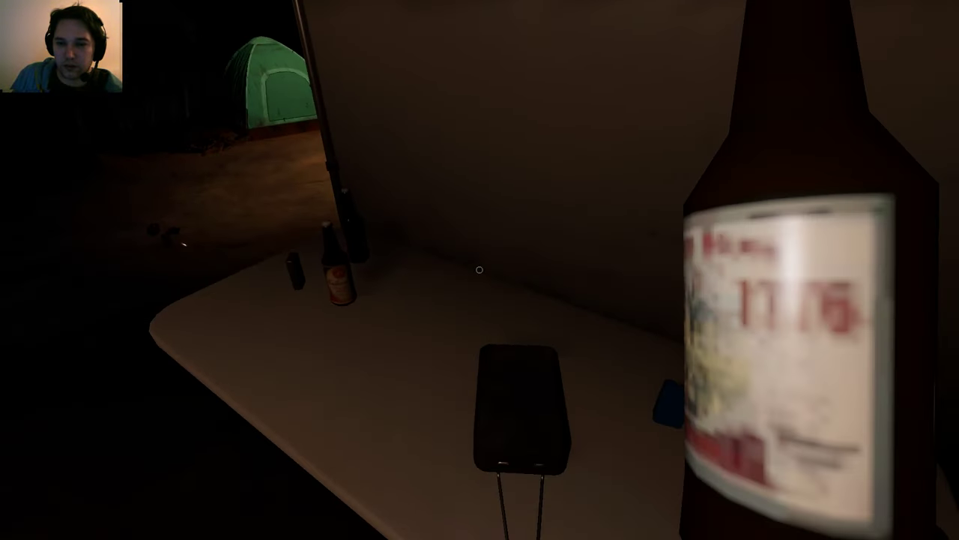
click(480, 269)
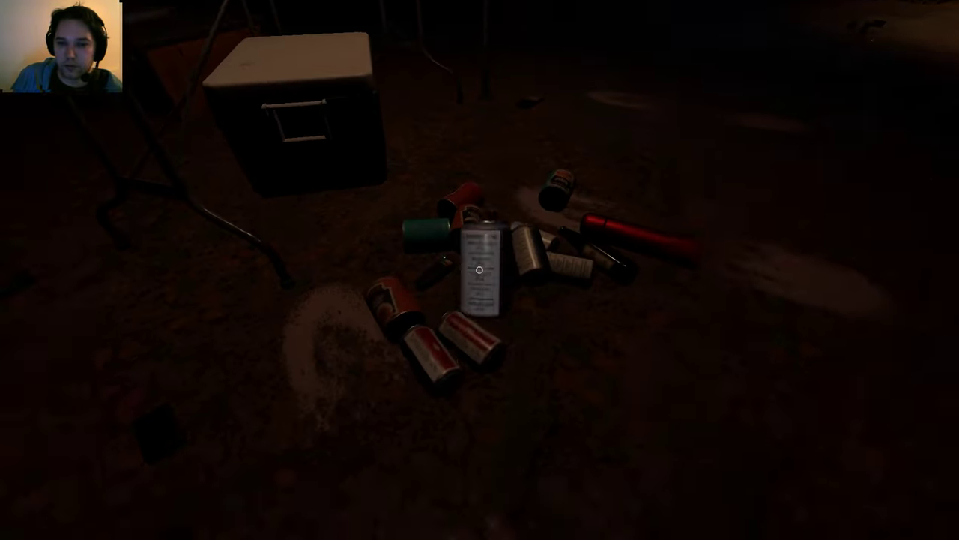
click(480, 270)
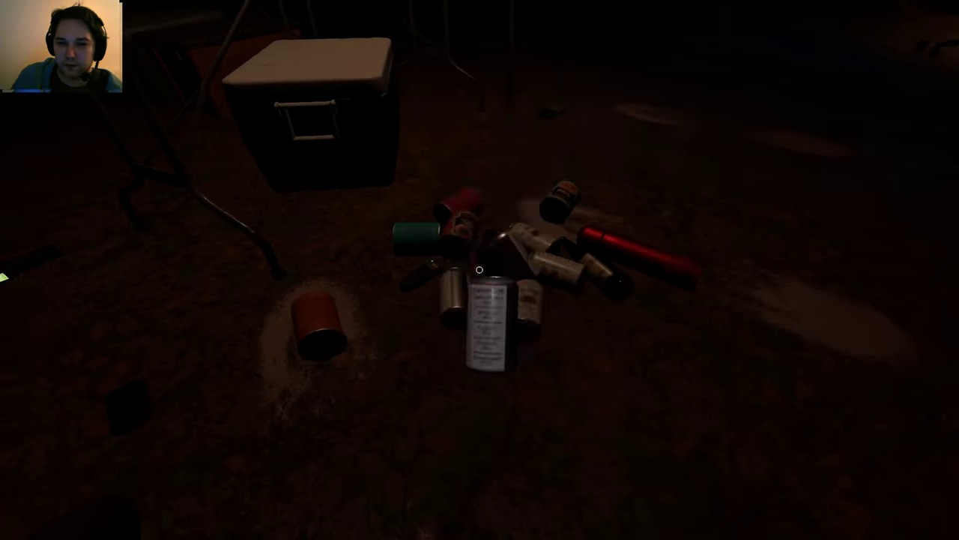
click(480, 269)
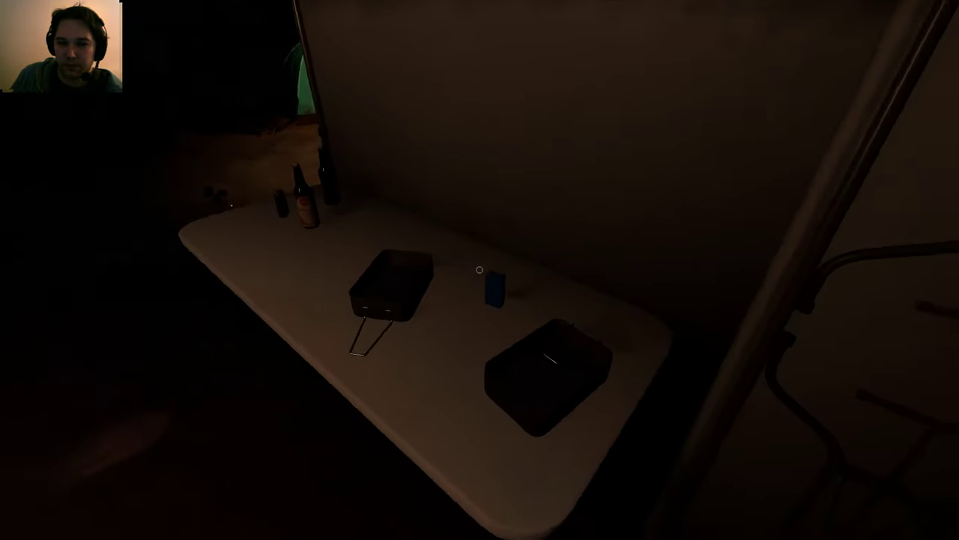
click(480, 270)
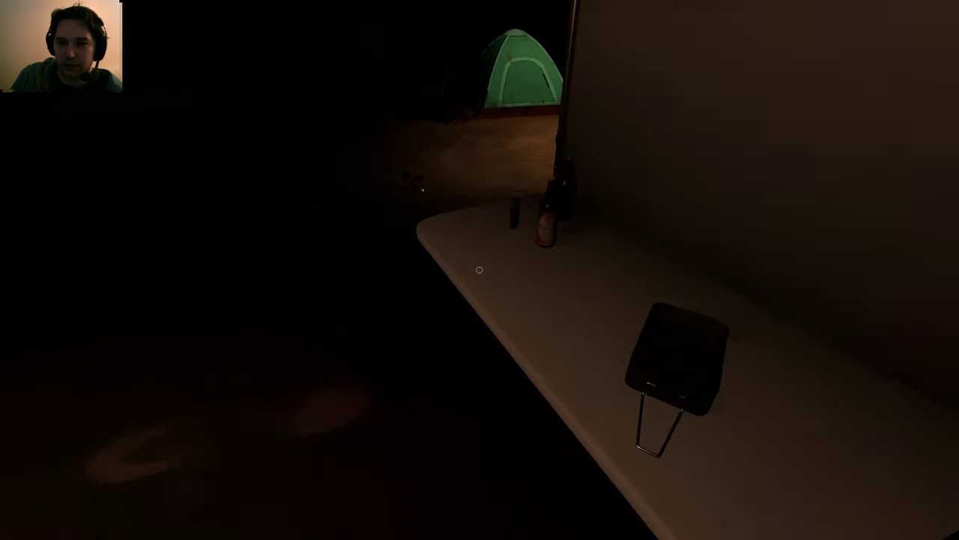
click(479, 270)
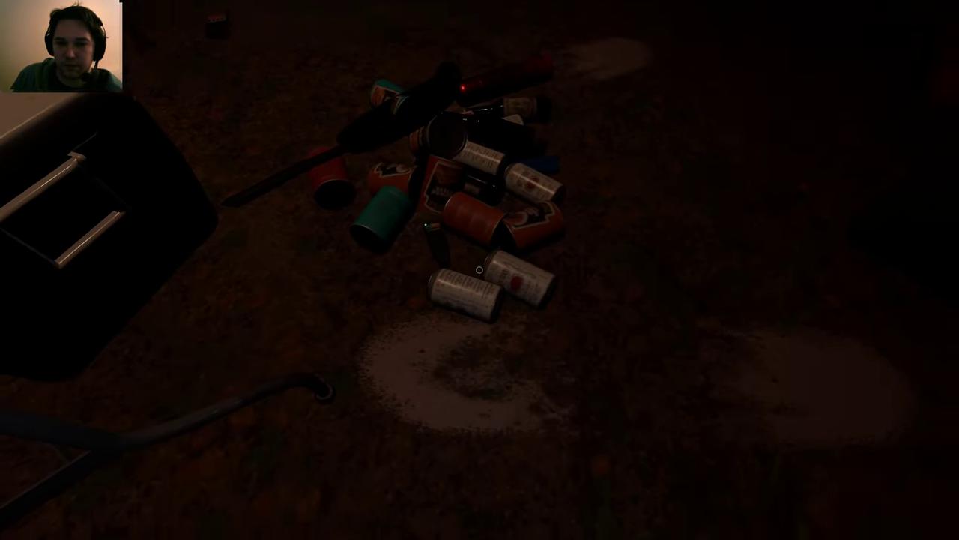
Step: Add another can, the EMF reader, the metal panel and the yellow can to the pile
click(479, 269)
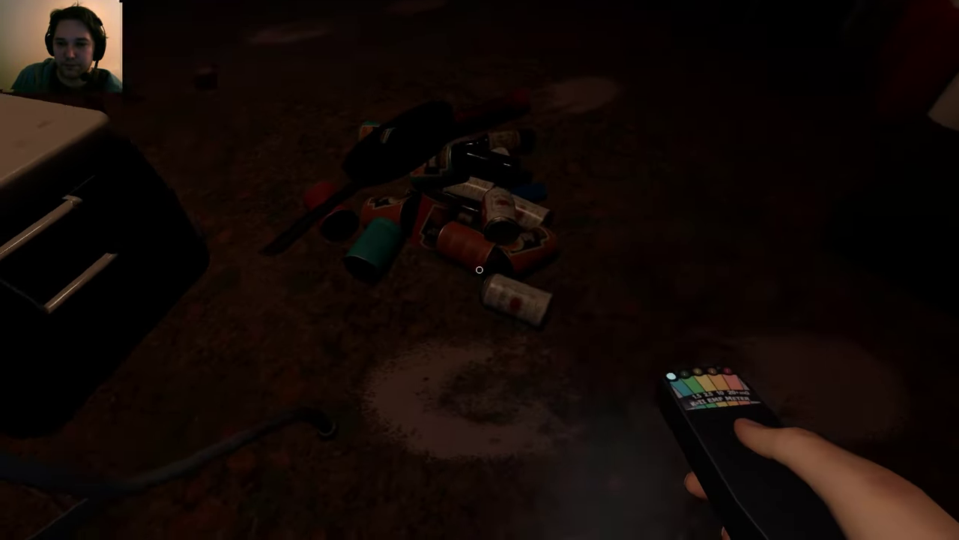
click(479, 269)
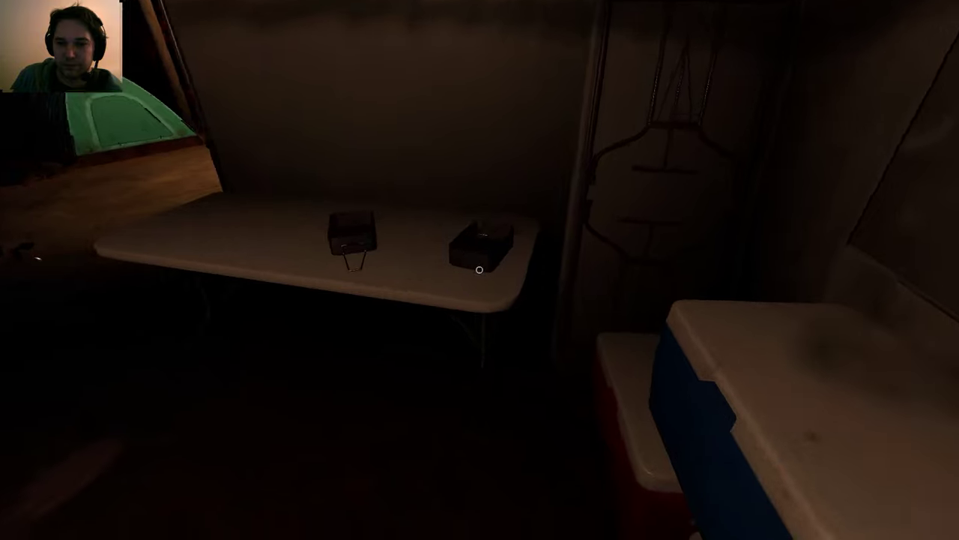
click(479, 269)
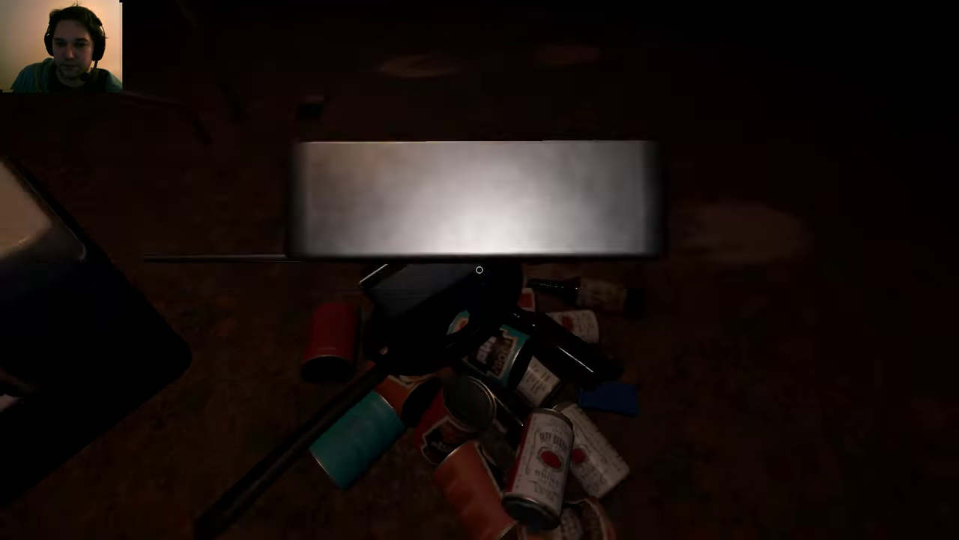
click(479, 269)
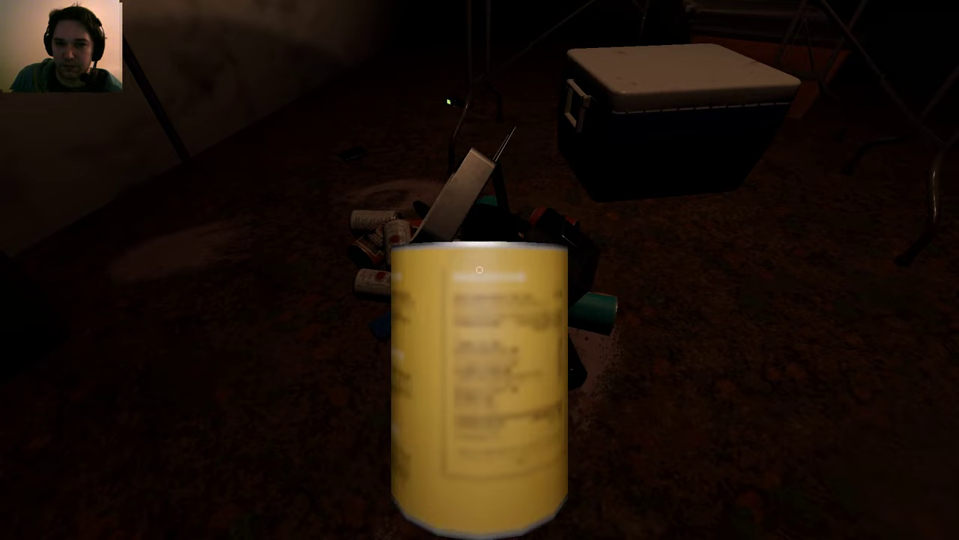
click(479, 269)
click(479, 269)
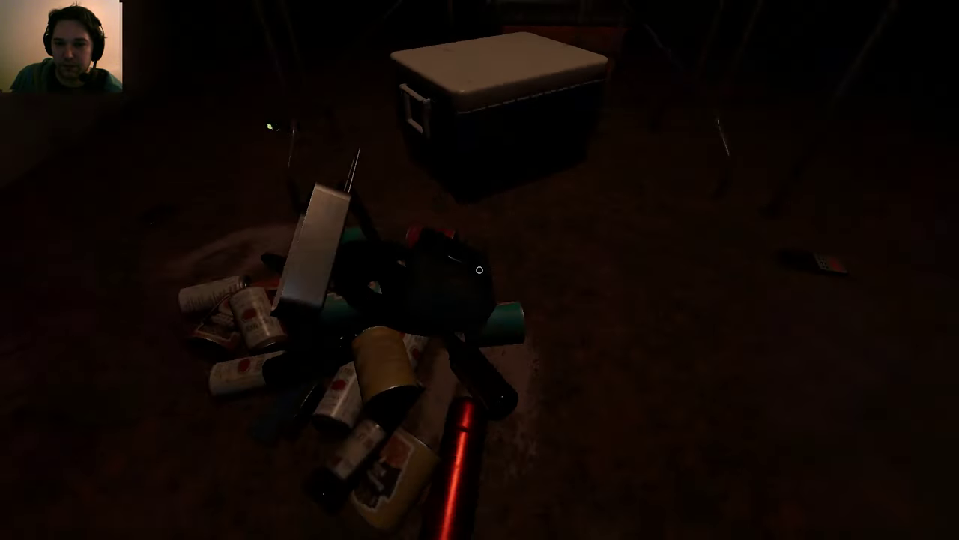
click(479, 269)
Step: Set the Spirit Box down near the can pile and check the journal
key(e)
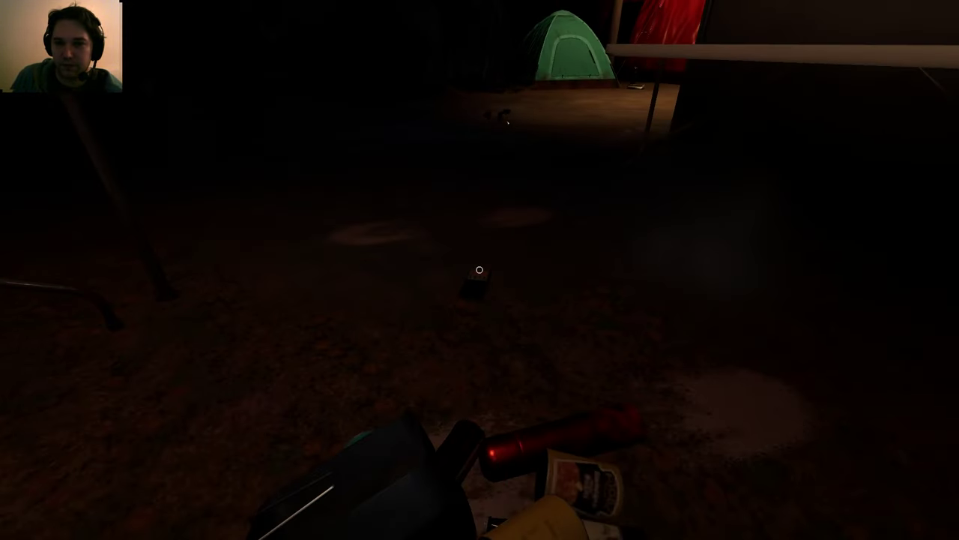
key(g)
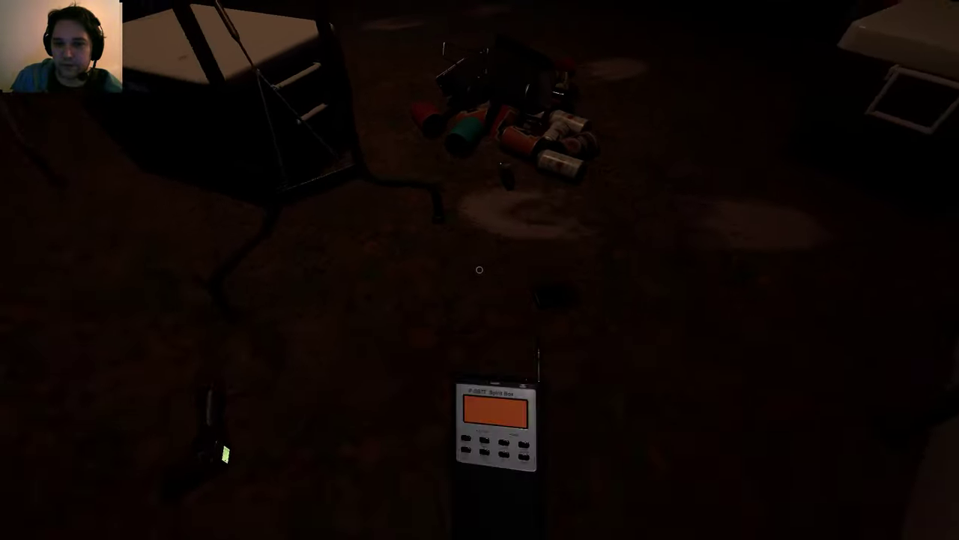
key(q)
key(q)
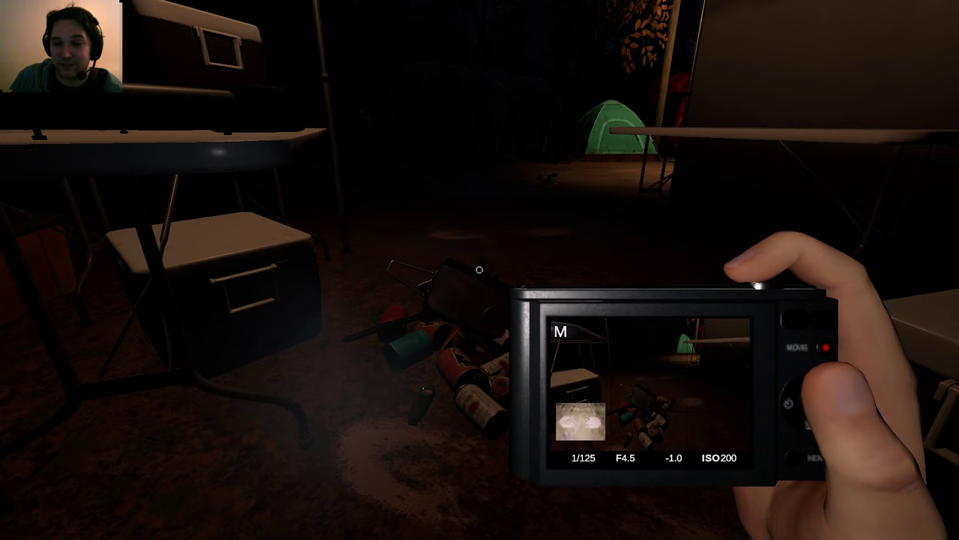
key(q)
key(j)
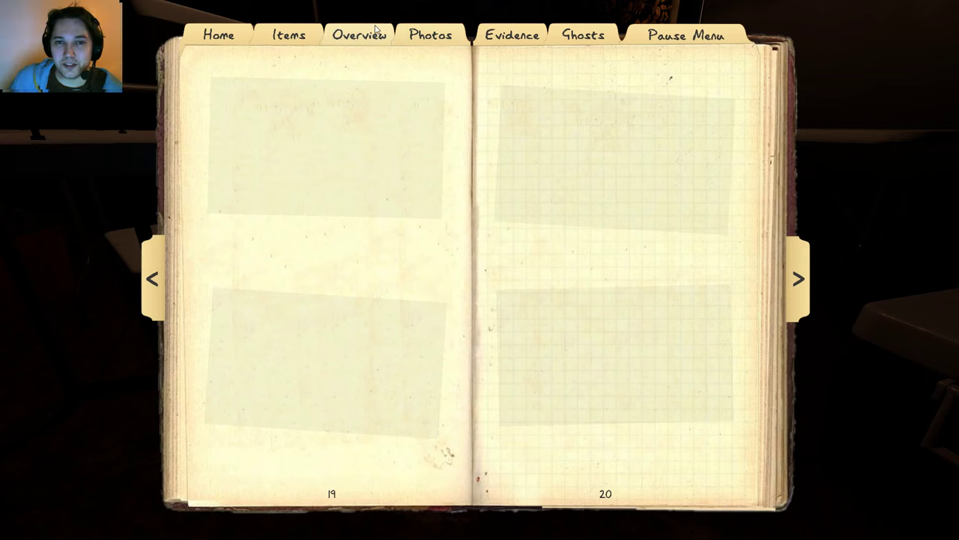
key(j)
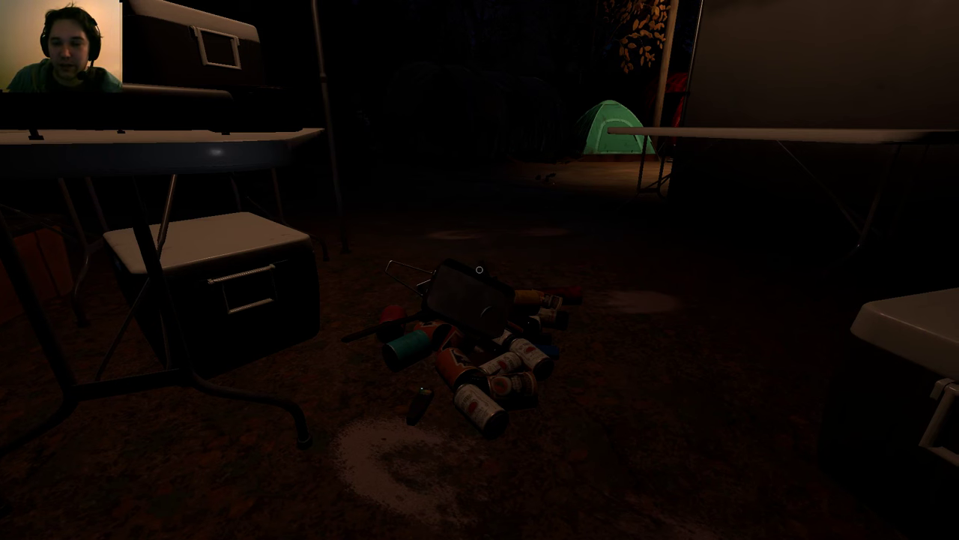
Step: Circle the can pile and photograph the smoke drifting over it
key(w)
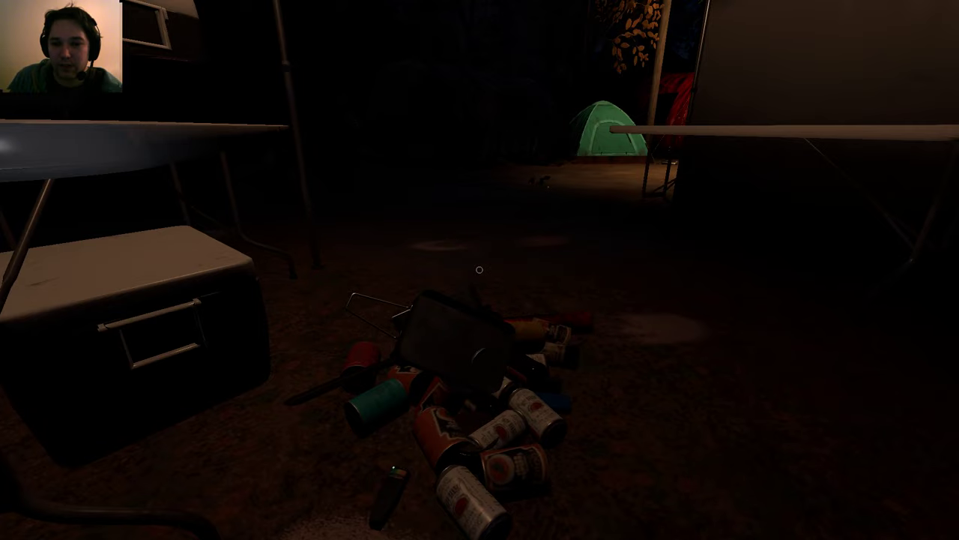
key(q)
key(q)
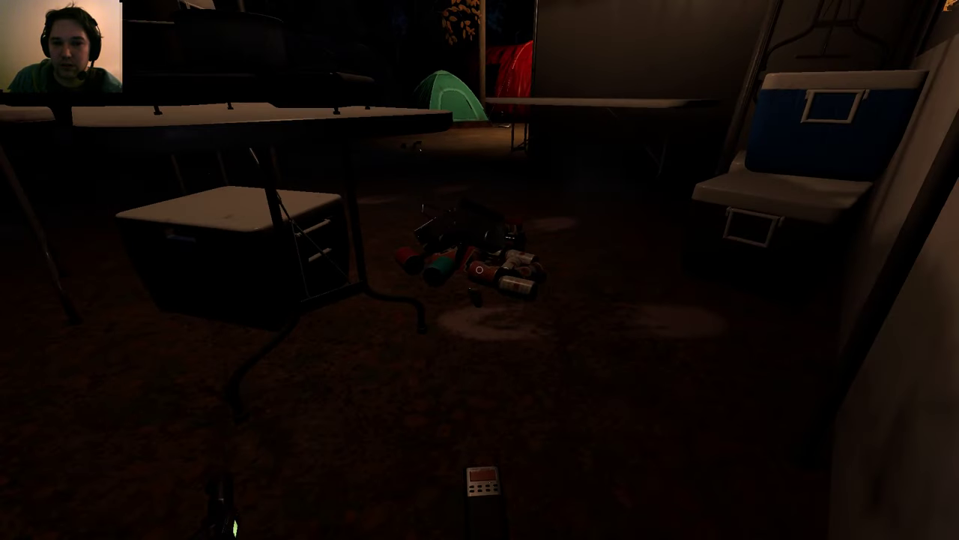
key(d)
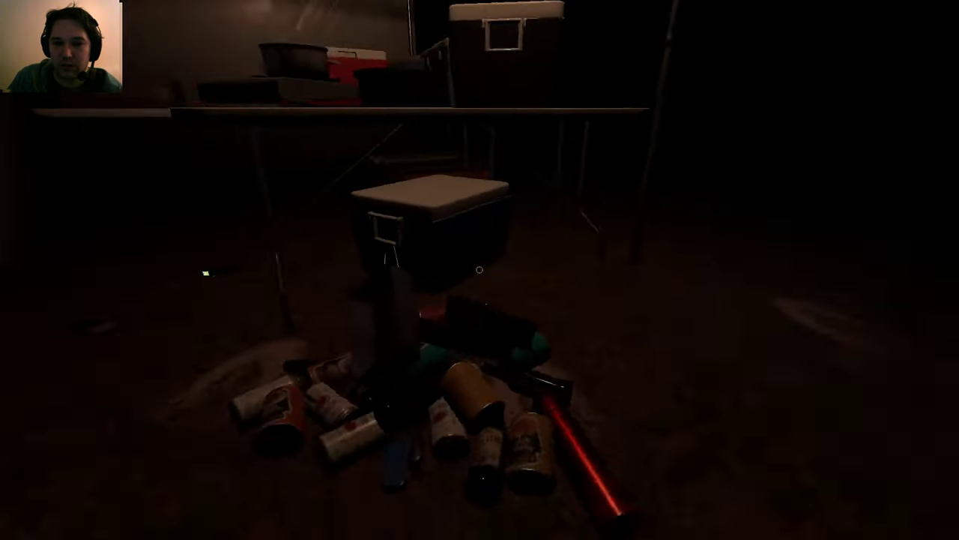
key(s)
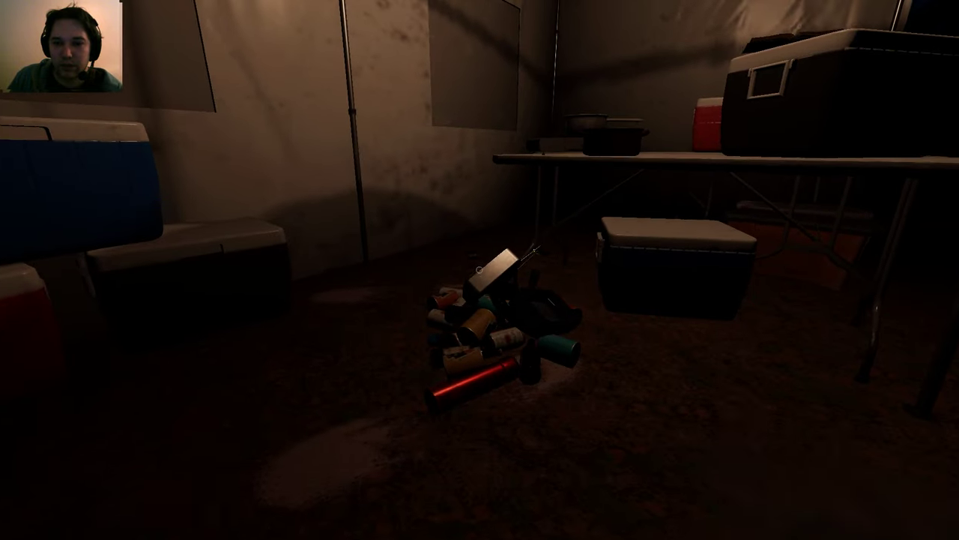
key(w)
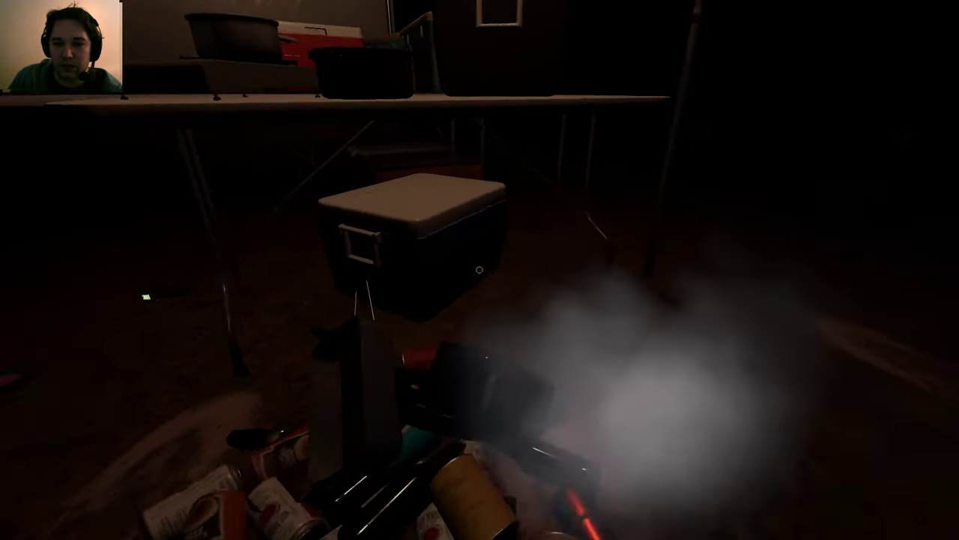
key(s)
key(w)
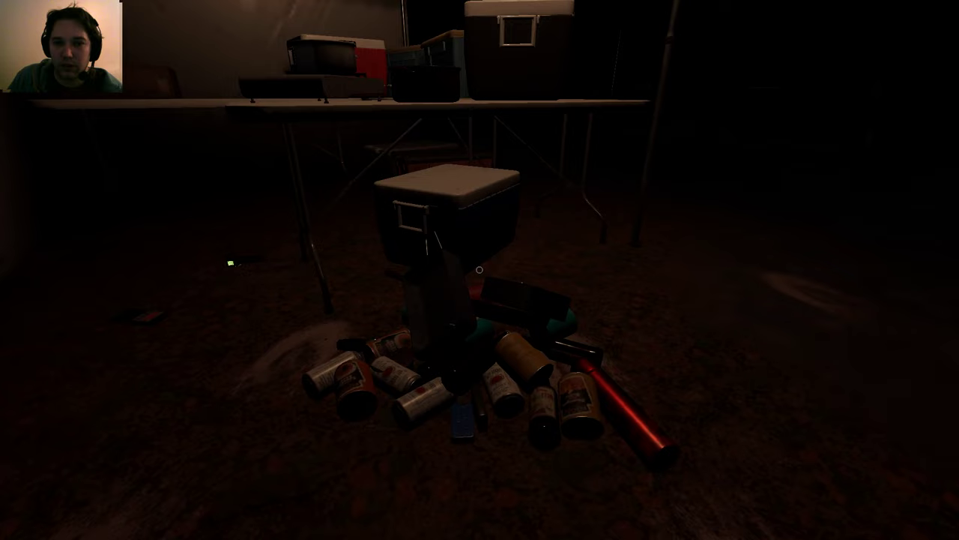
right_click(479, 269)
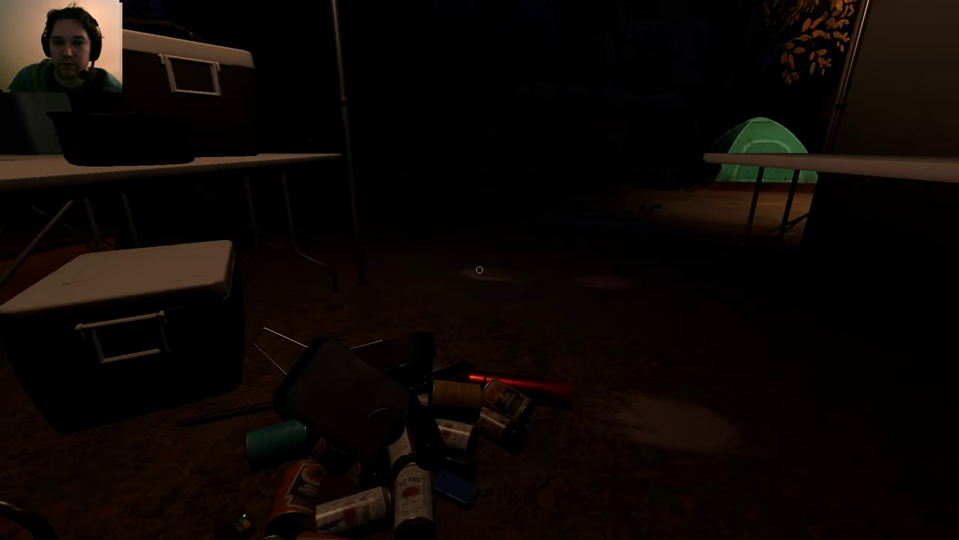
key(s)
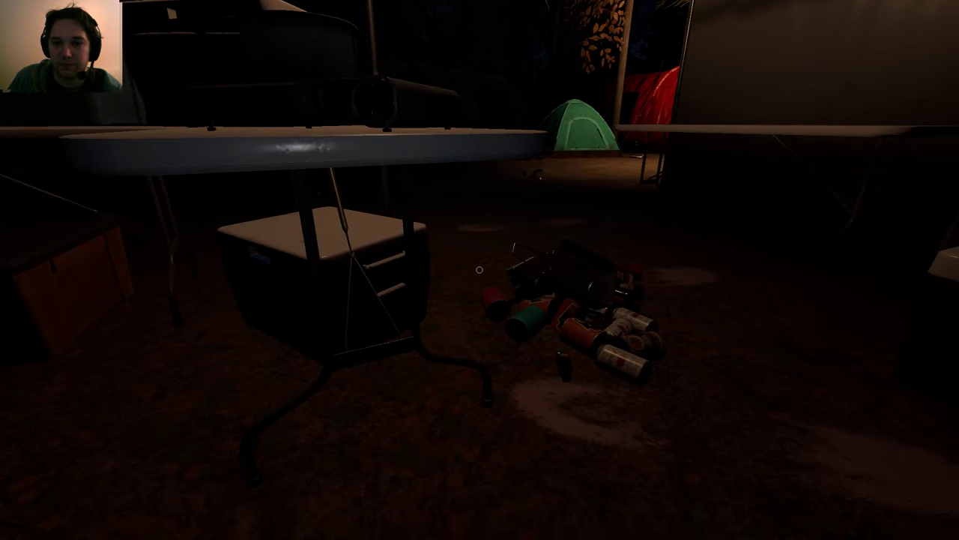
Step: Take a 0.8 °C tent reading and confirm Freezing Temperatures, leaving Moroi as the only candidate
key(q)
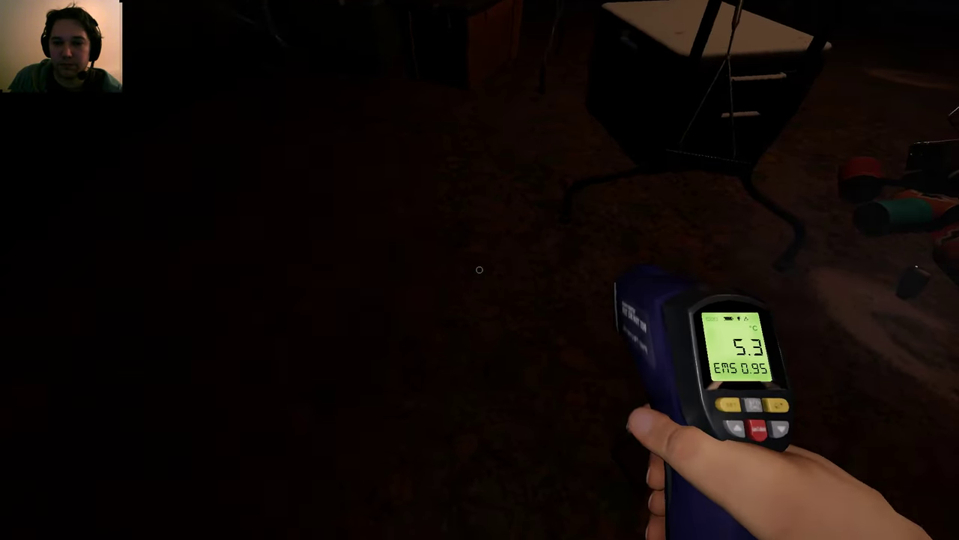
right_click(479, 269)
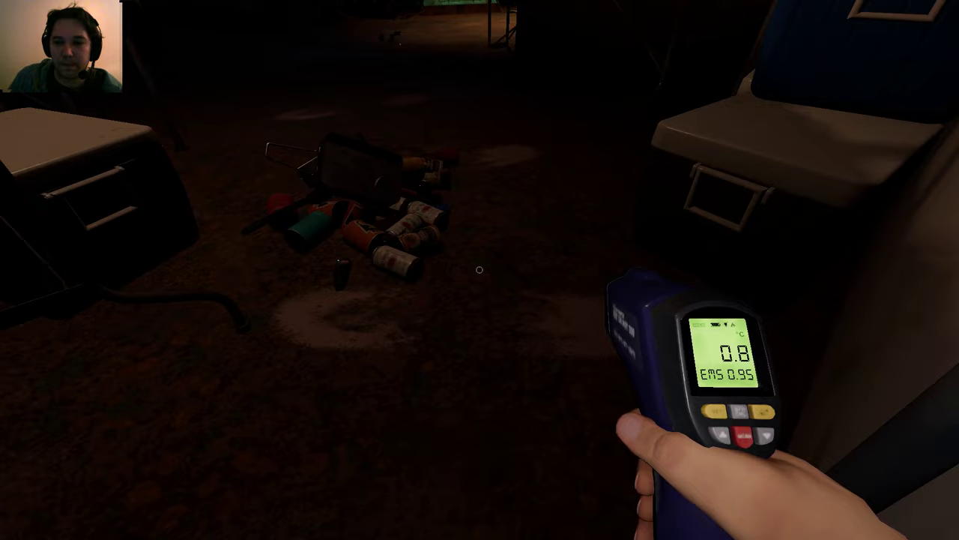
key(j)
click(537, 38)
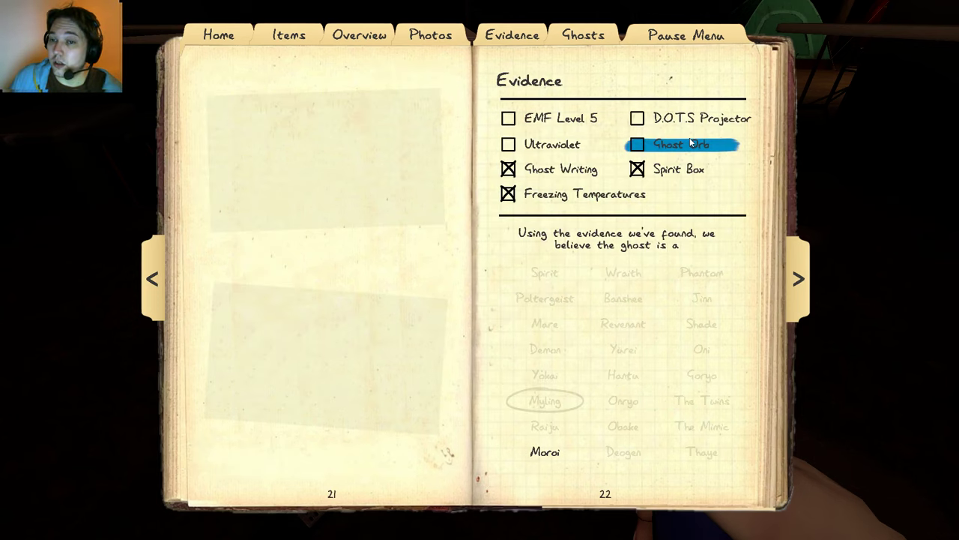
key(j)
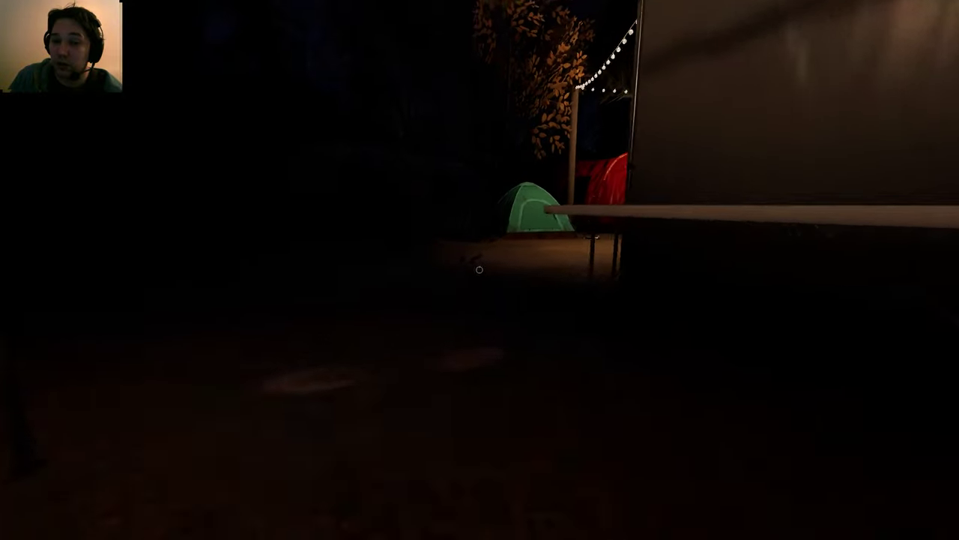
Step: Walk into the van and use two bottles of sanity pills
key(c)
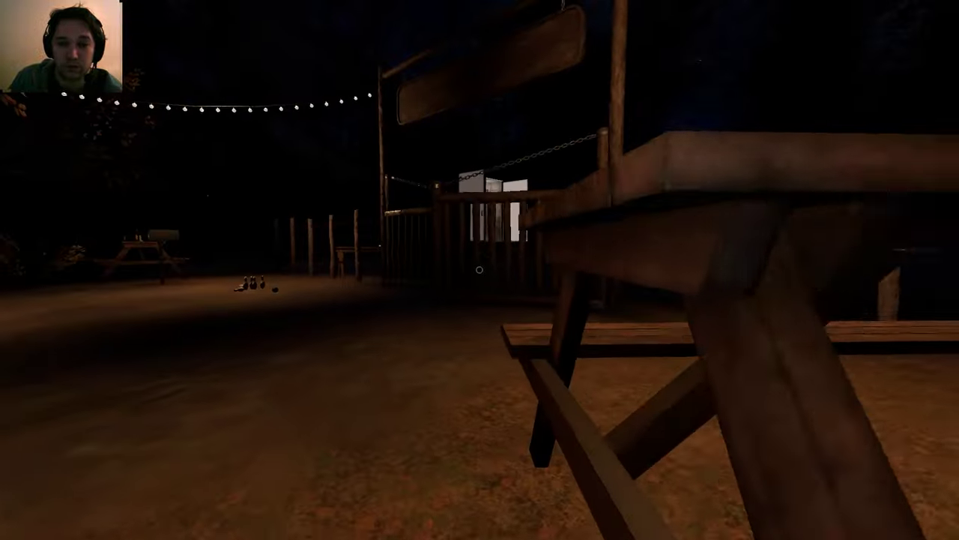
key(w)
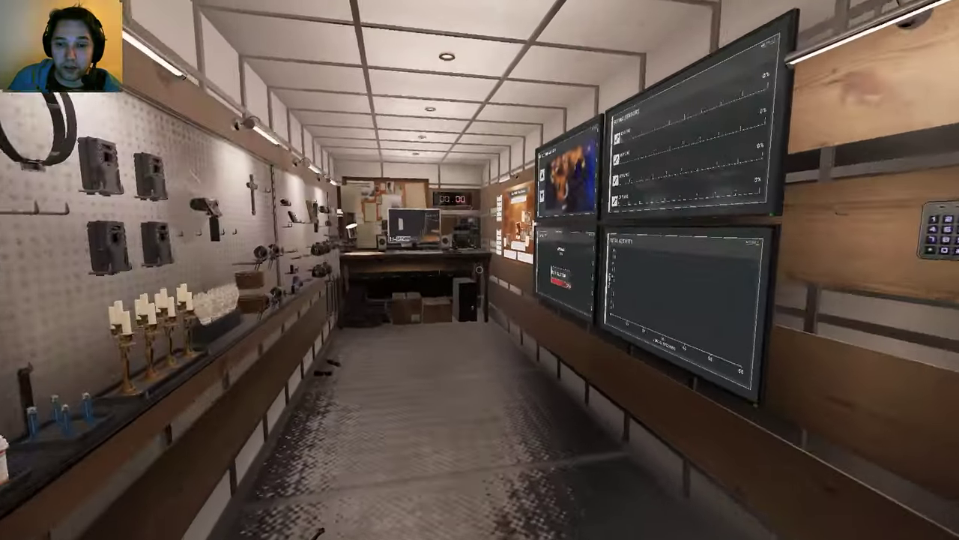
key(w)
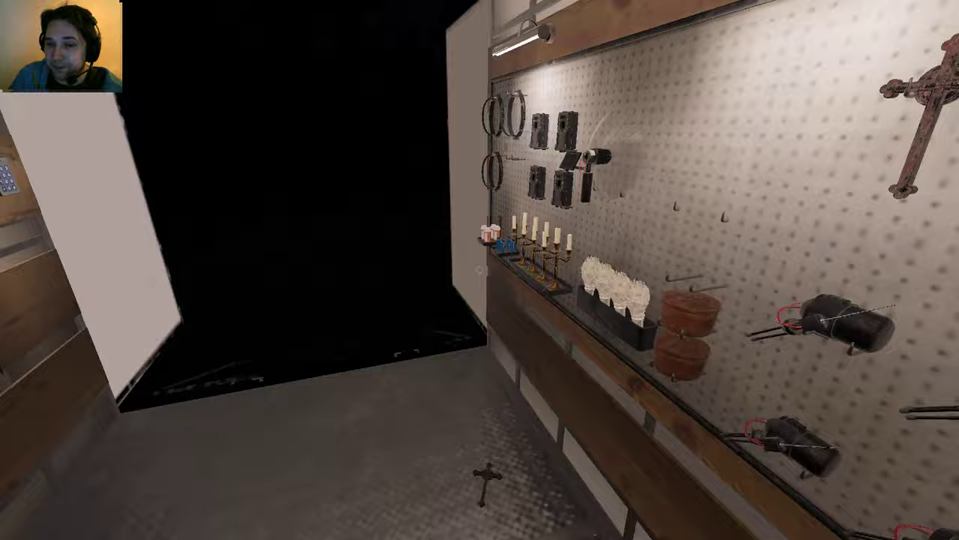
key(g)
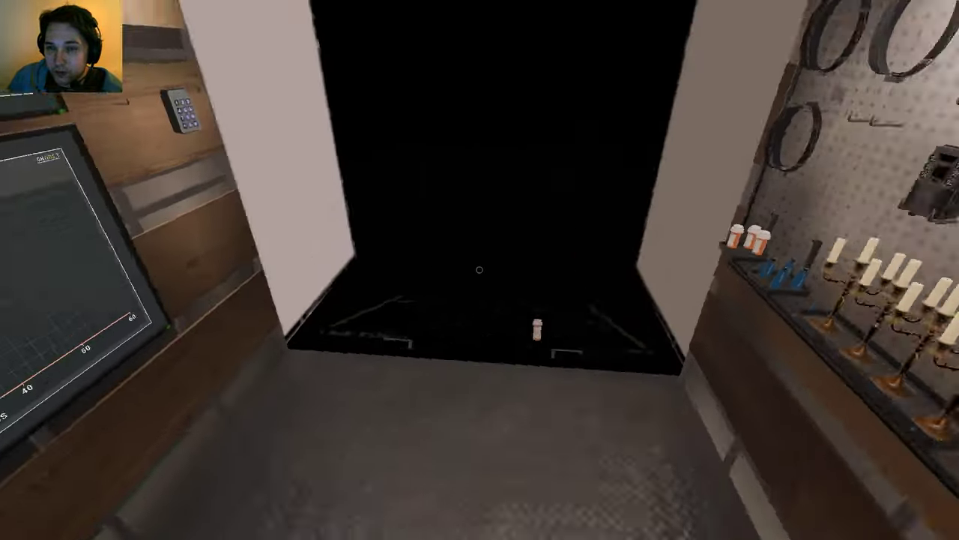
key(e)
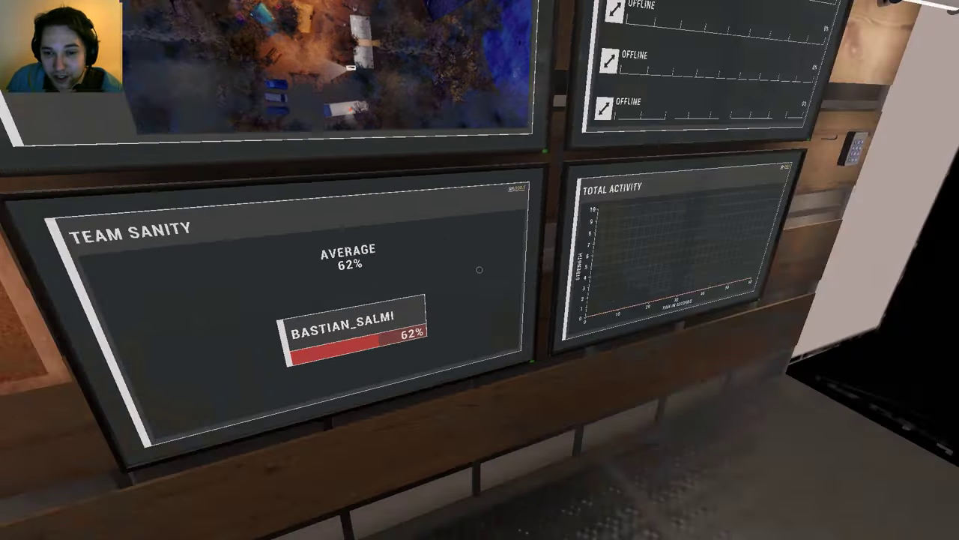
key(g)
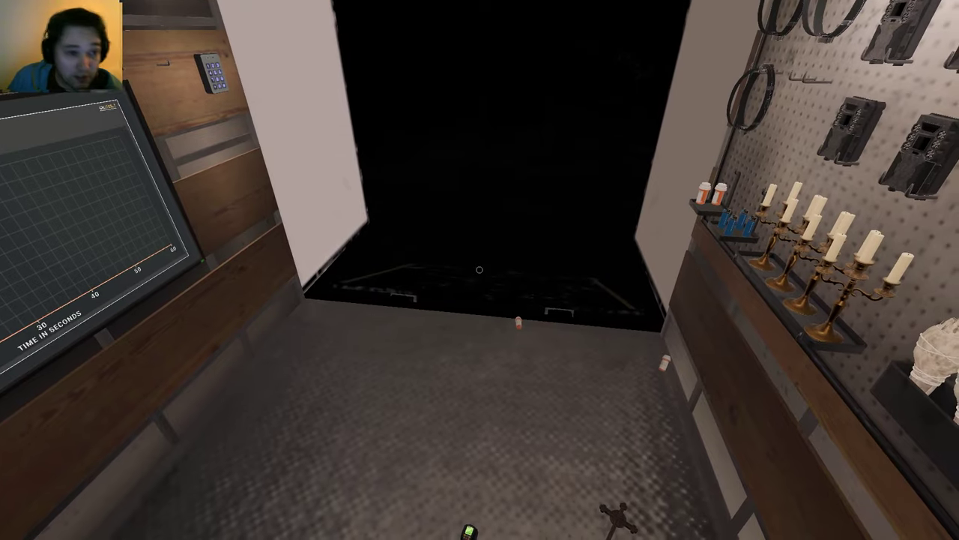
Step: Check the 98% team sanity reading and take the candelabra and lighter
key(w)
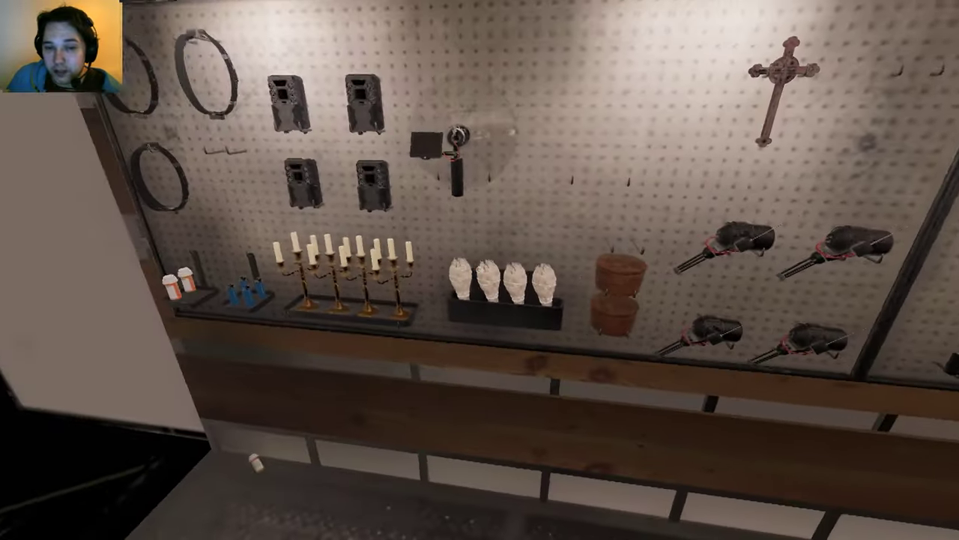
key(q)
key(w)
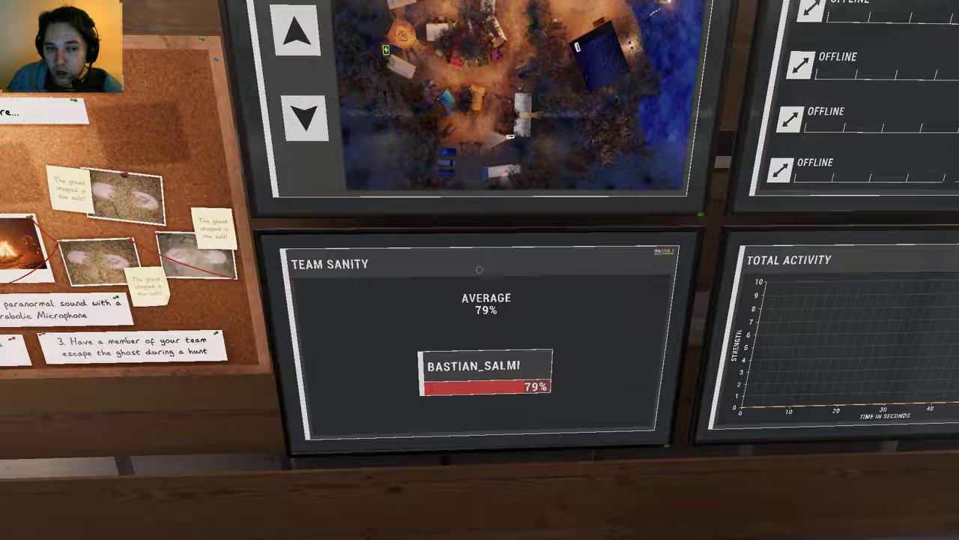
key(q)
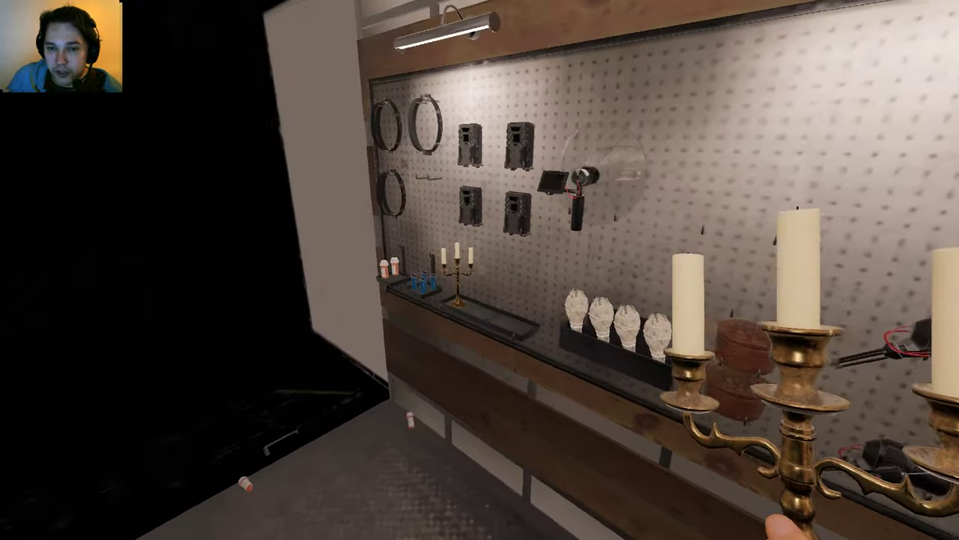
key(q)
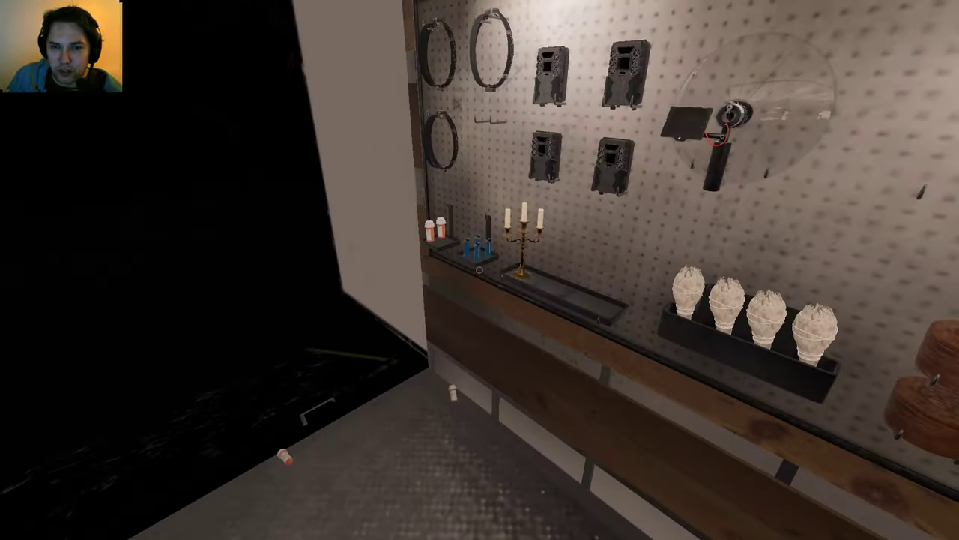
key(q)
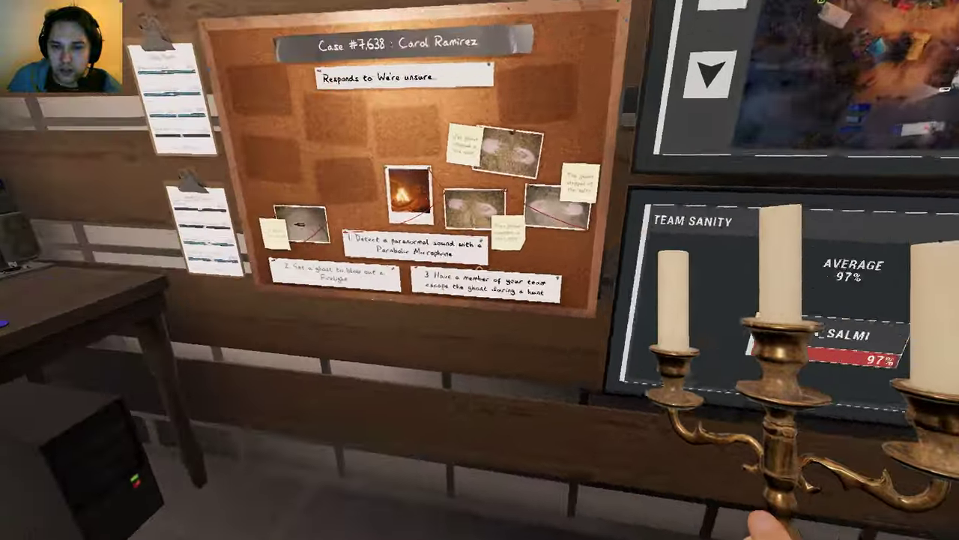
key(q)
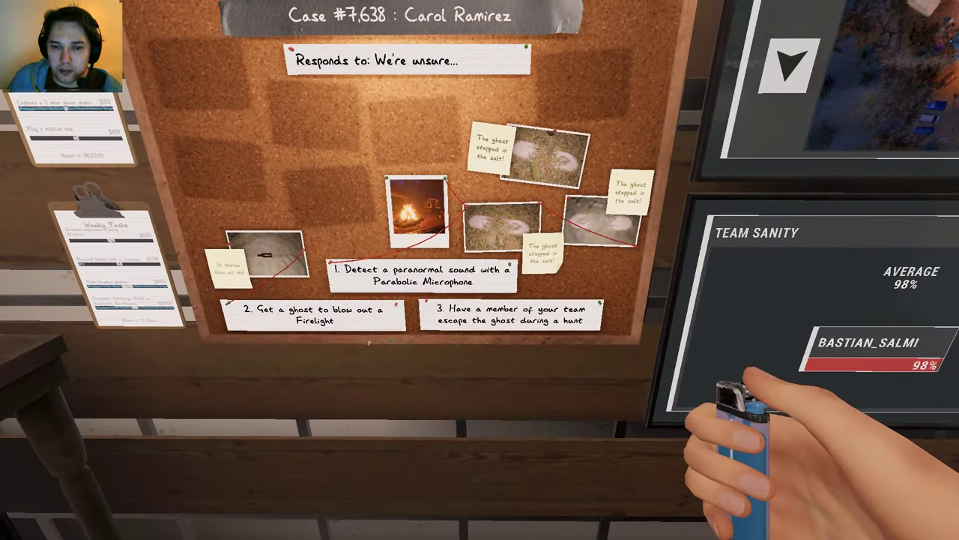
key(q)
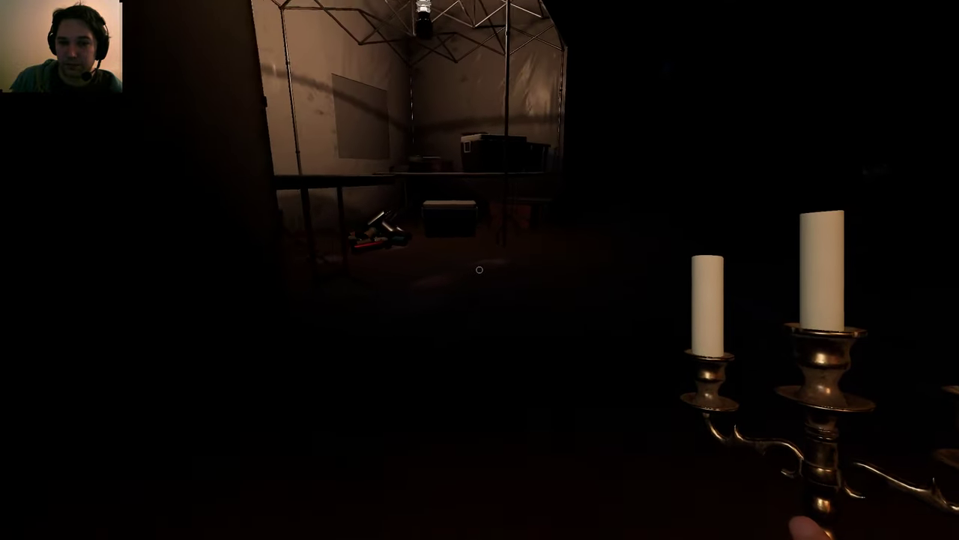
Step: Light a candelabra and place two candelabras on the tent floor
right_click(480, 270)
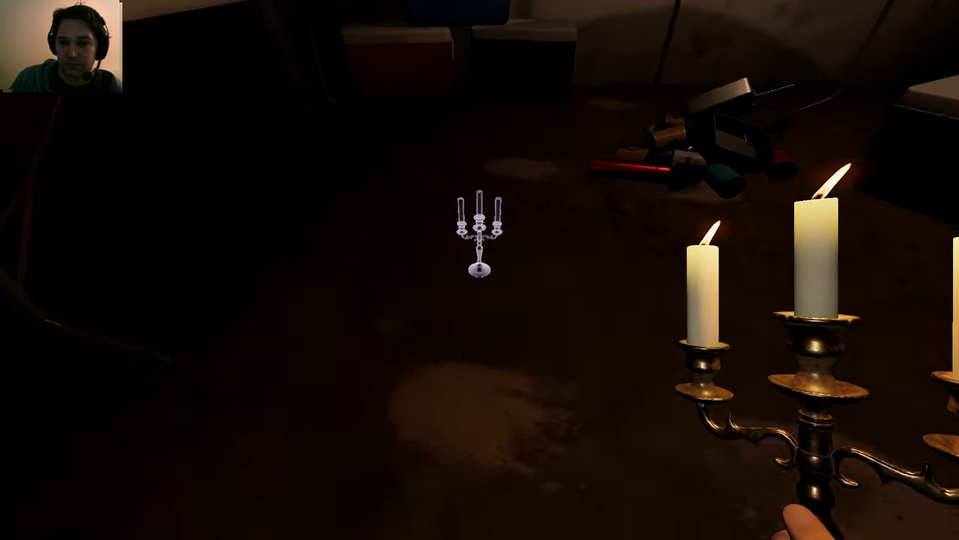
key(f)
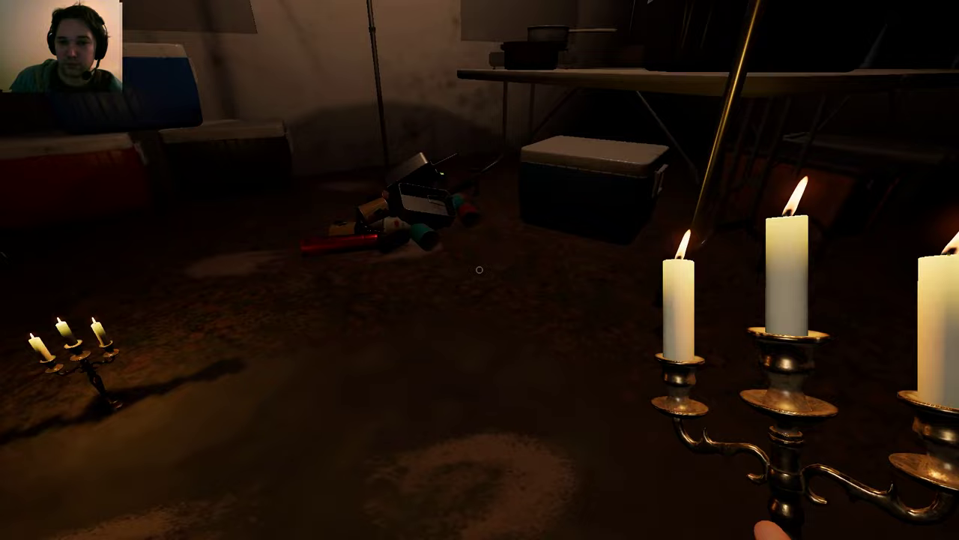
right_click(479, 270)
click(480, 269)
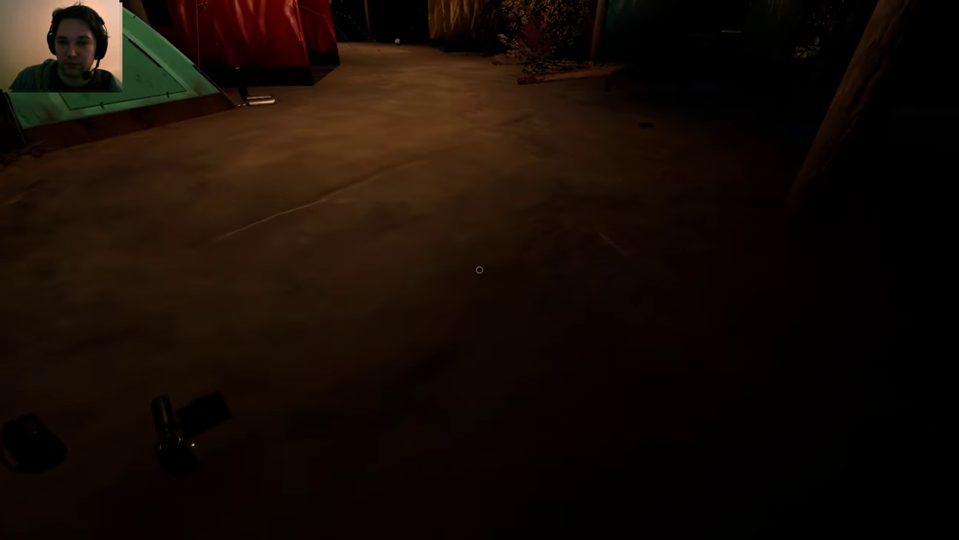
Step: Cycle through camcorder, photo camera and sound meter while approaching the lit tent
key(q)
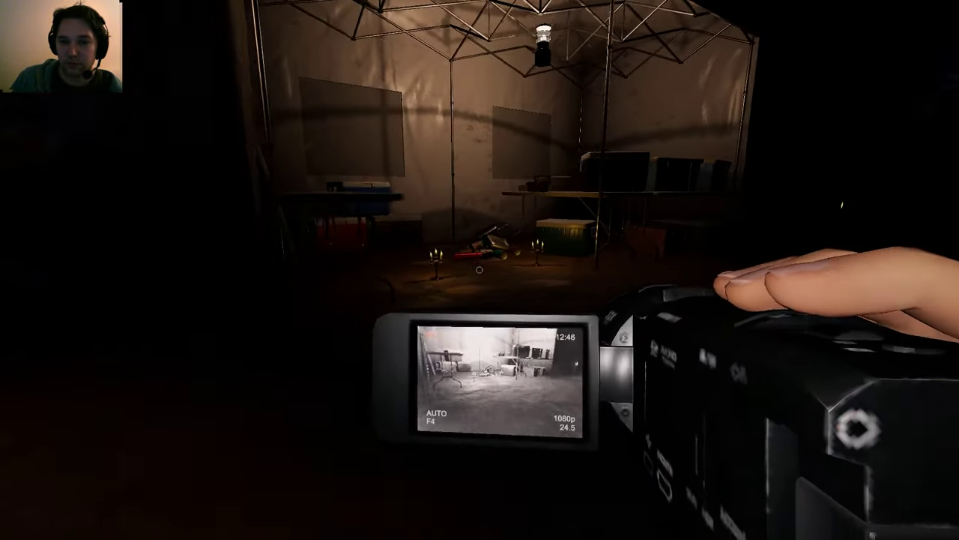
key(q)
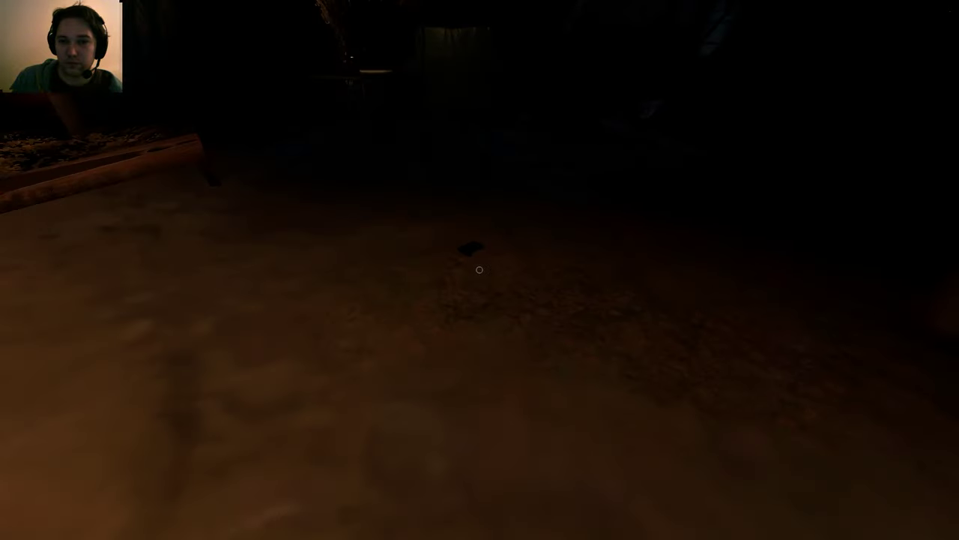
key(q)
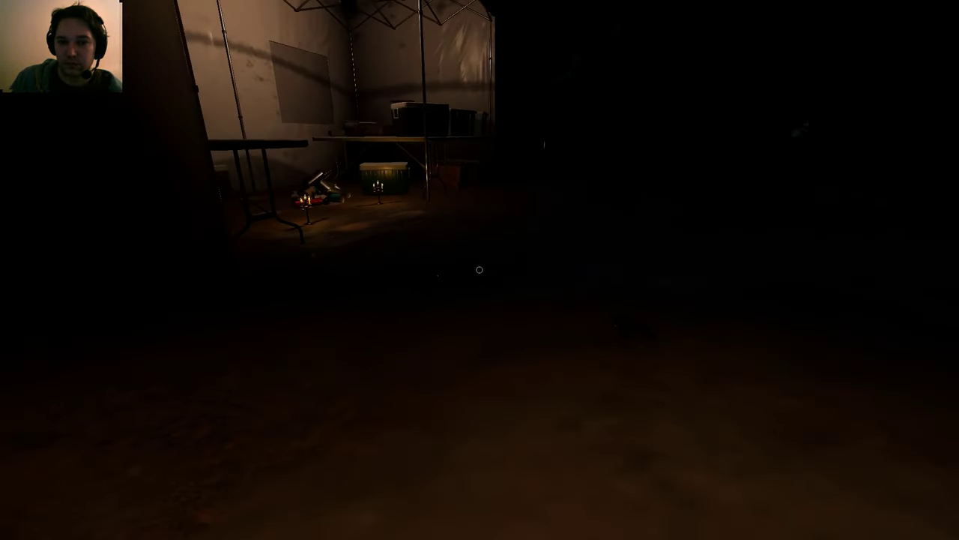
key(q)
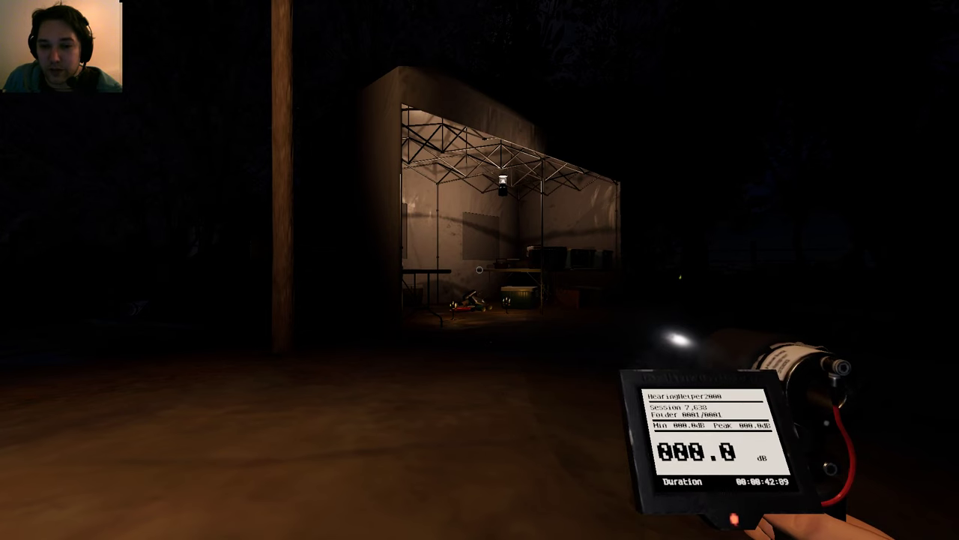
key(w)
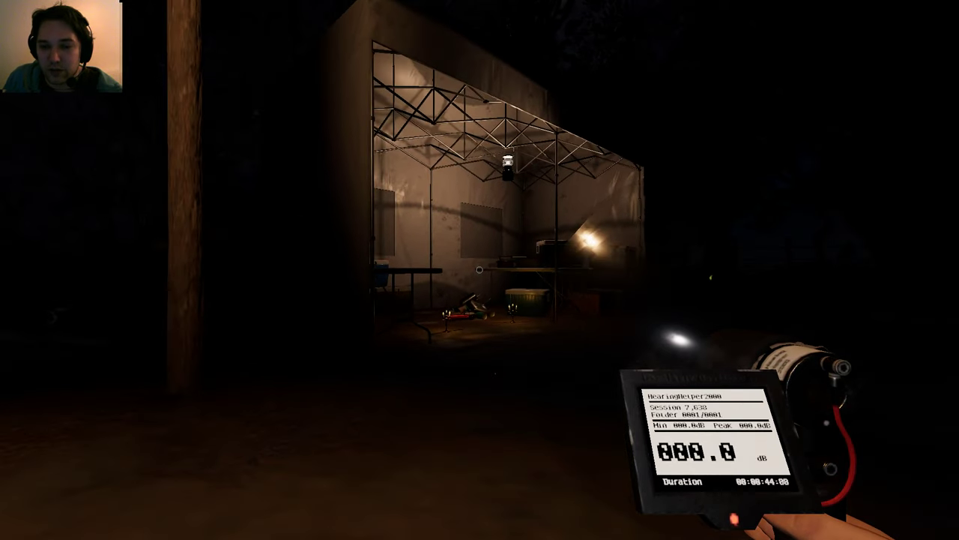
key(w)
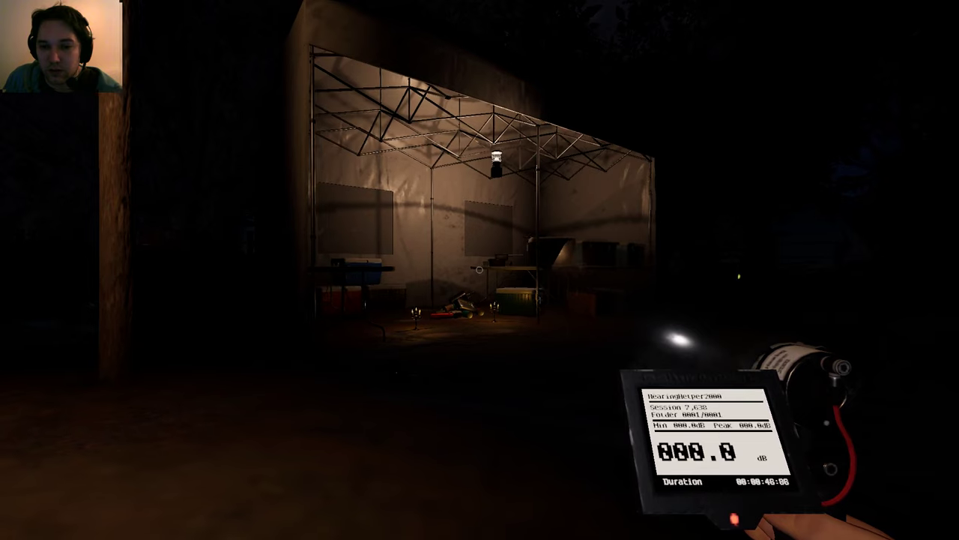
key(s)
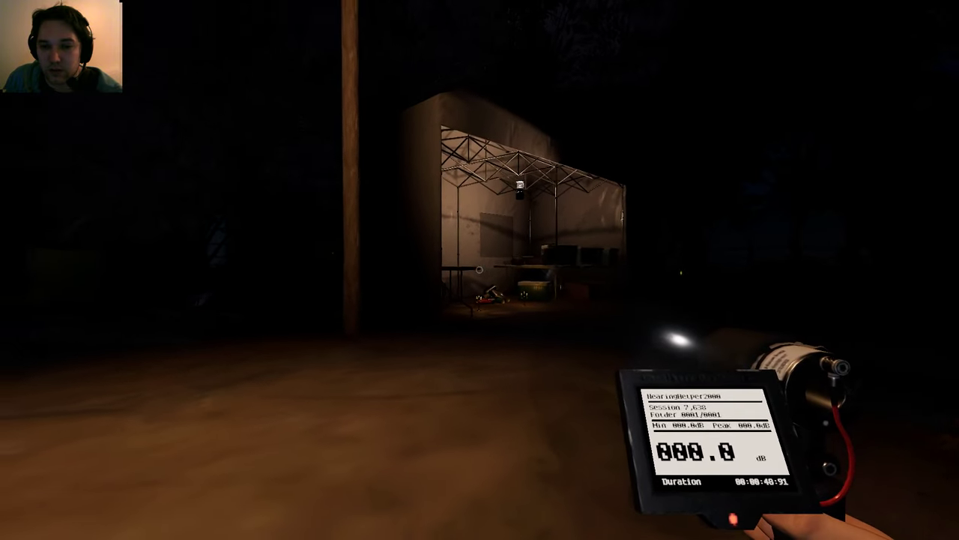
key(w)
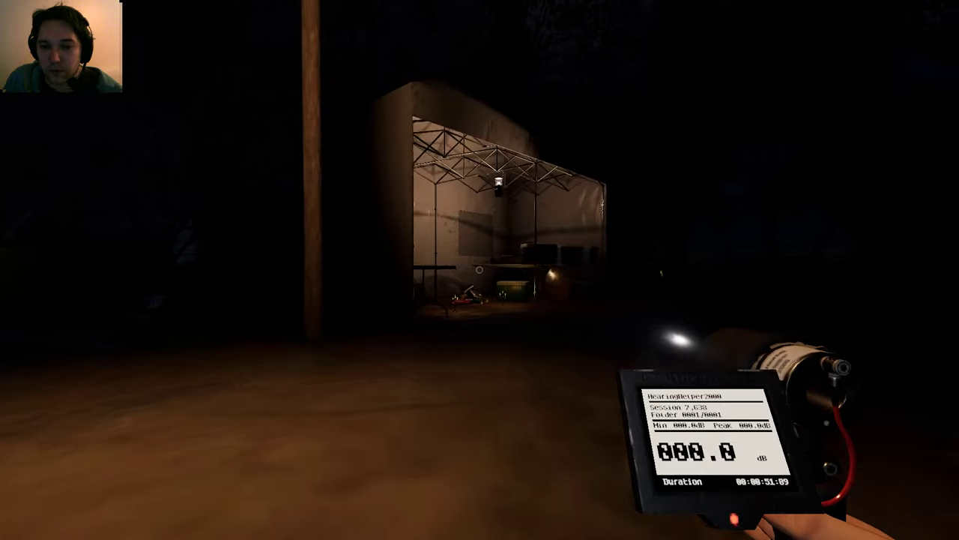
key(w)
scroll(480, 270, down, 1)
scroll(480, 269, down, 1)
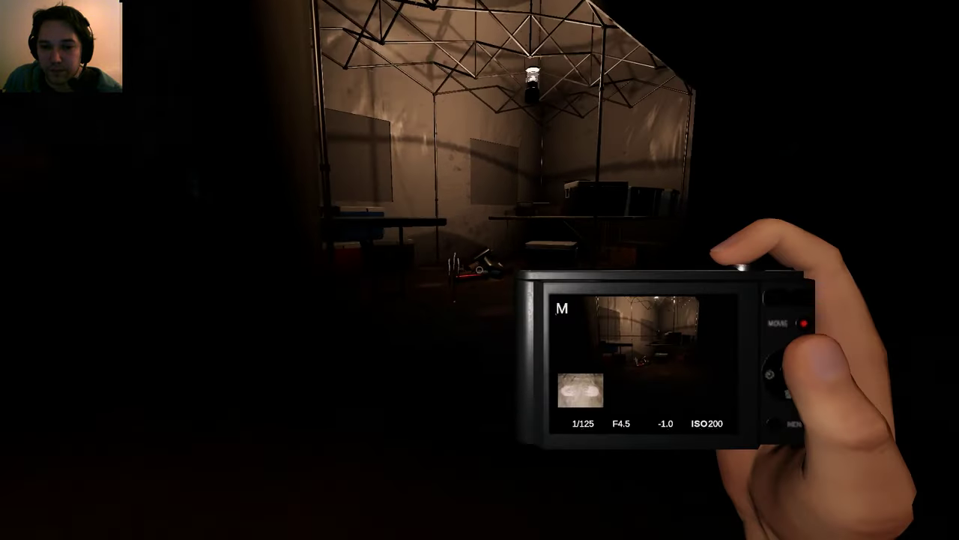
key(w)
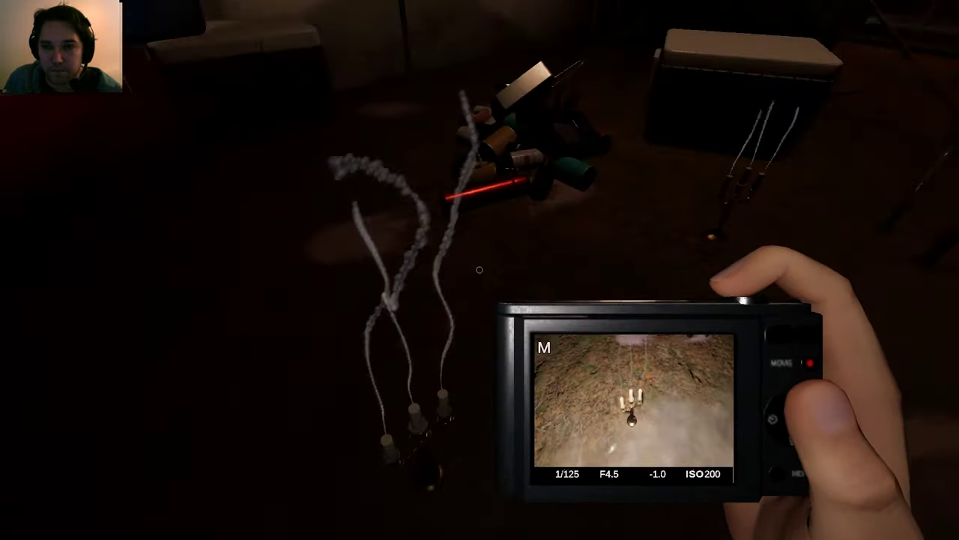
scroll(479, 270, down, 1)
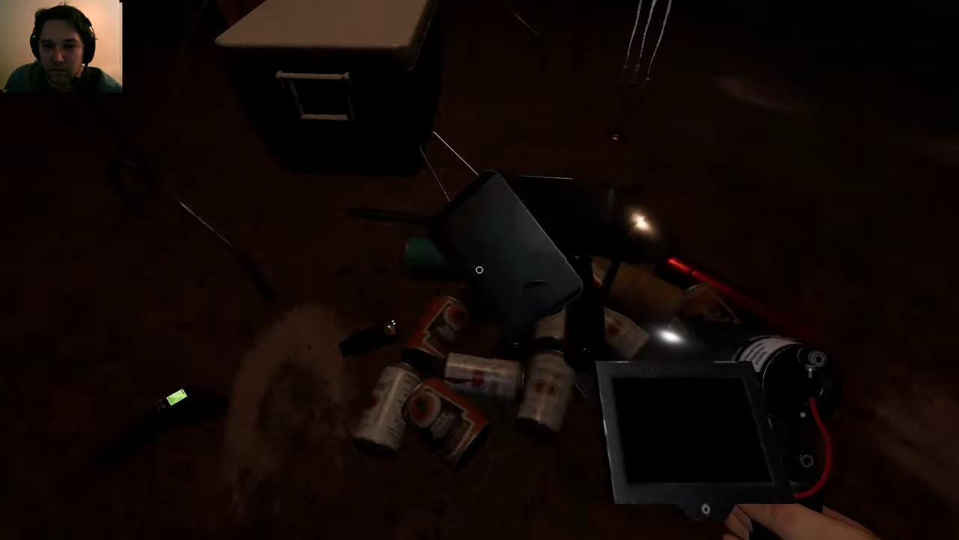
scroll(480, 269, down, 1)
scroll(478, 269, down, 1)
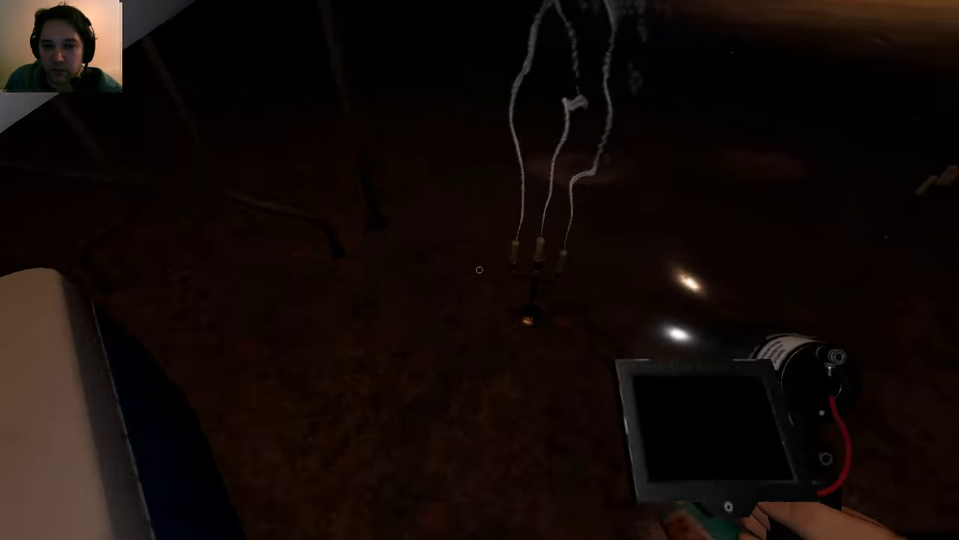
scroll(479, 269, down, 1)
scroll(479, 270, down, 1)
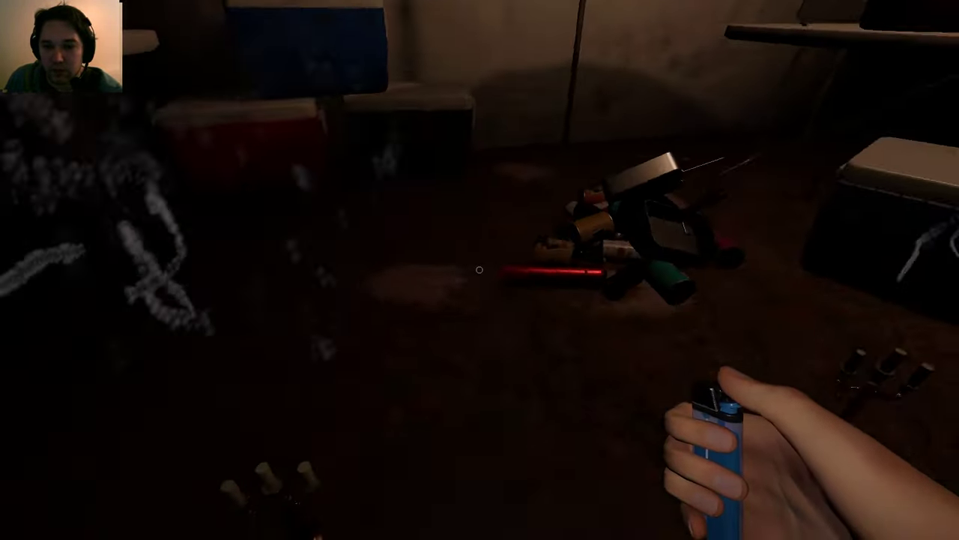
Step: Light the second candelabra's candles and browse the journal's Photos pages
right_click(479, 269)
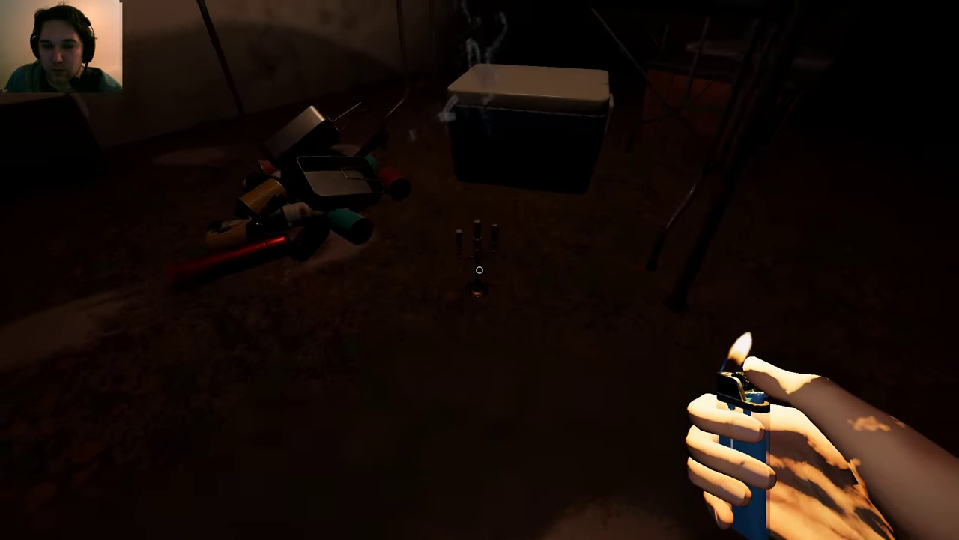
click(479, 269)
scroll(478, 269, down, 1)
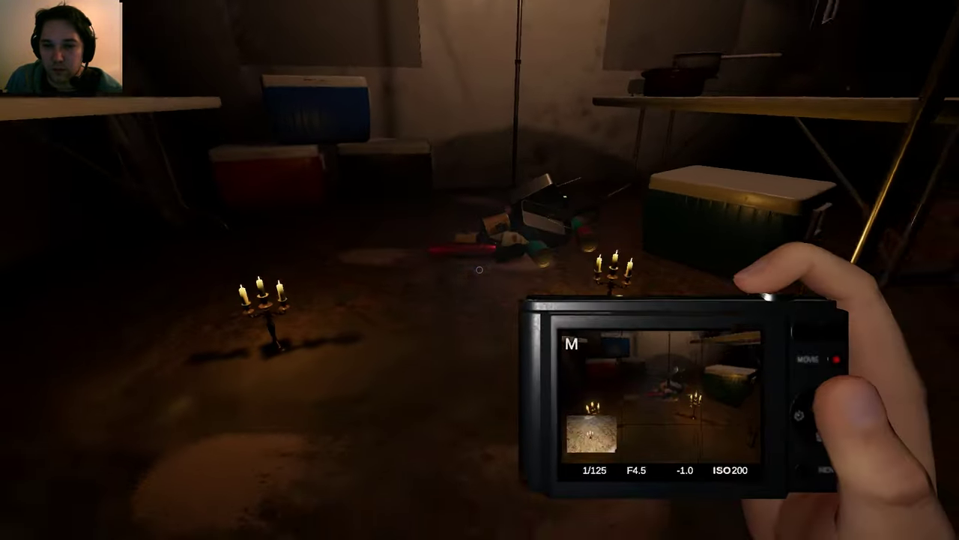
scroll(479, 270, down, 1)
key(j)
click(430, 35)
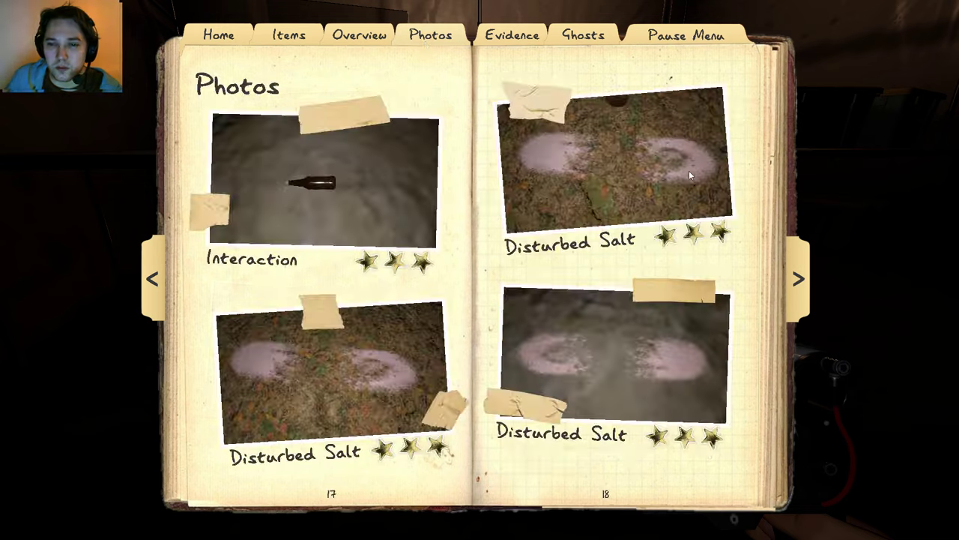
click(799, 276)
Step: Walk up to the tent's cooler and cans, then back out onto open ground
key(j)
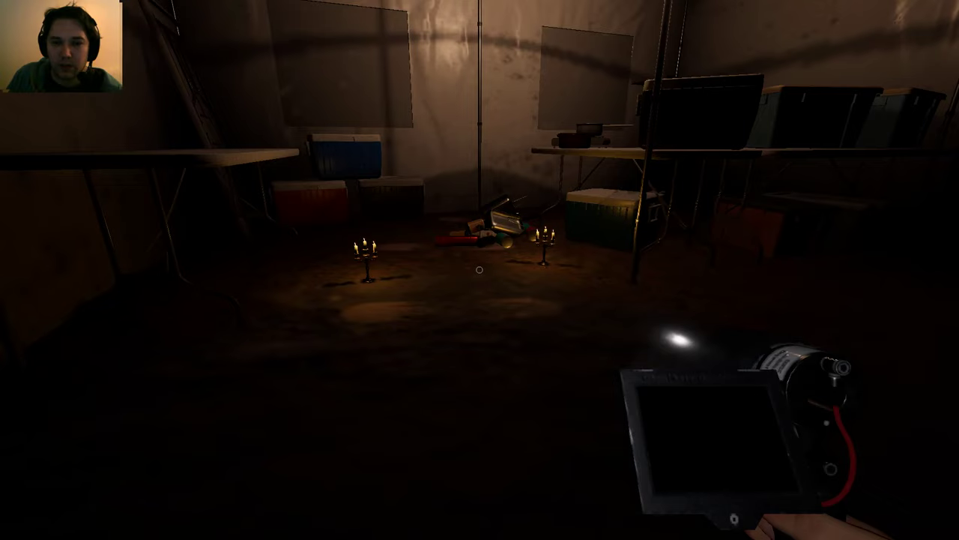
scroll(479, 269, down, 1)
scroll(479, 270, up, 1)
scroll(479, 269, down, 1)
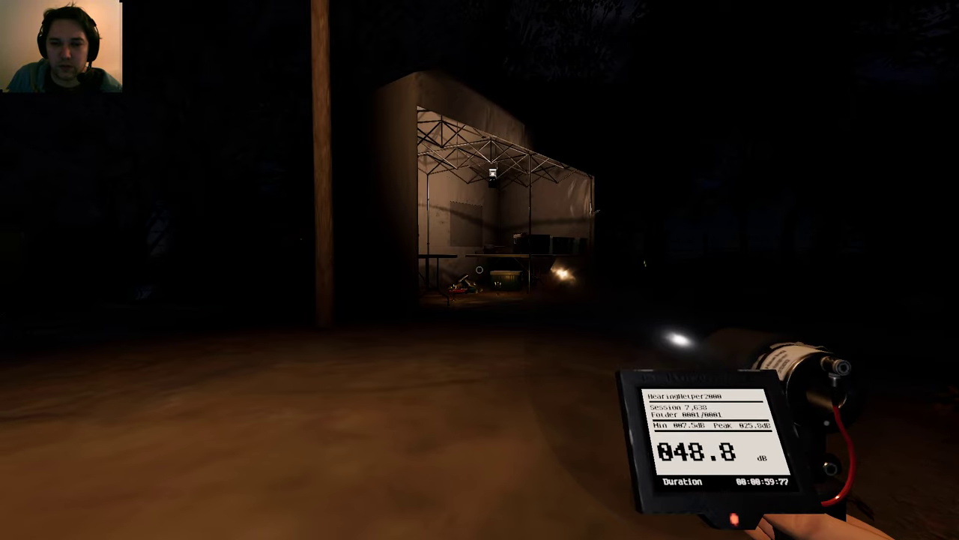
key(w)
scroll(479, 270, down, 1)
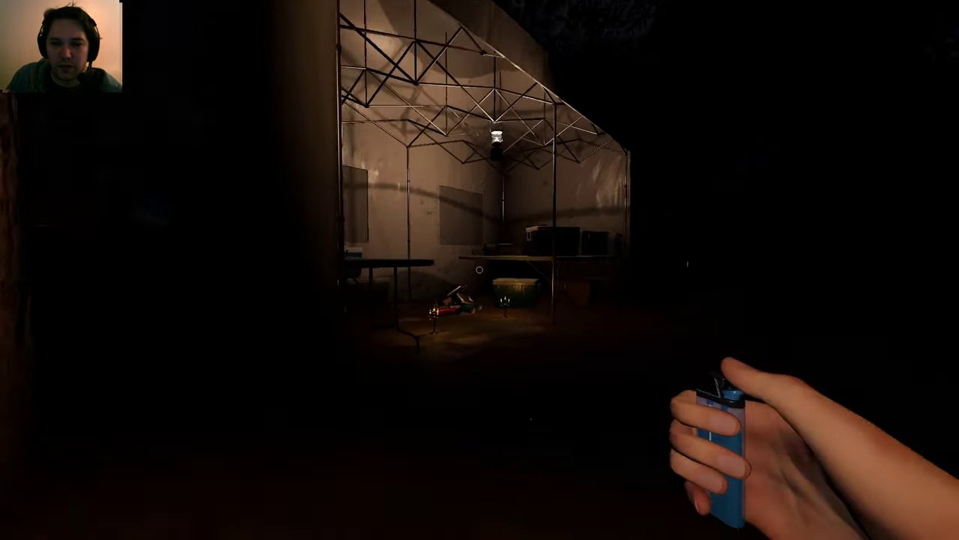
key(w)
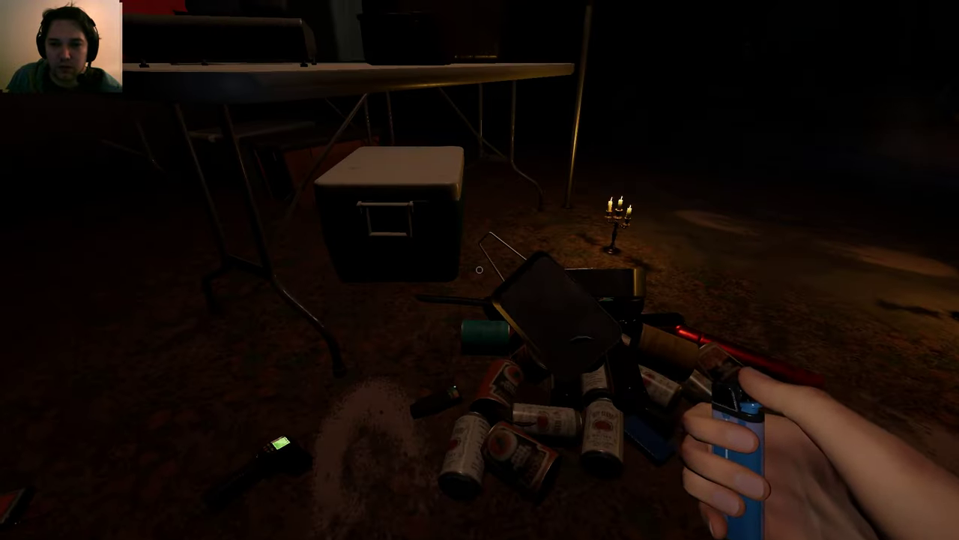
key(w)
key(w)
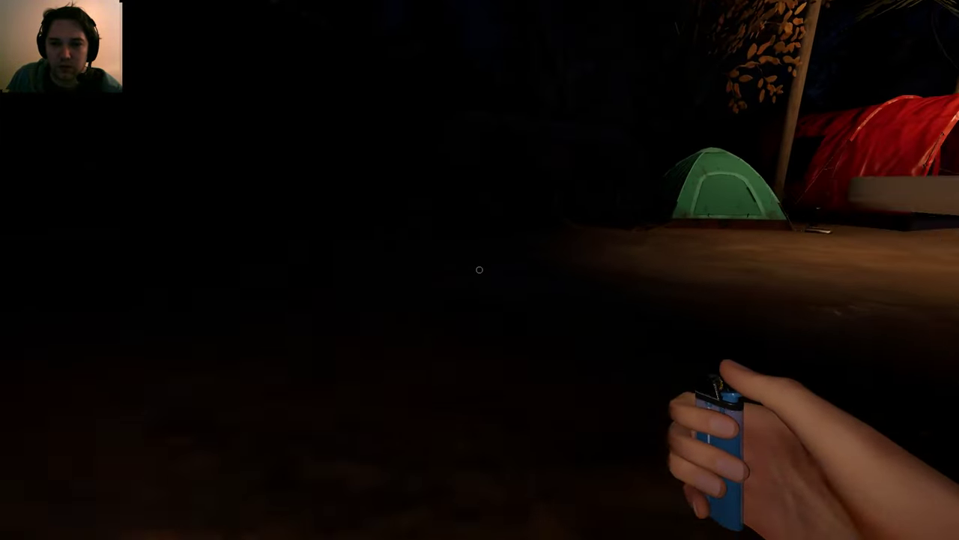
scroll(479, 270, down, 1)
key(s)
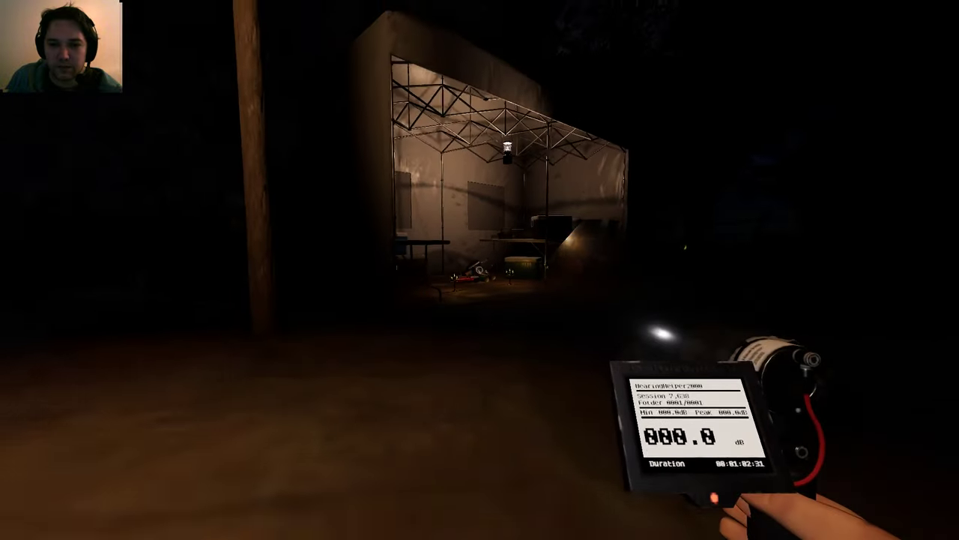
key(s)
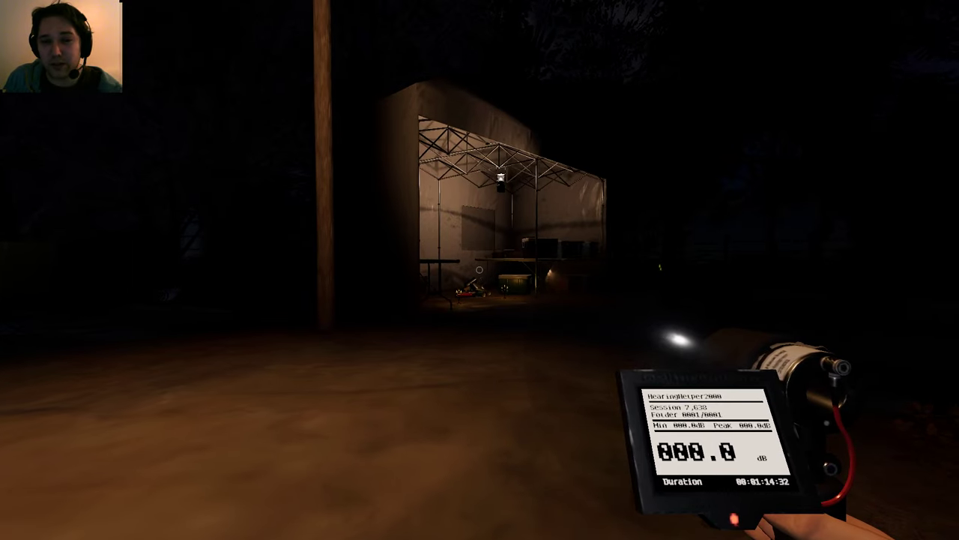
scroll(478, 269, down, 1)
Step: Photograph the smoking candelabra and review the four Interaction photos in the journal
key(w)
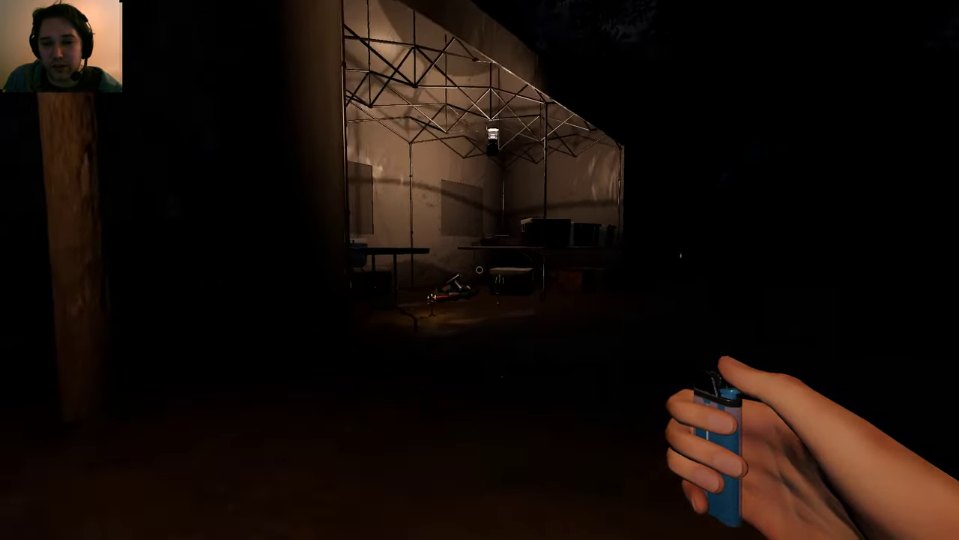
scroll(479, 269, down, 1)
key(w)
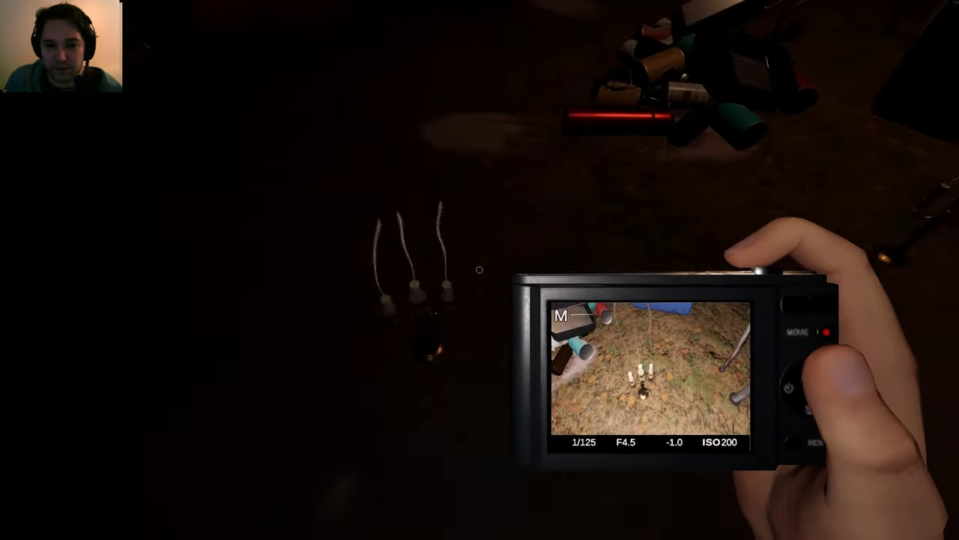
click(479, 269)
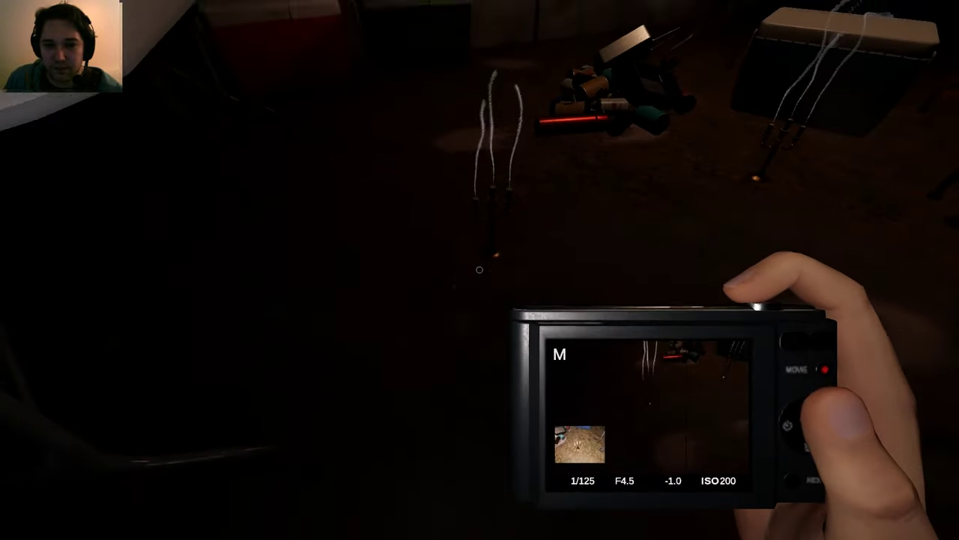
key(s)
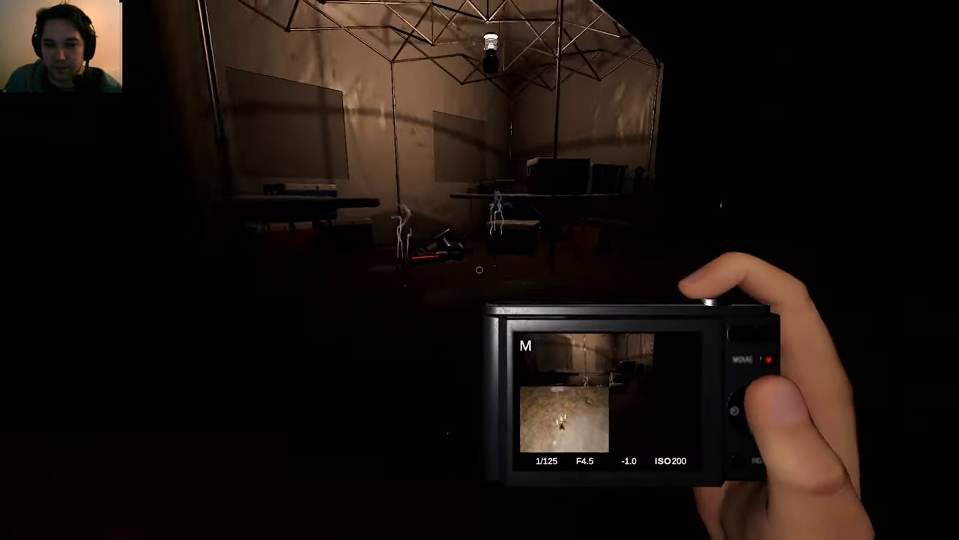
key(j)
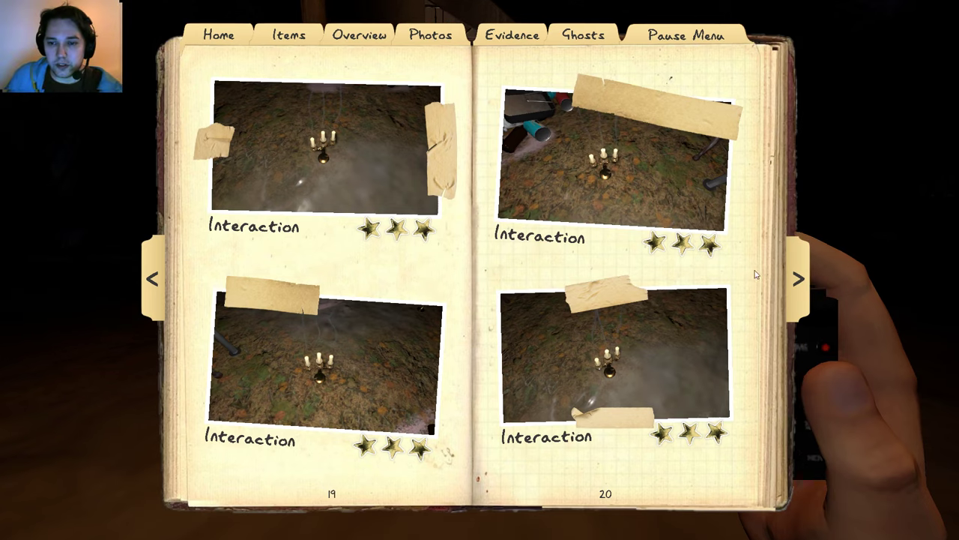
click(797, 281)
Step: Relight the candelabra with the lighter
key(j)
key(q)
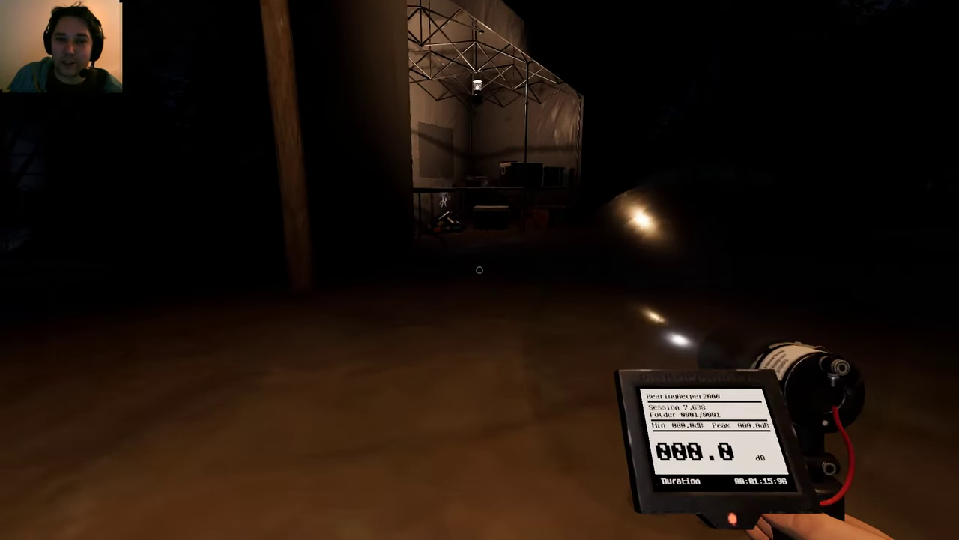
key(q)
key(w)
right_click(479, 269)
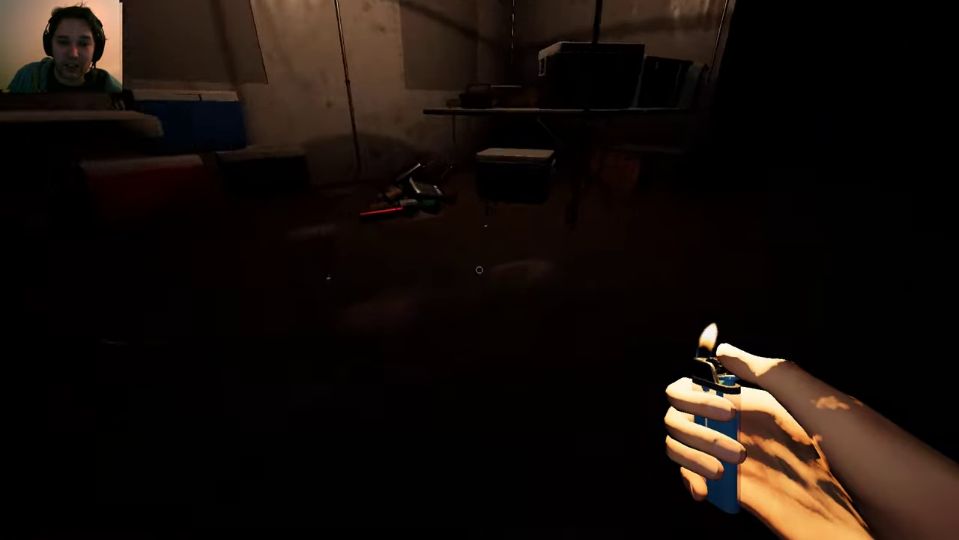
click(479, 269)
right_click(480, 269)
Step: Photograph the candelabra smoking after it goes out
key(q)
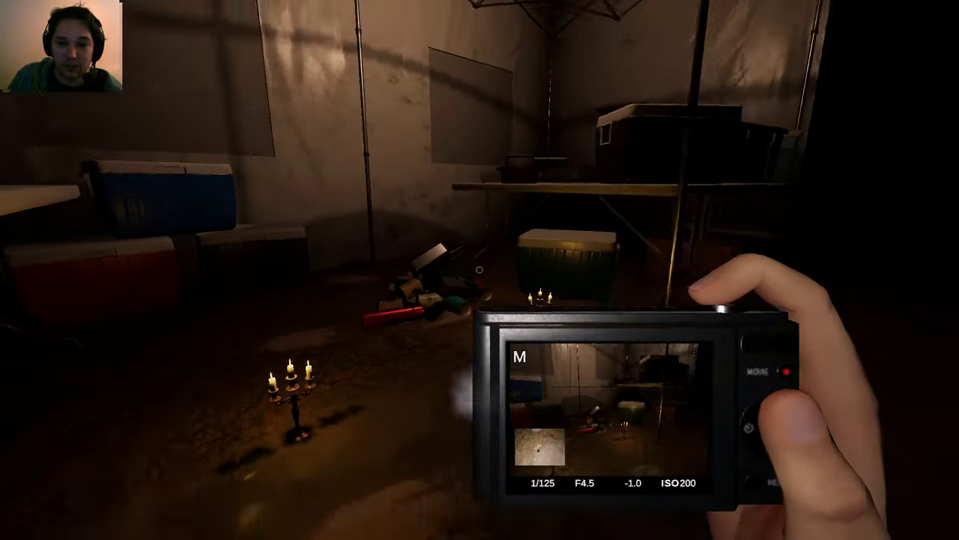
key(s)
key(s)
key(q)
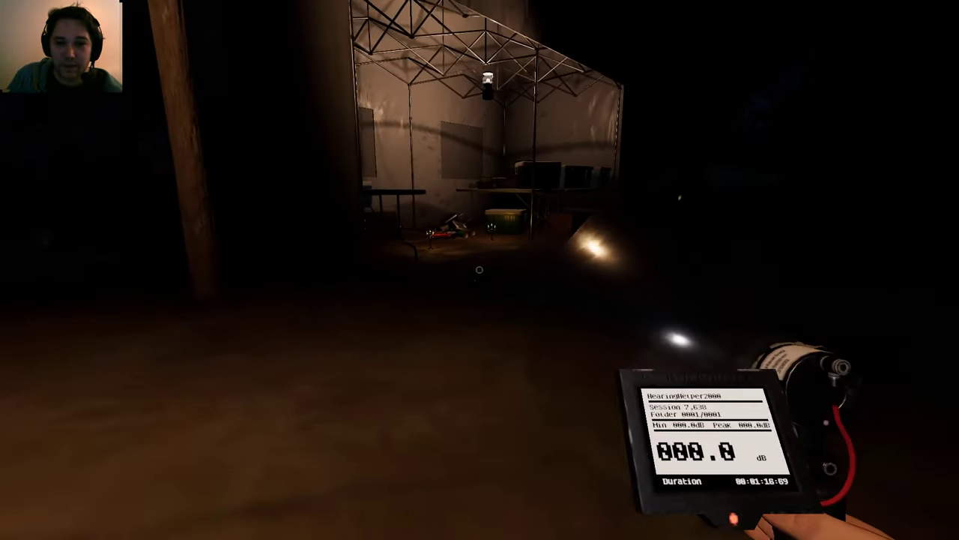
key(q)
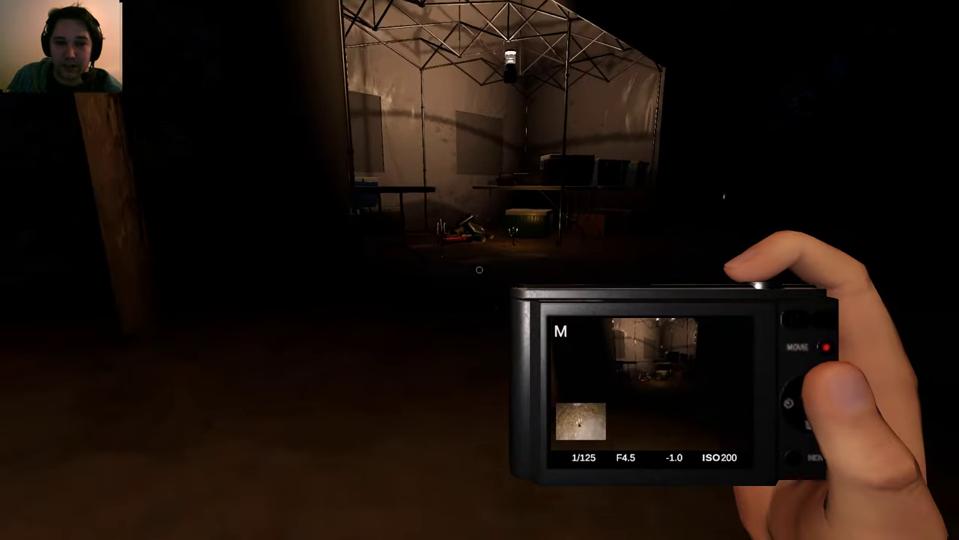
key(w)
key(w)
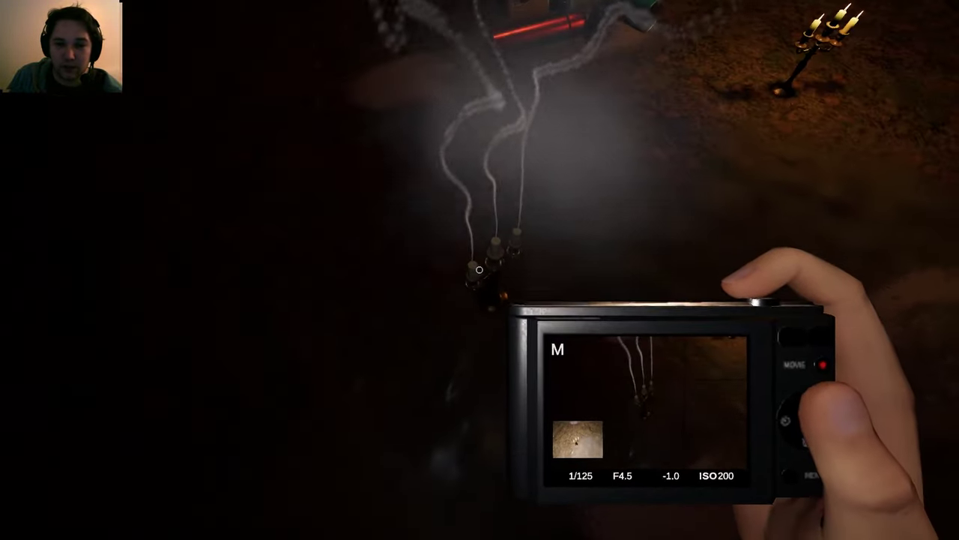
key(q)
key(j)
key(j)
key(s)
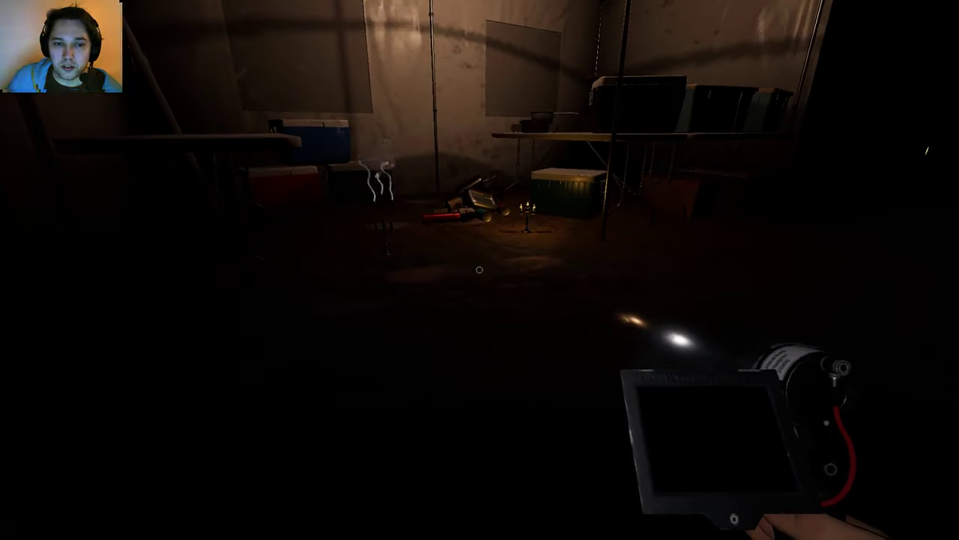
key(q)
key(q)
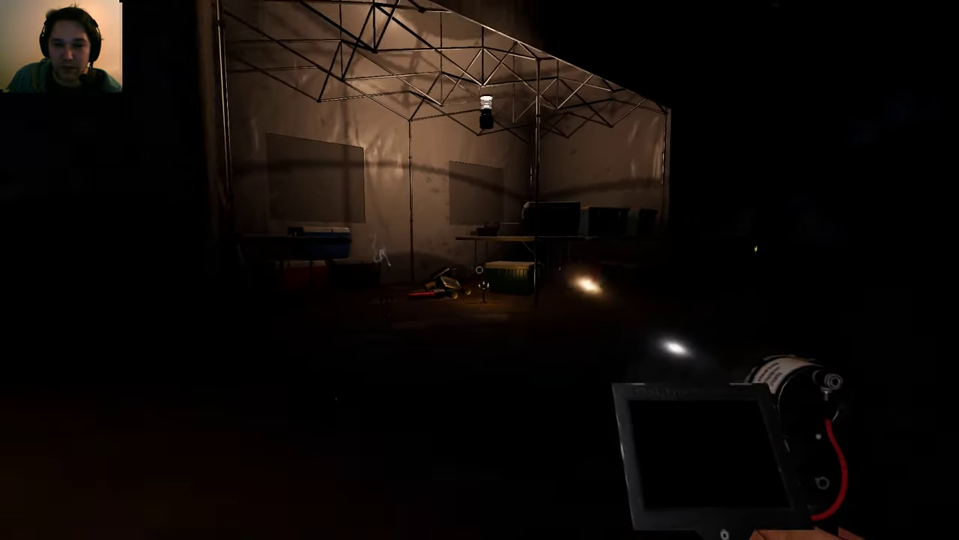
Step: Turn on the sound meter, back away, then re-enter the tent holding the lighter
right_click(480, 270)
key(s)
key(s)
key(a)
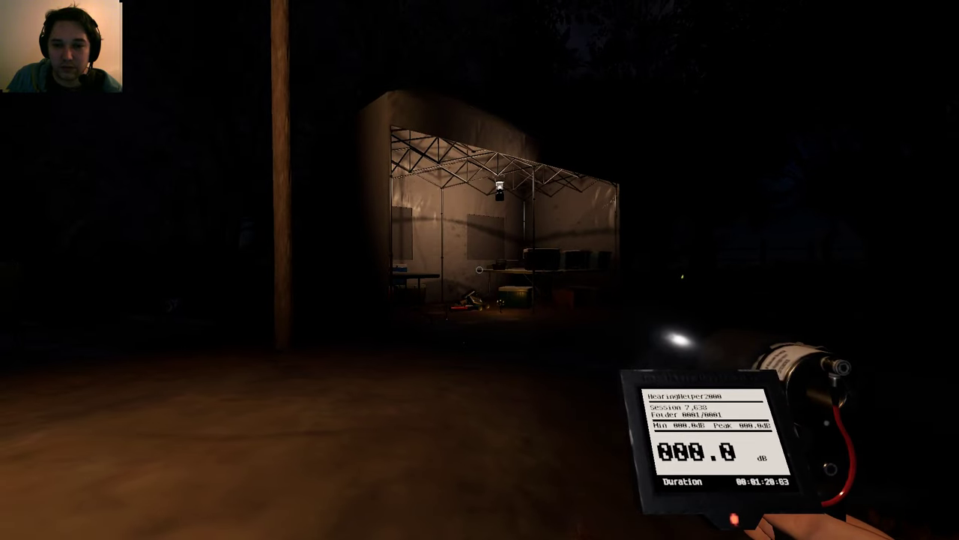
key(w)
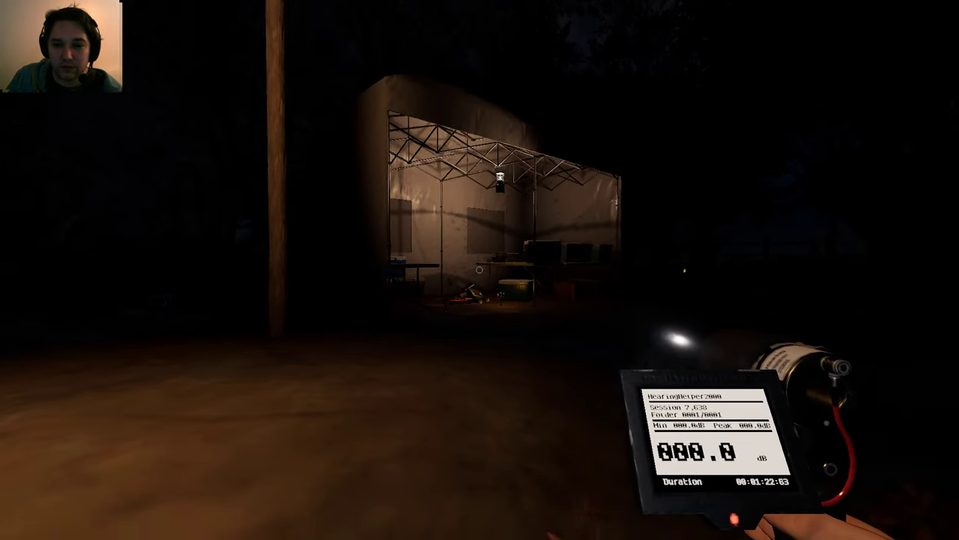
key(q)
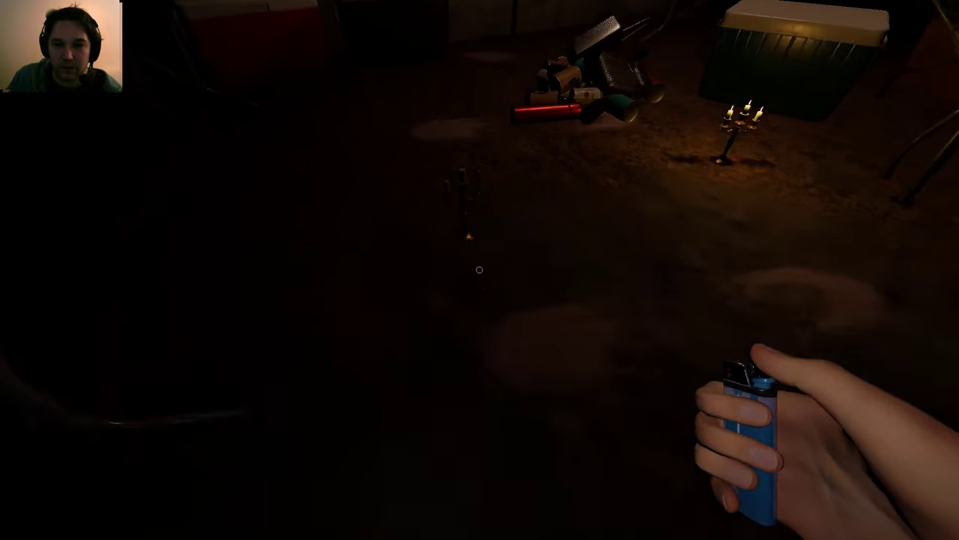
Step: Photograph the smoking blown-out candles with the photo camera
key(q)
key(q)
key(s)
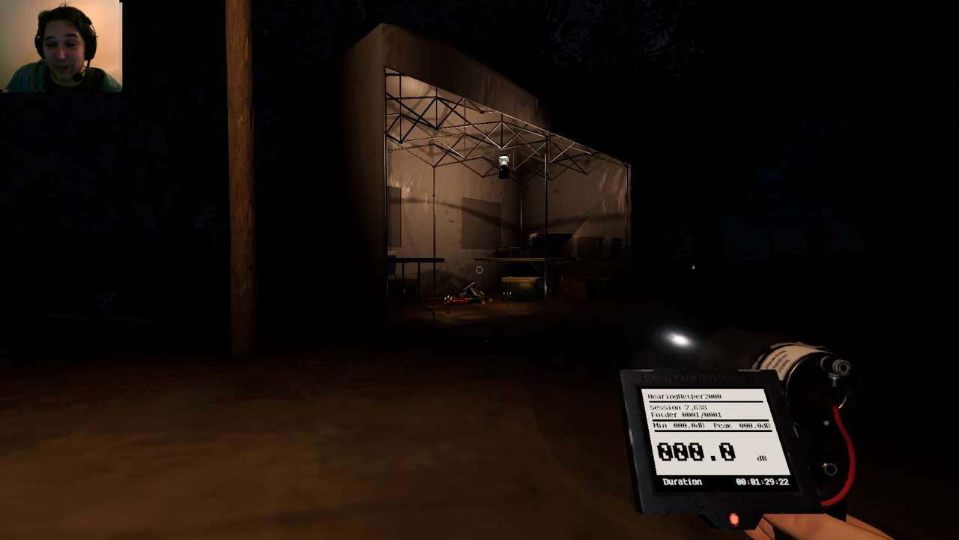
key(w)
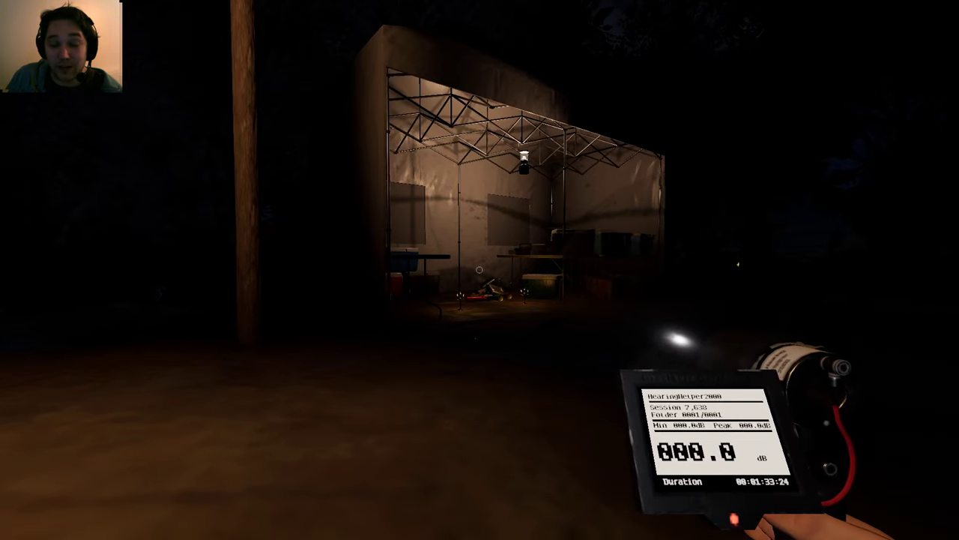
key(w)
key(q)
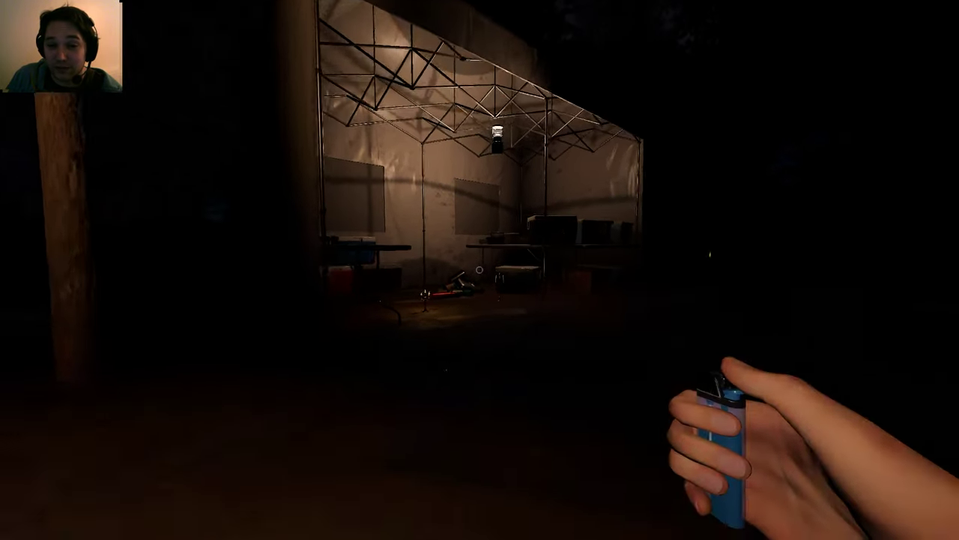
key(q)
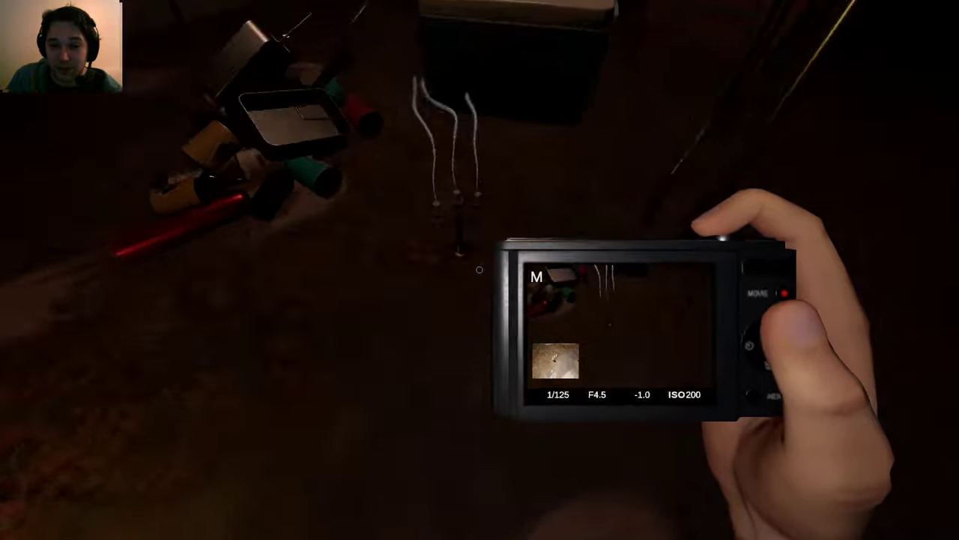
click(479, 269)
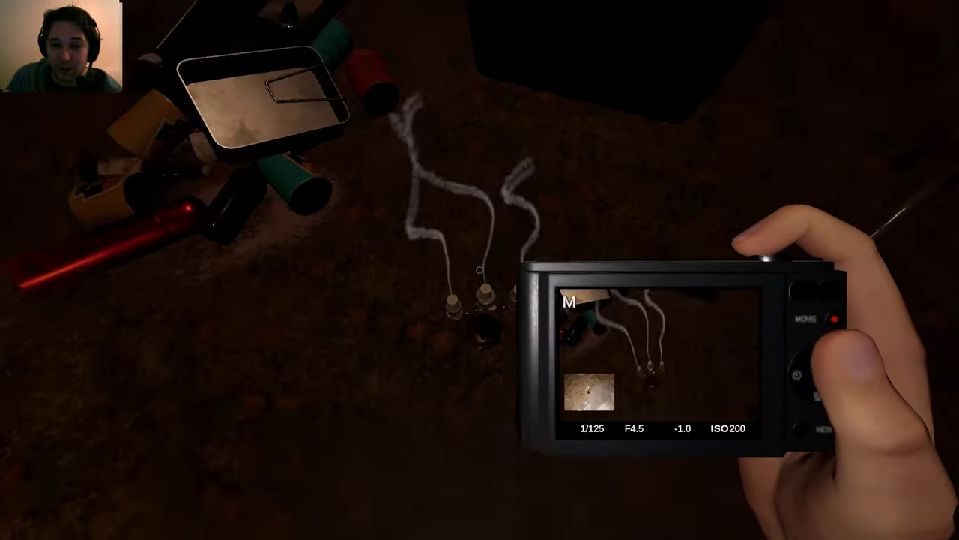
Step: Put the camera away and bring up the journal's Evidence page
key(q)
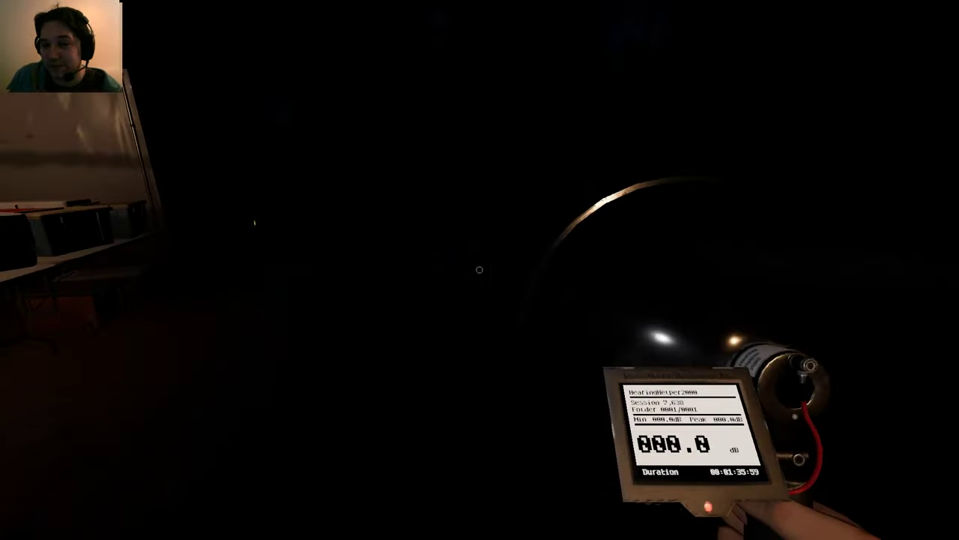
key(q)
key(j)
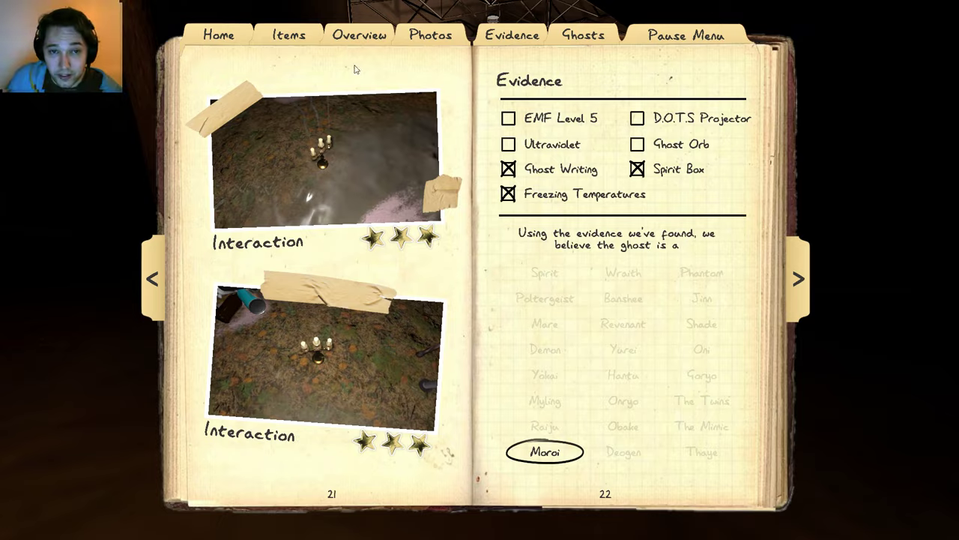
Step: Close the journal and drop the video camera on the floor
click(359, 38)
key(j)
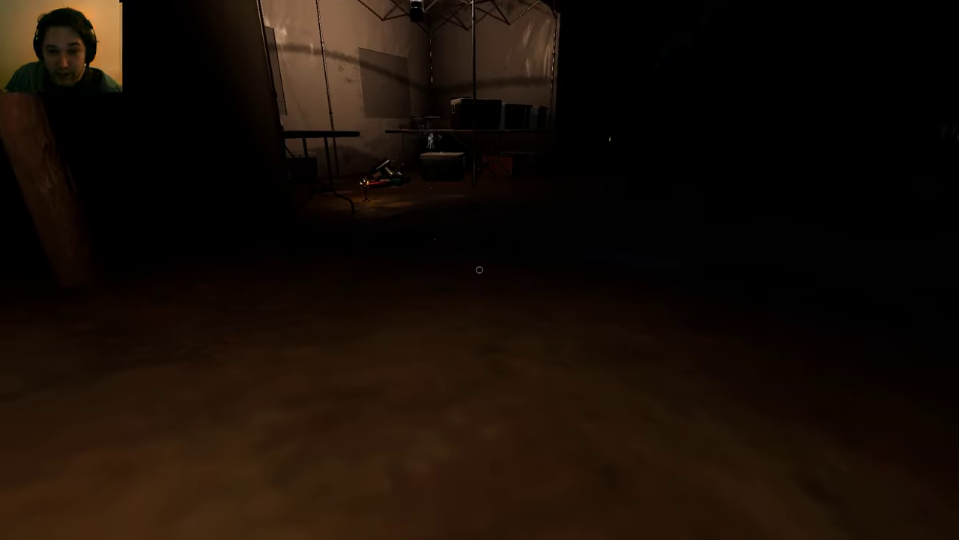
key(q)
key(q)
key(q)
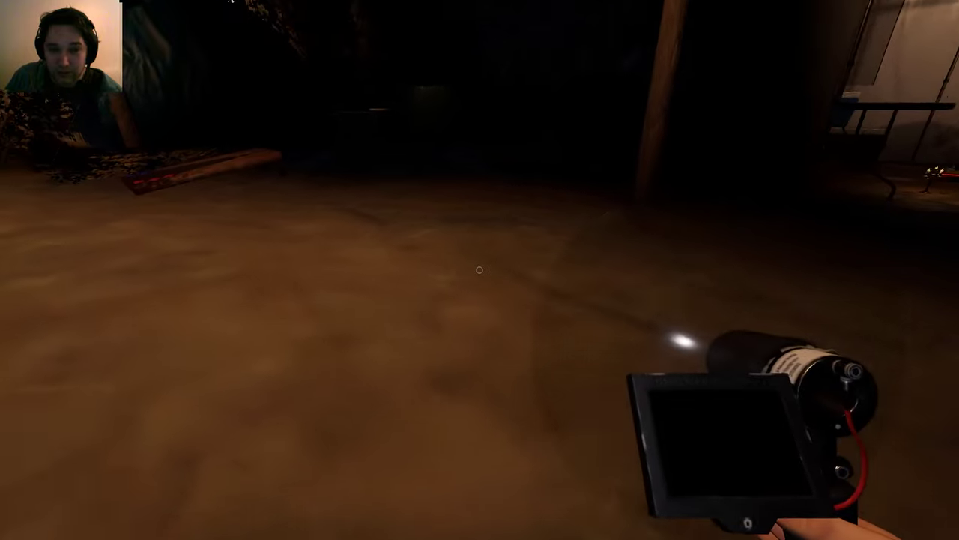
key(g)
key(q)
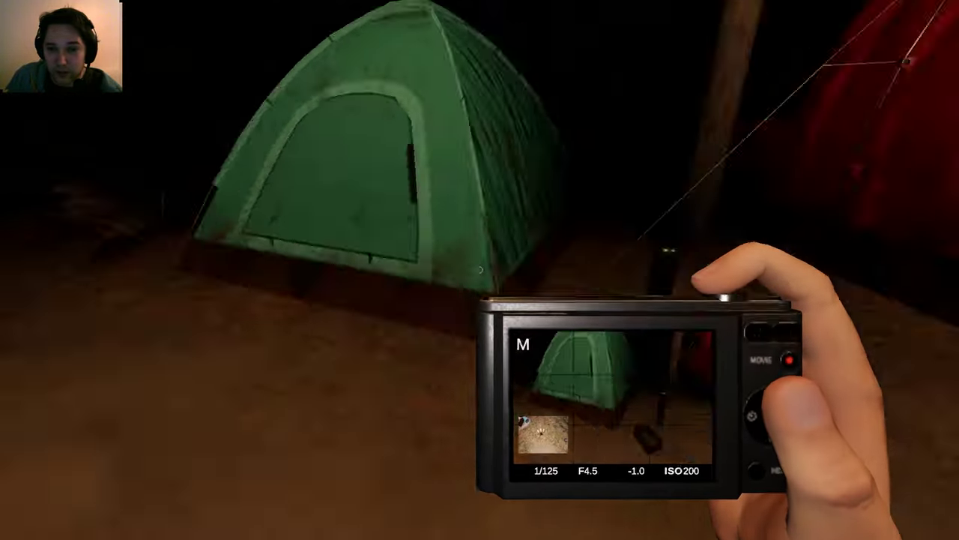
Step: Search the red tent with the lighter and the recording camcorder
key(w)
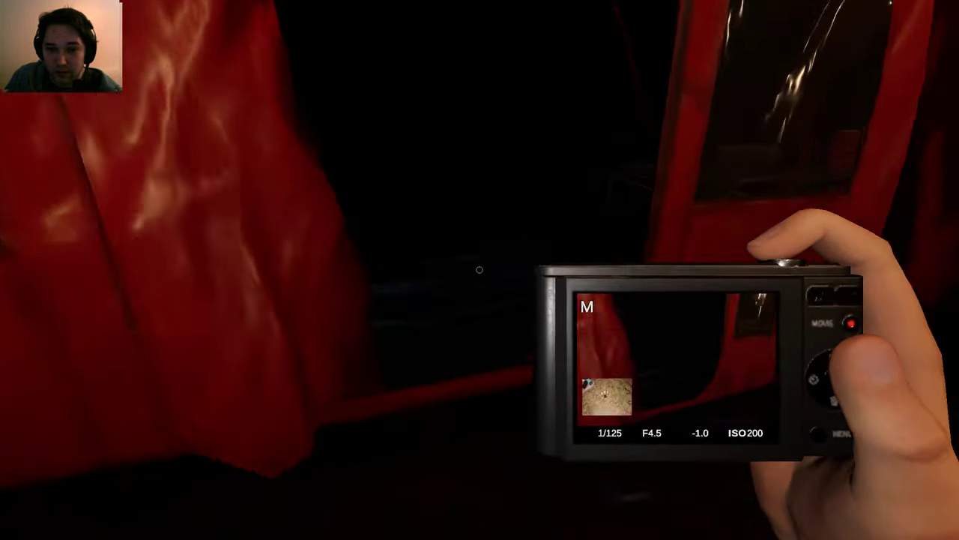
key(q)
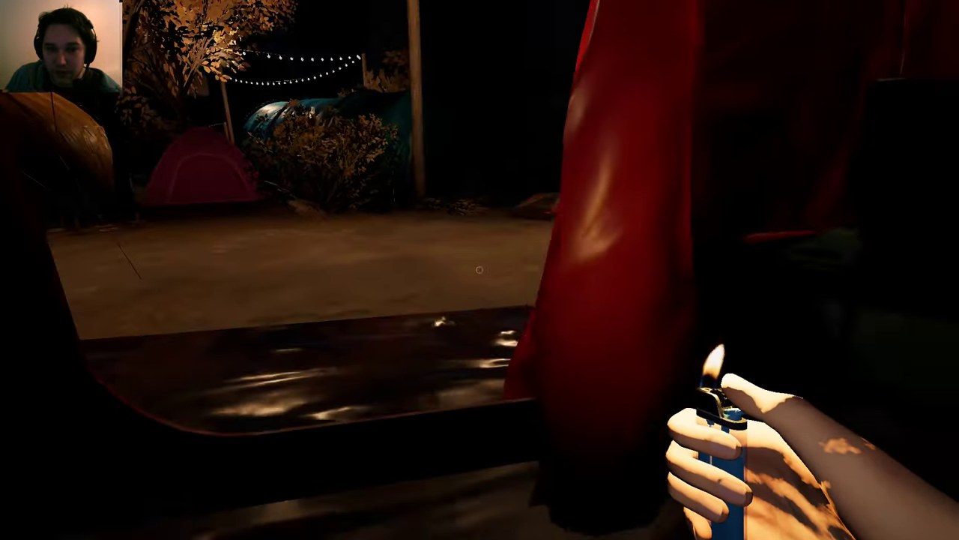
scroll(480, 270, down, 1)
scroll(480, 270, down, 1)
key(w)
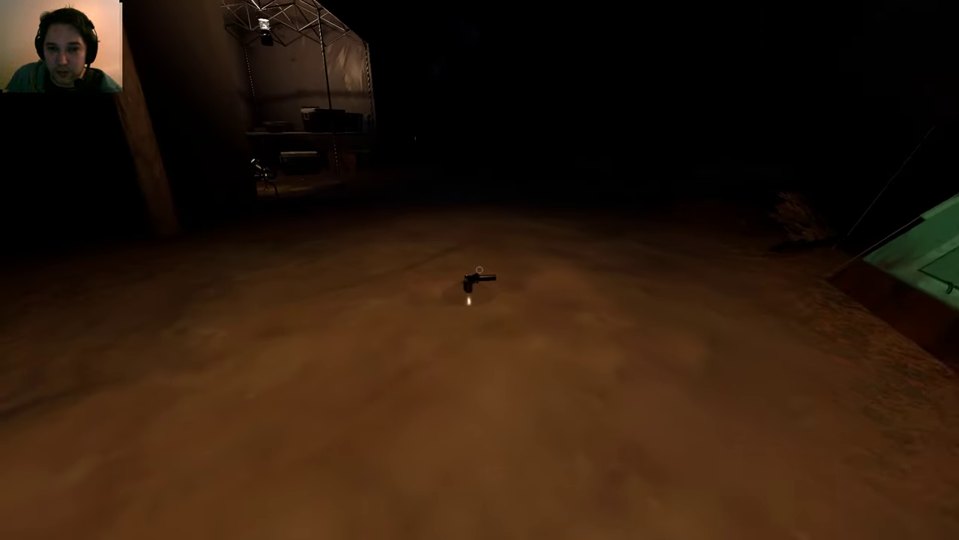
scroll(479, 270, up, 1)
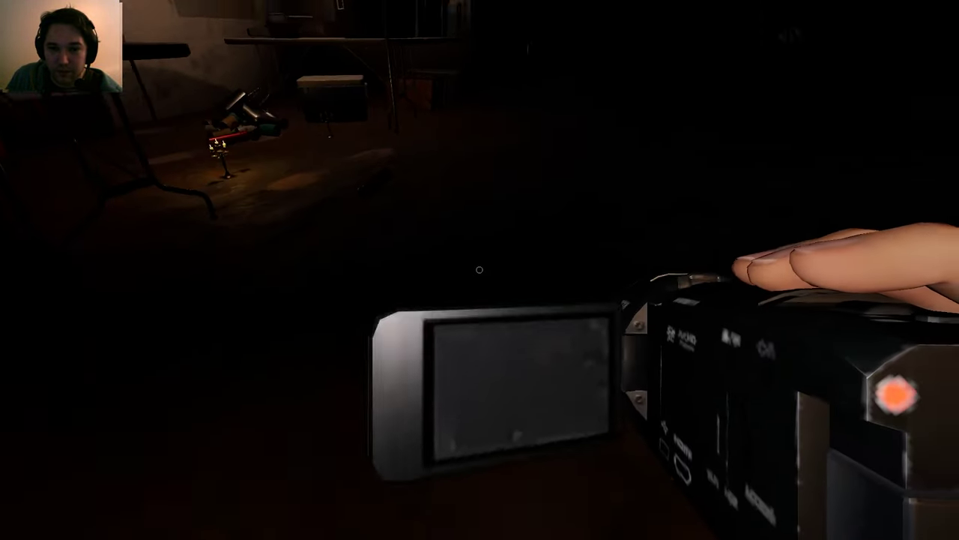
key(w)
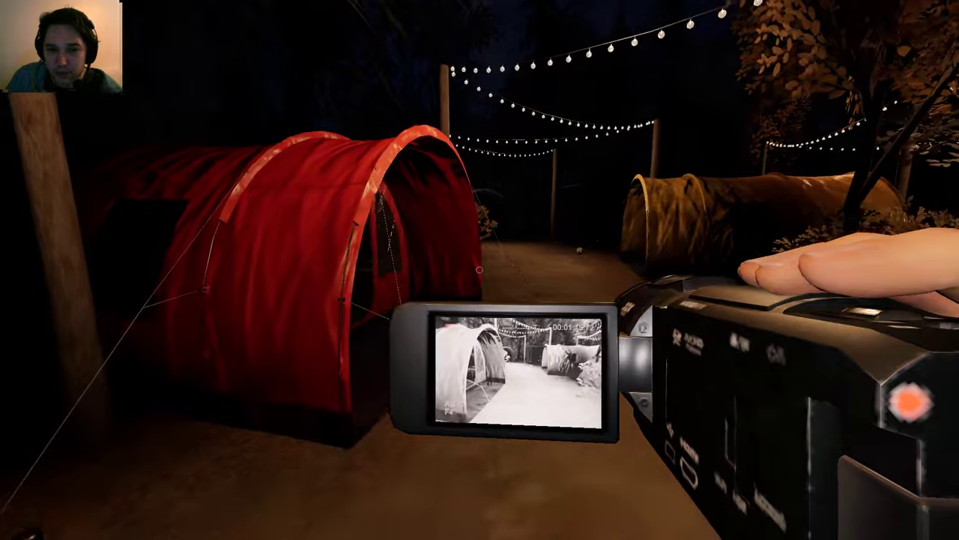
key(w)
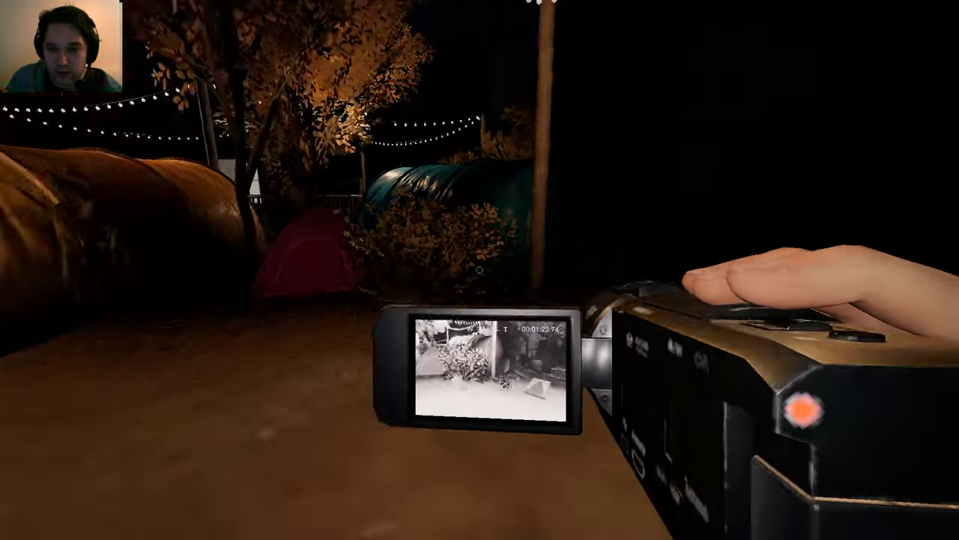
Step: Search the green tent, then move along the tan tent holding the lighter
key(2)
key(w)
key(1)
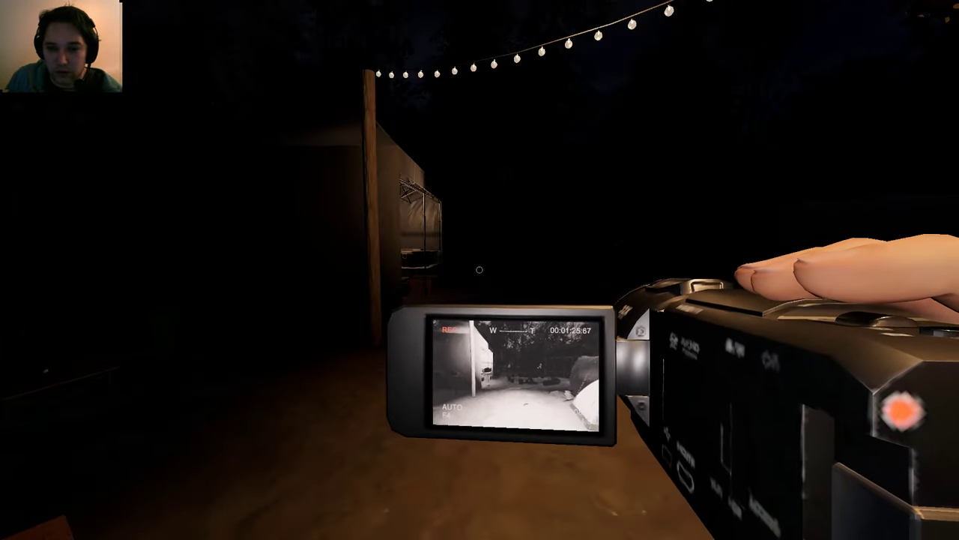
key(2)
key(w)
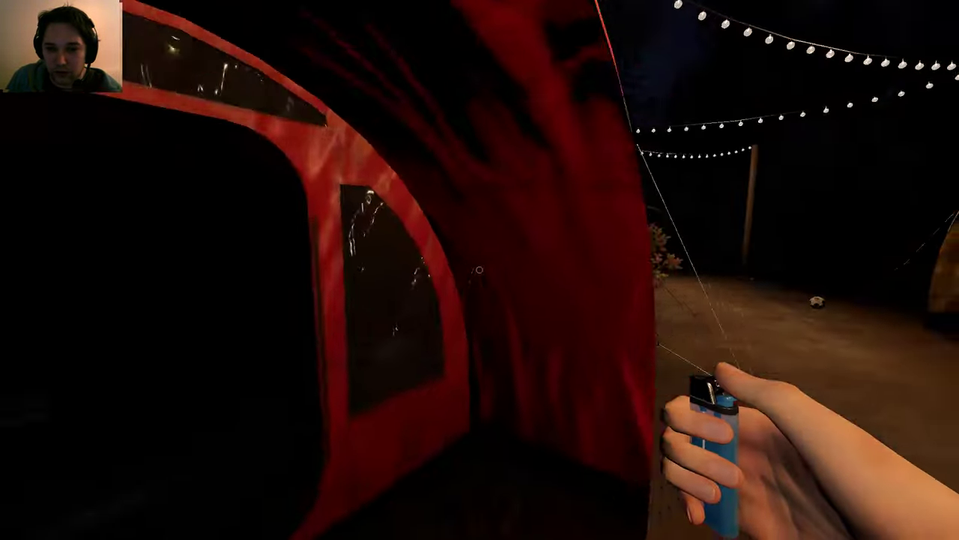
key(1)
key(1)
key(w)
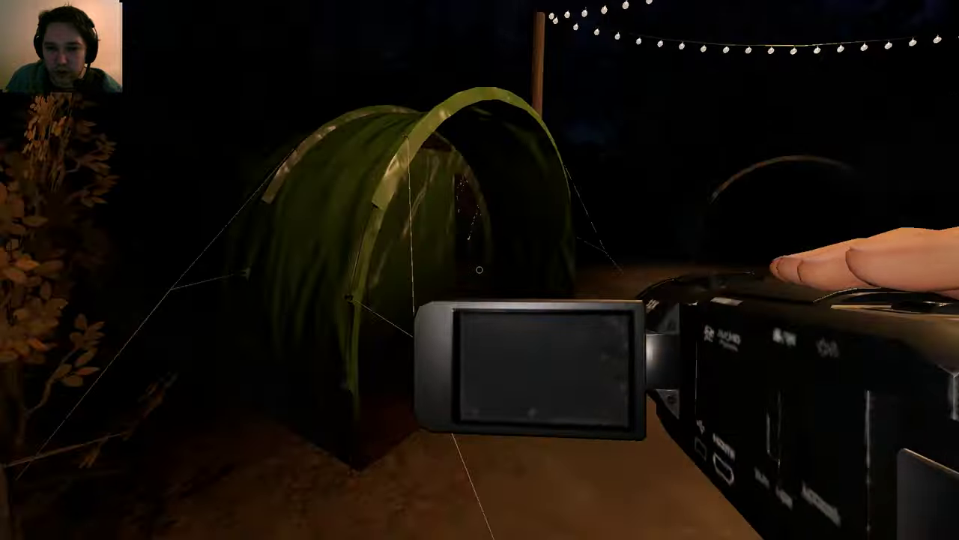
key(w)
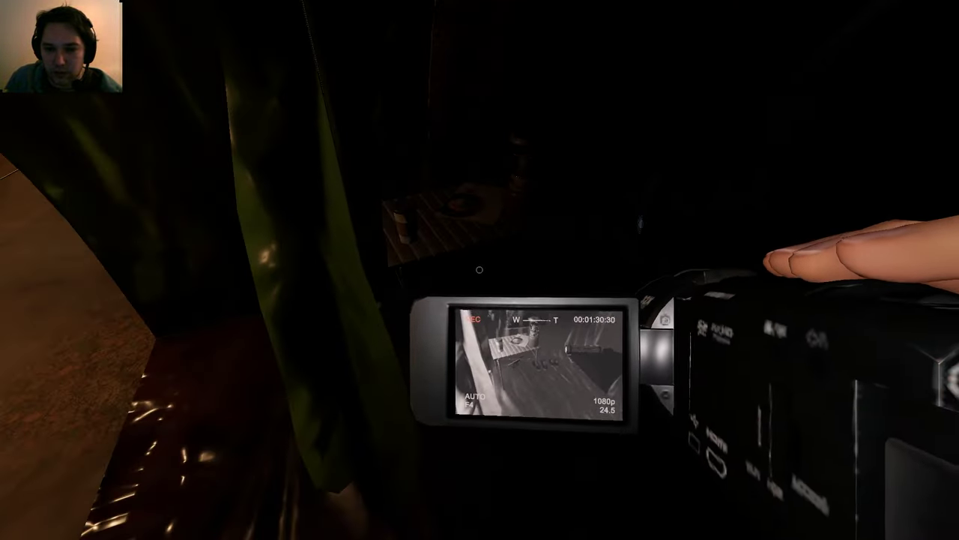
key(2)
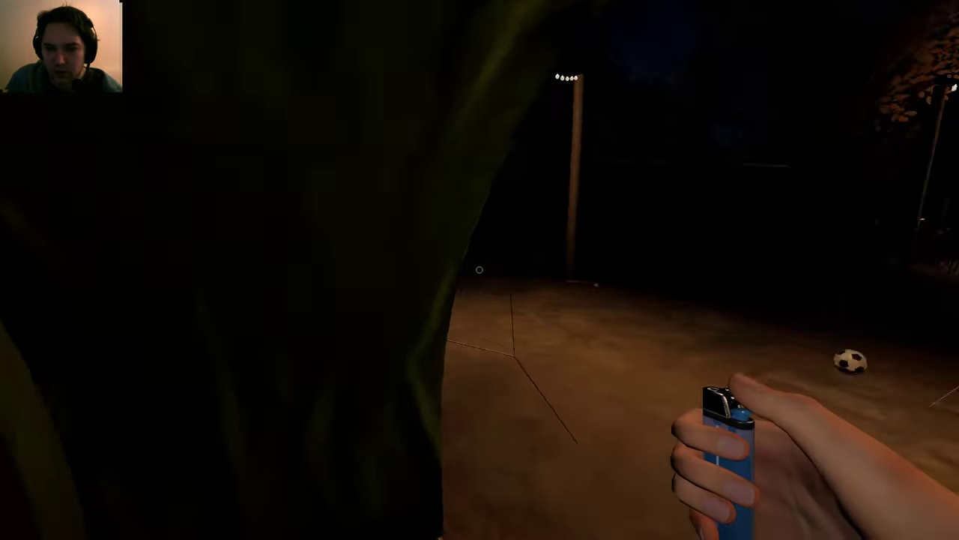
key(w)
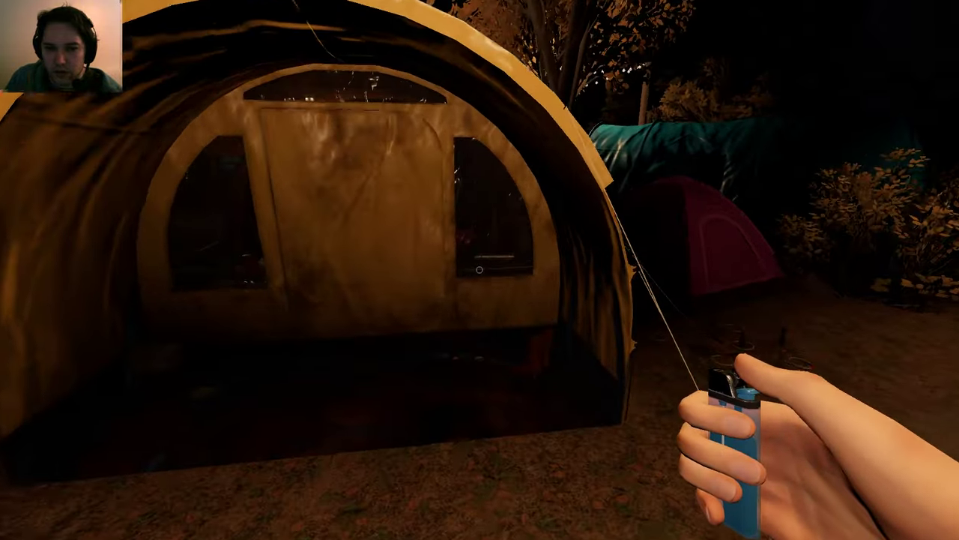
Step: Return to the truck and review the journal's photo and evidence pages
key(w)
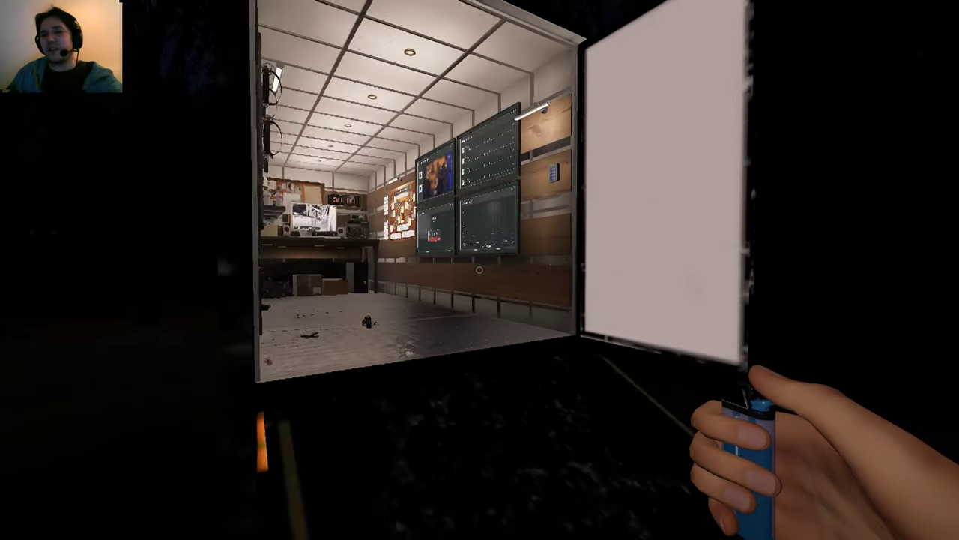
key(w)
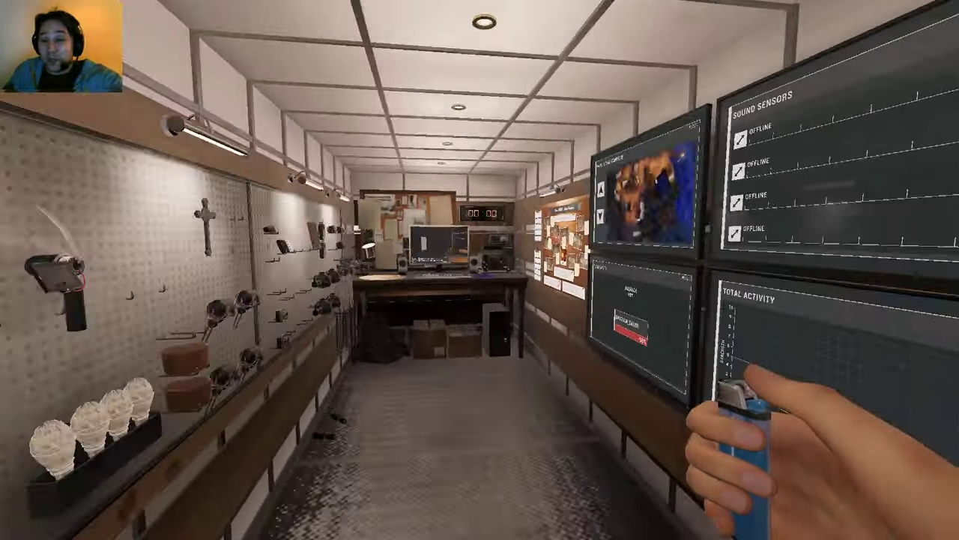
key(w)
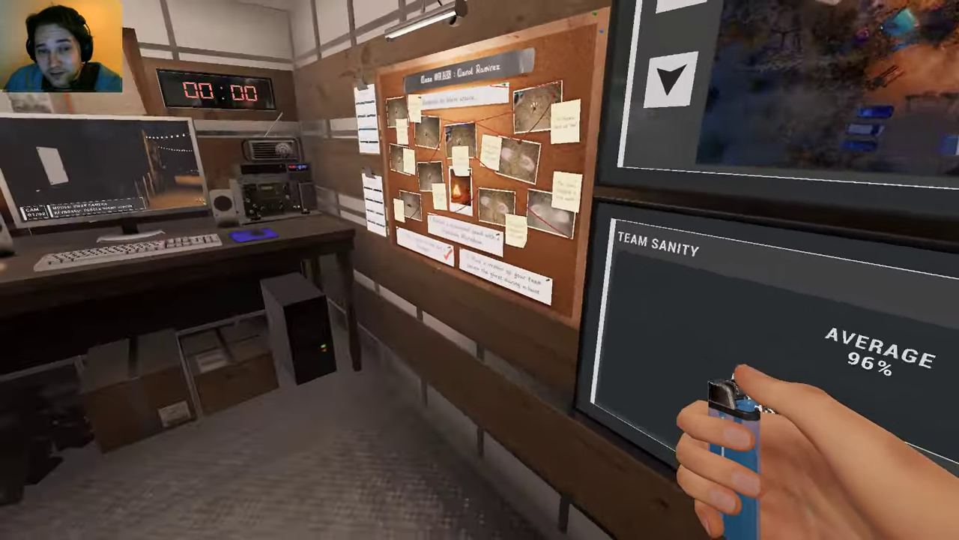
key(s)
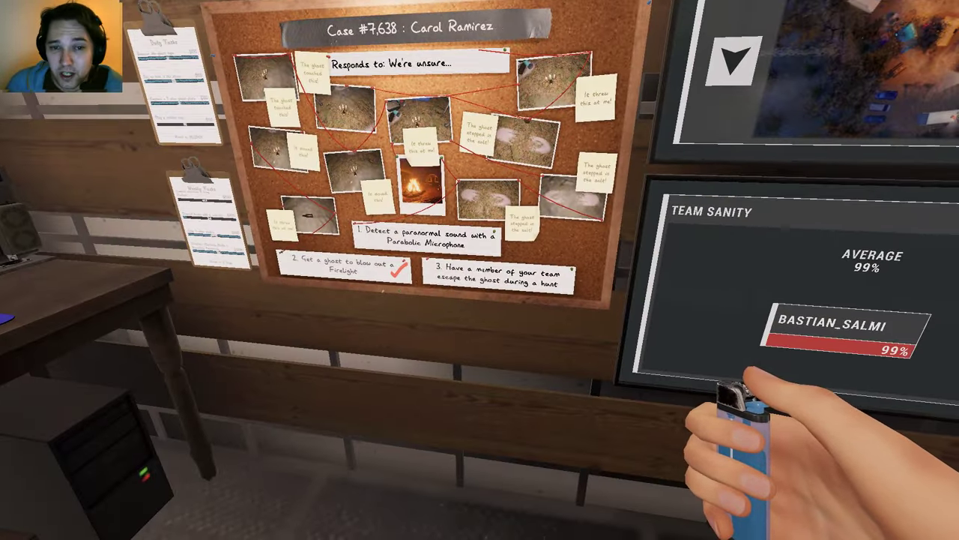
key(j)
key(d)
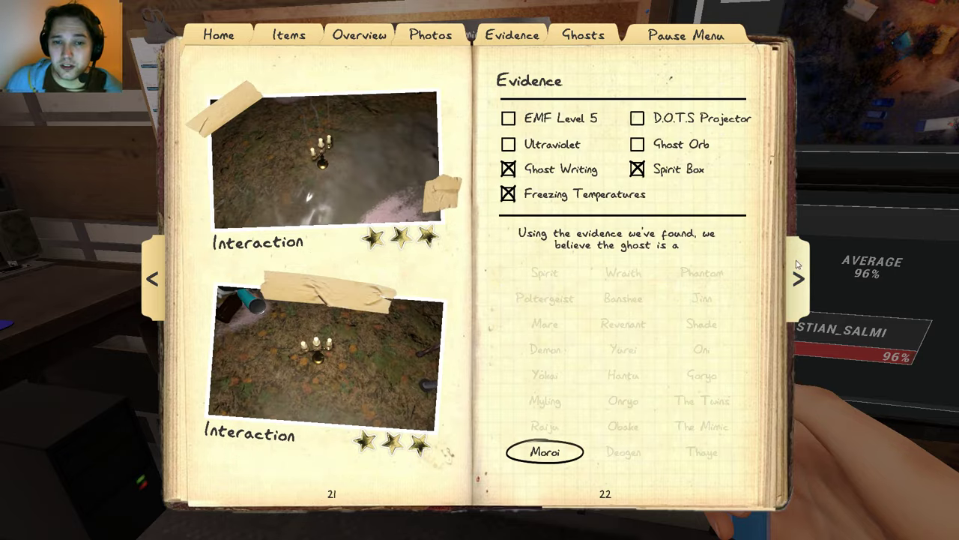
key(j)
key(j)
key(j)
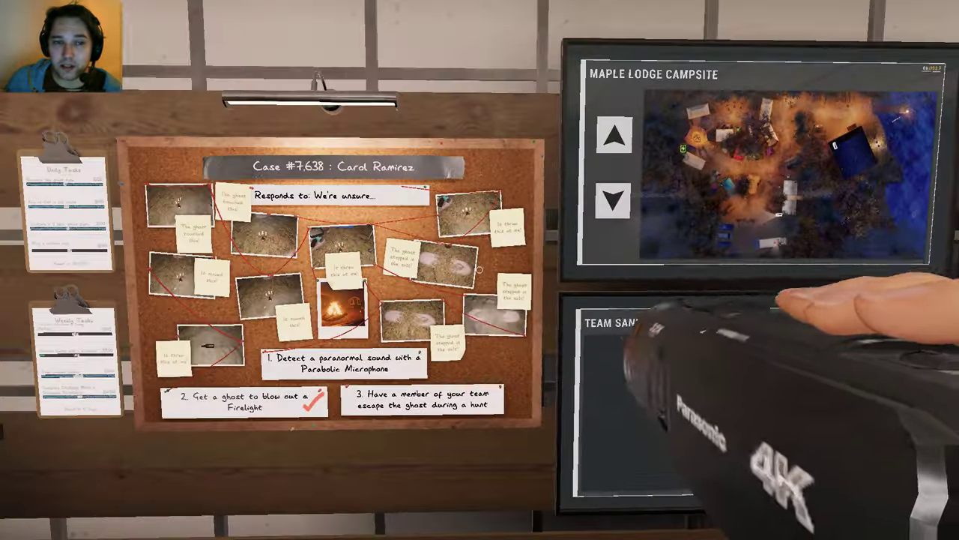
Step: Take the camcorder, lighter and smudge sticks, and switch the monitor to CAM 01
key(q)
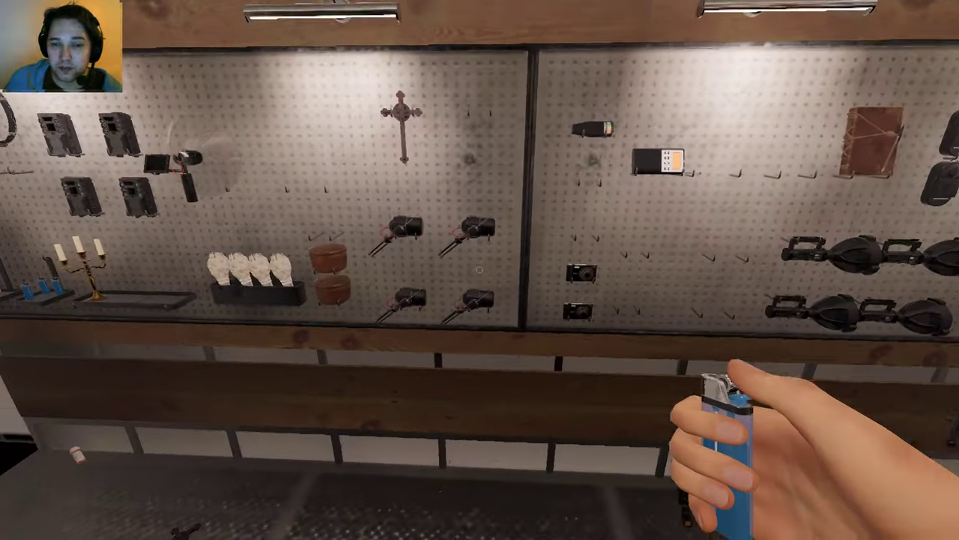
key(w)
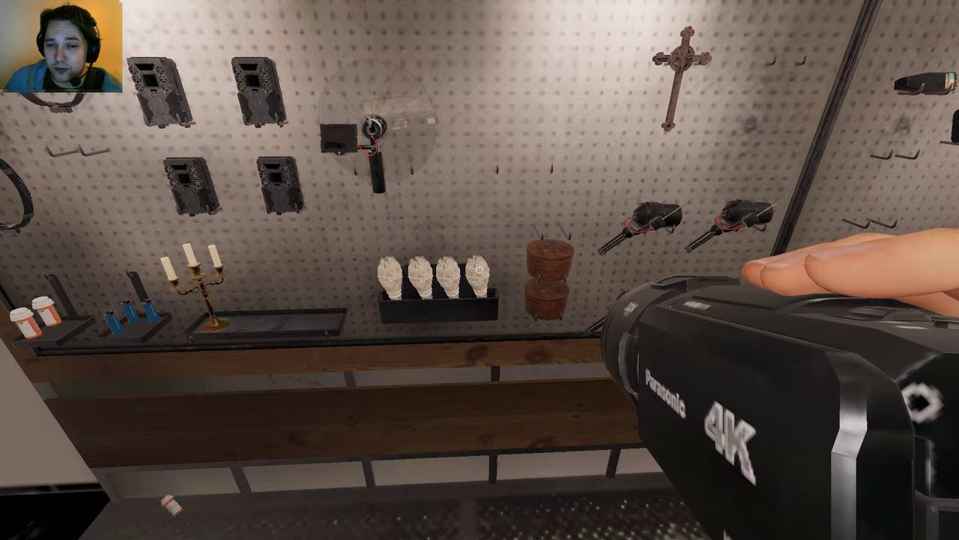
key(q)
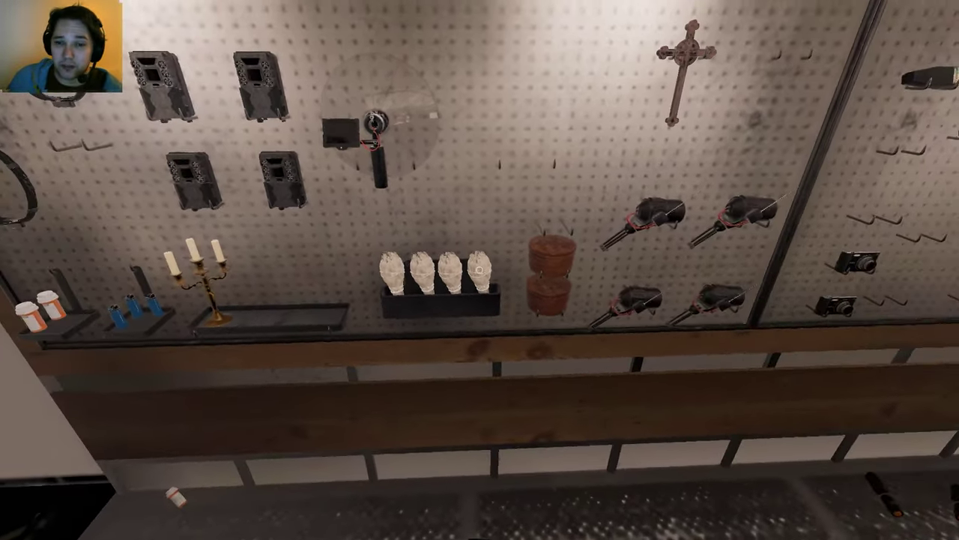
key(q)
key(w)
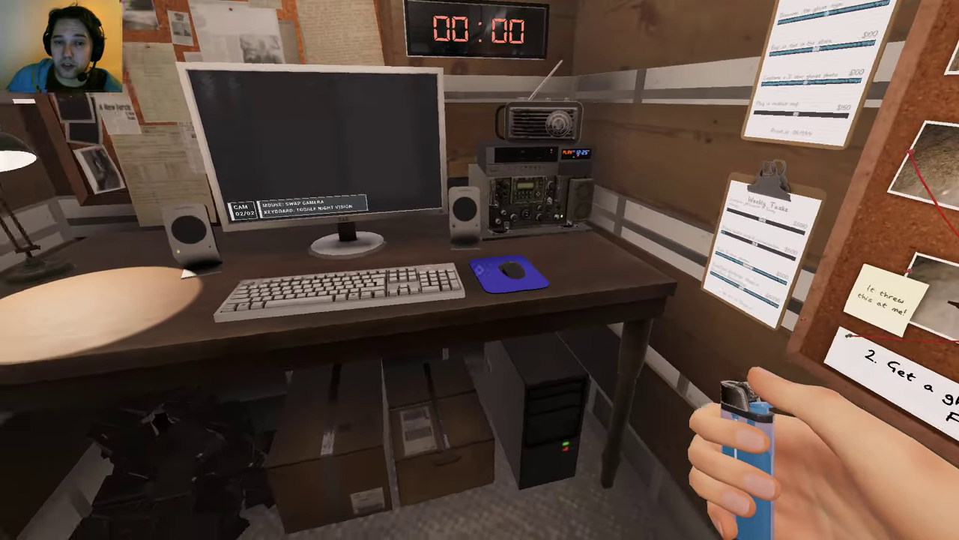
click(479, 269)
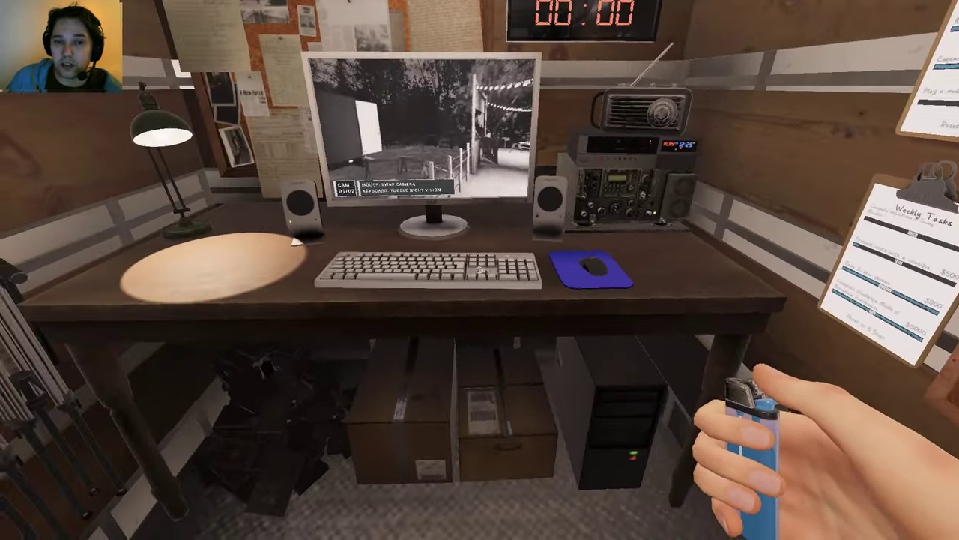
key(q)
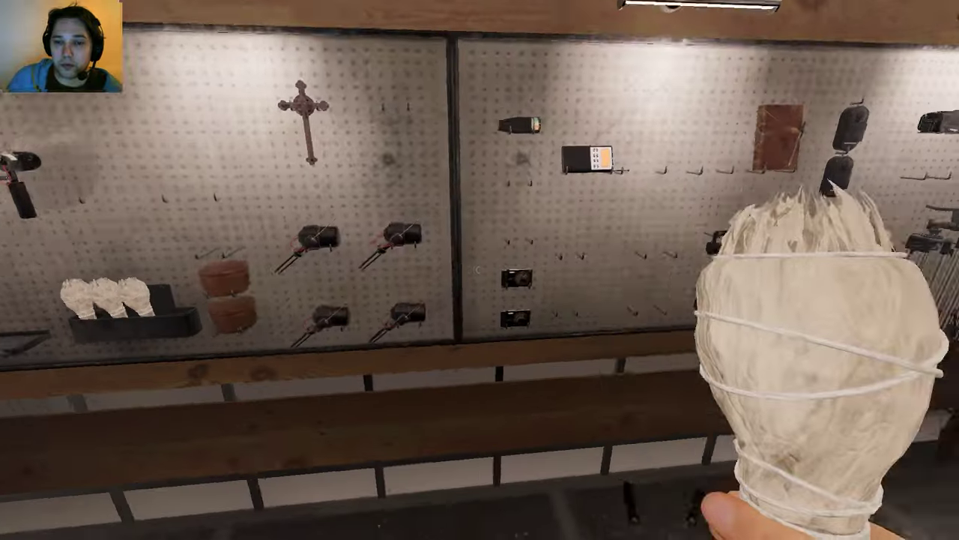
key(q)
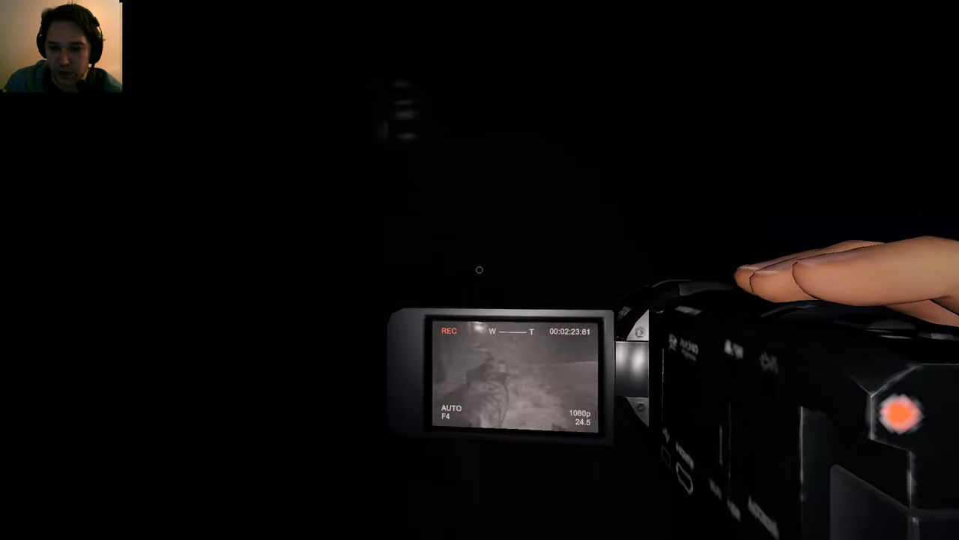
Step: Walk from the dark room to the yard facing the lit cabin porch, camcorder recording
key(w)
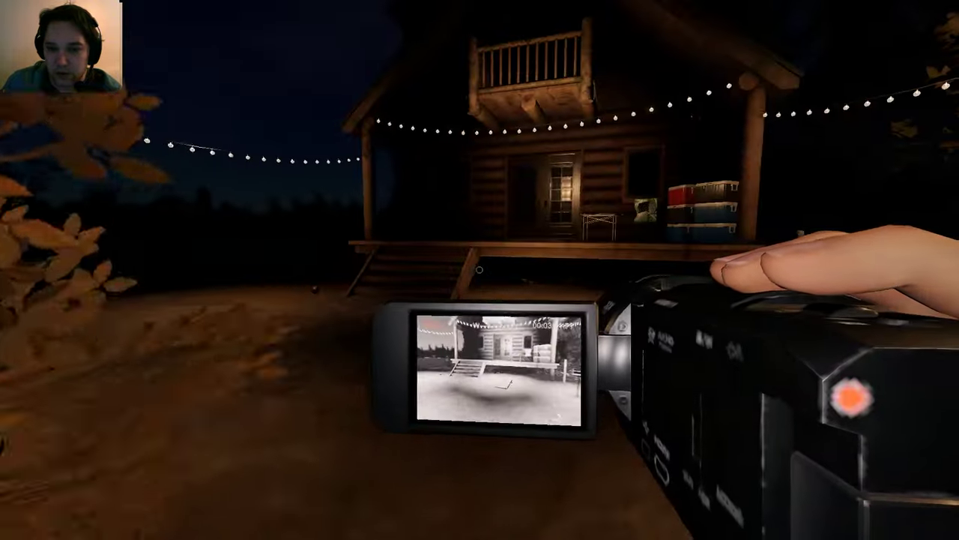
Step: Swap between lighter and camcorder, then enter the log cabin
key(2)
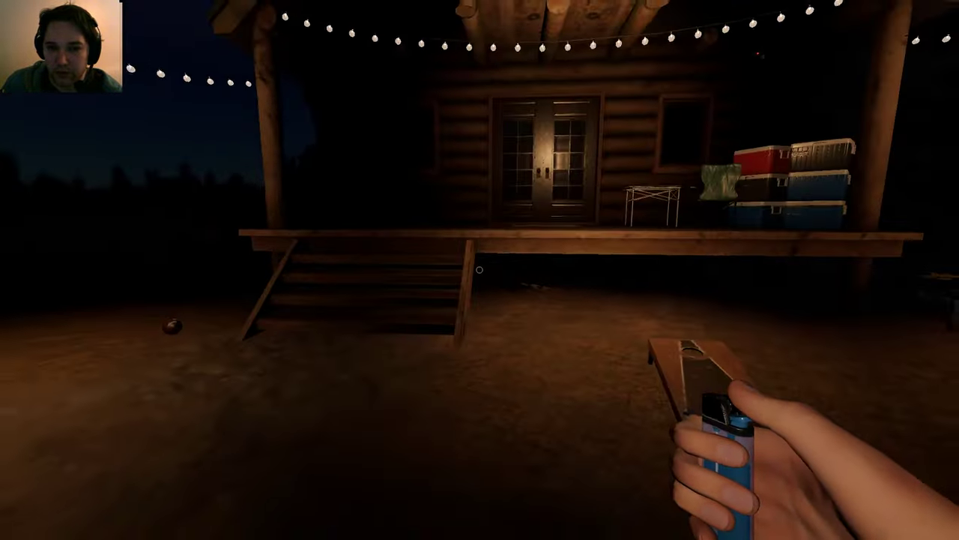
key(1)
key(2)
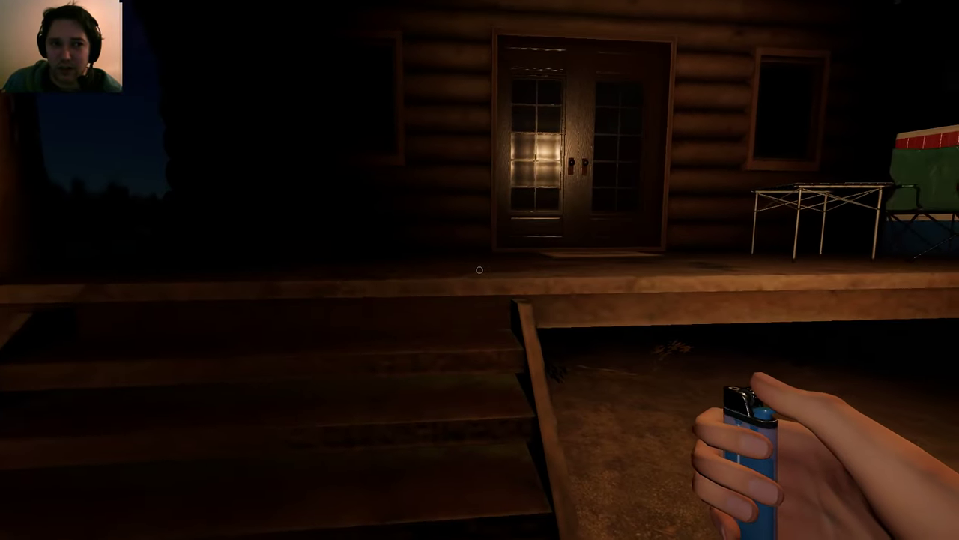
key(1)
key(2)
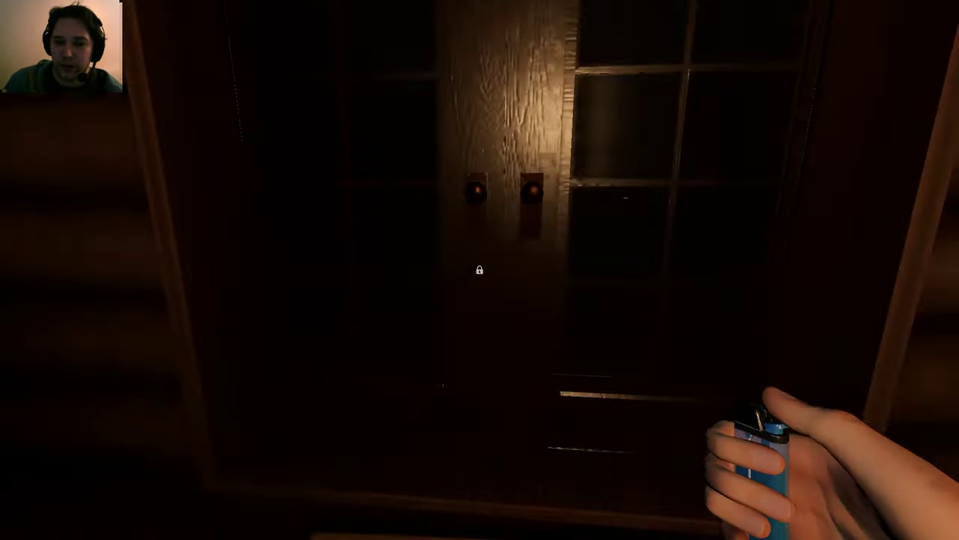
click(480, 270)
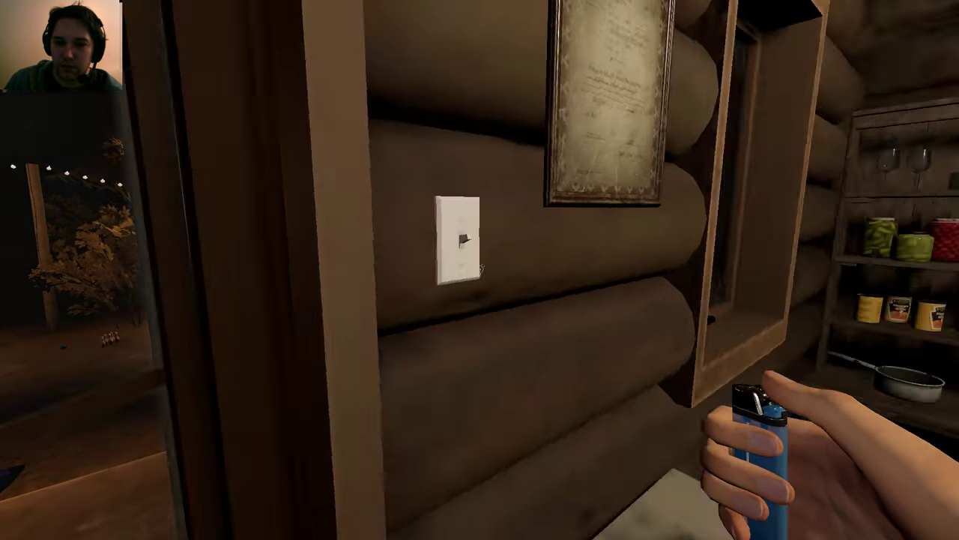
key(w)
key(w)
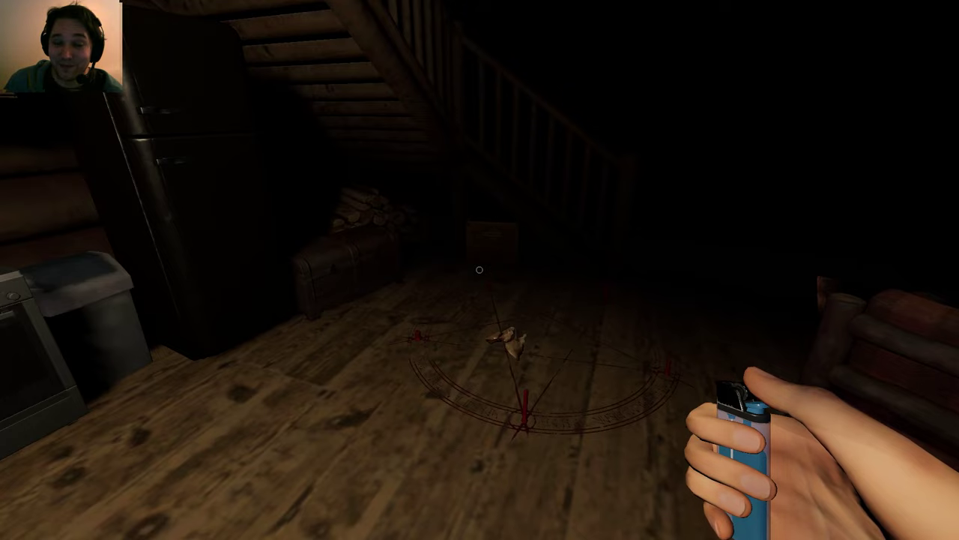
scroll(479, 270, down, 1)
scroll(480, 270, down, 1)
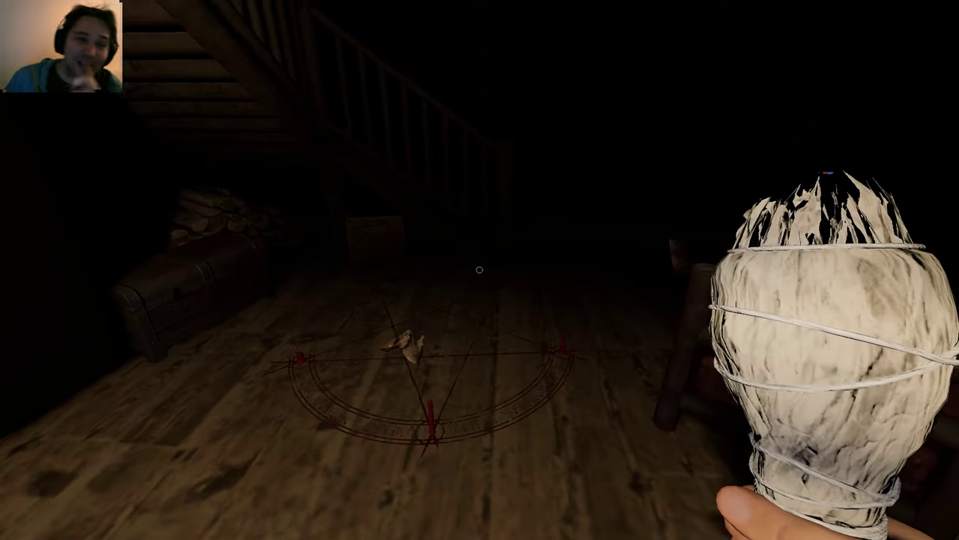
Step: Walk through the cabin to the pentagram candles and check the journal evidence
key(w)
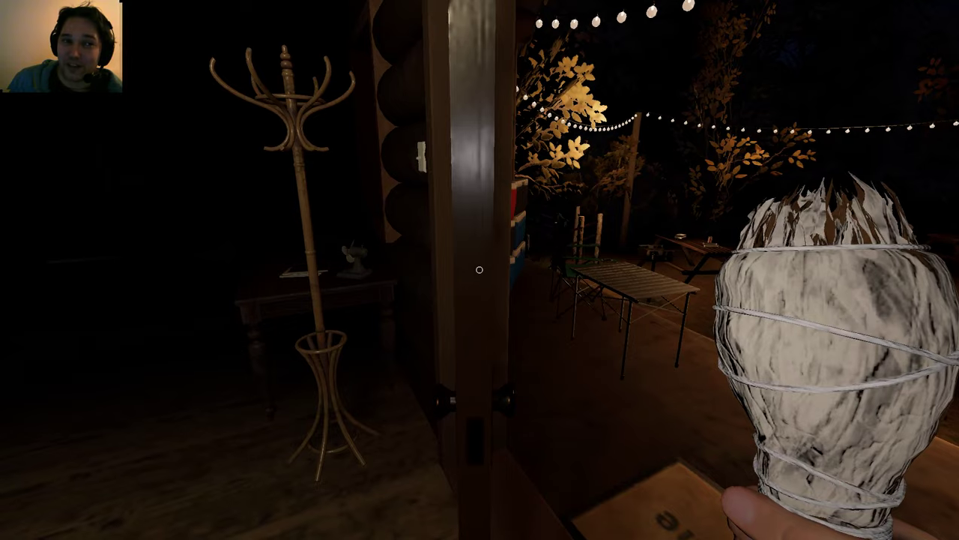
key(w)
key(w)
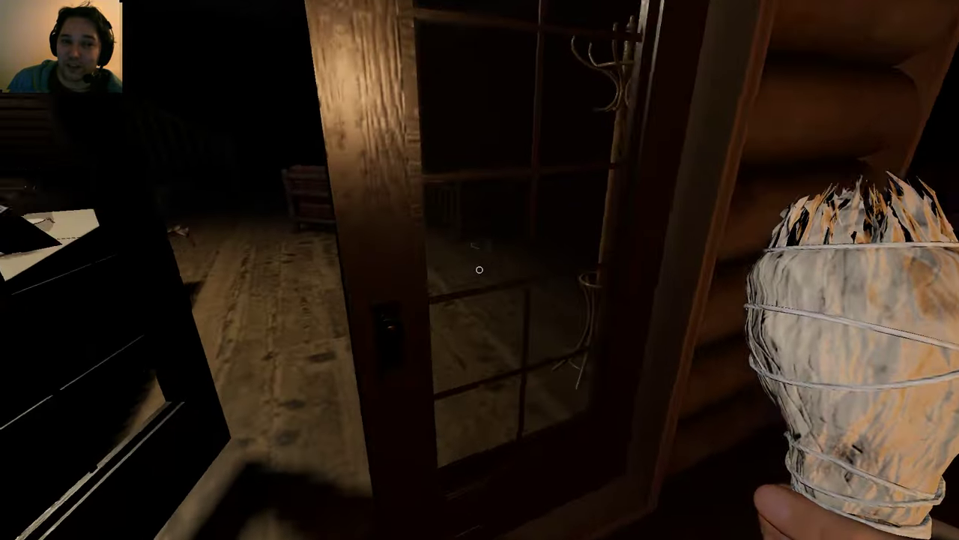
key(w)
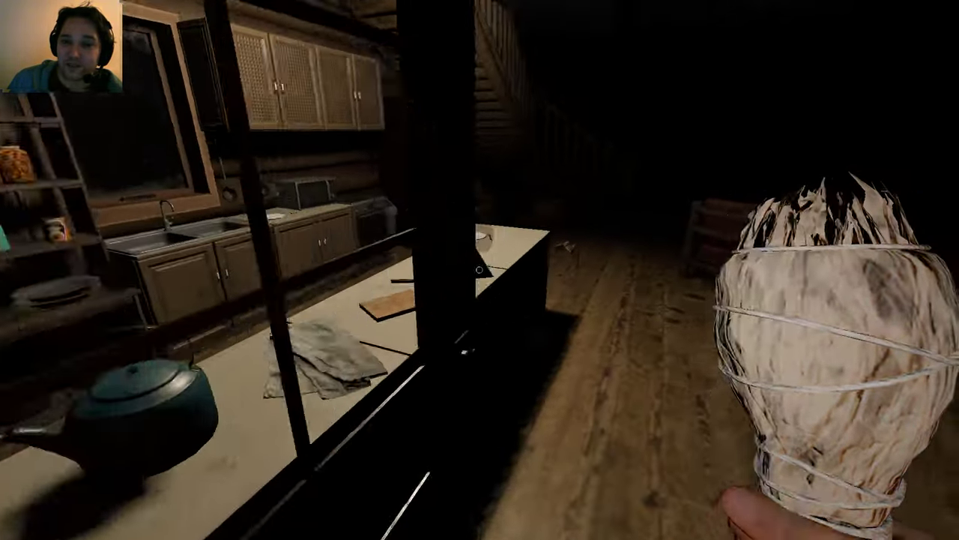
key(w)
key(q)
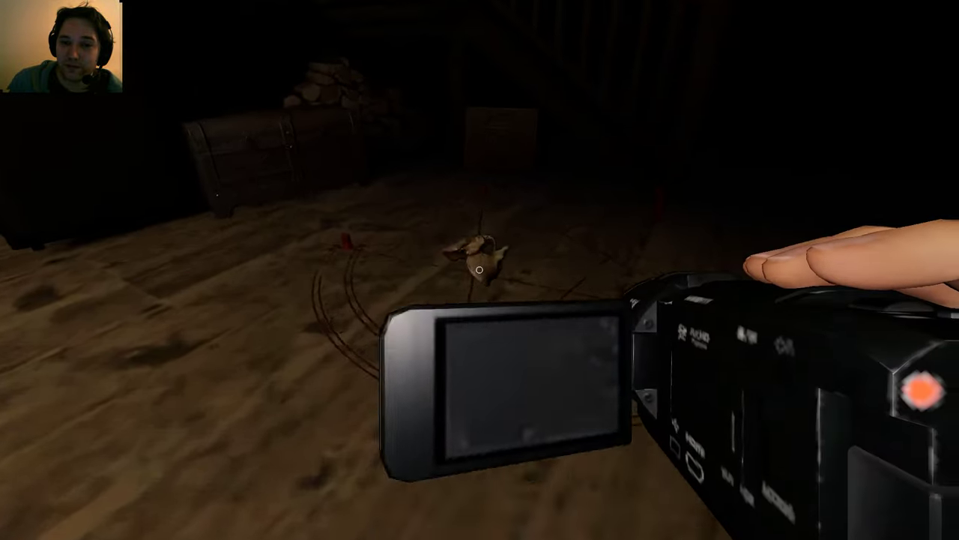
key(q)
key(s)
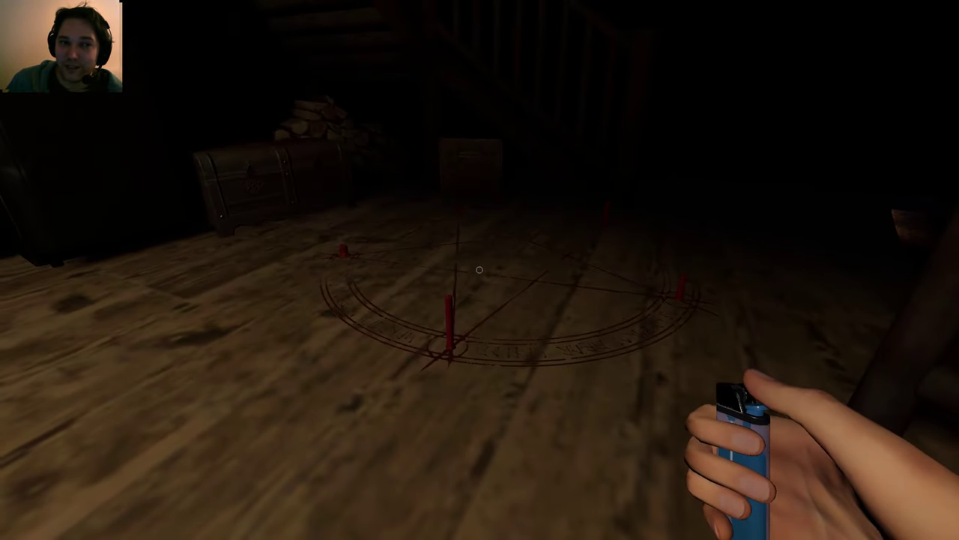
key(w)
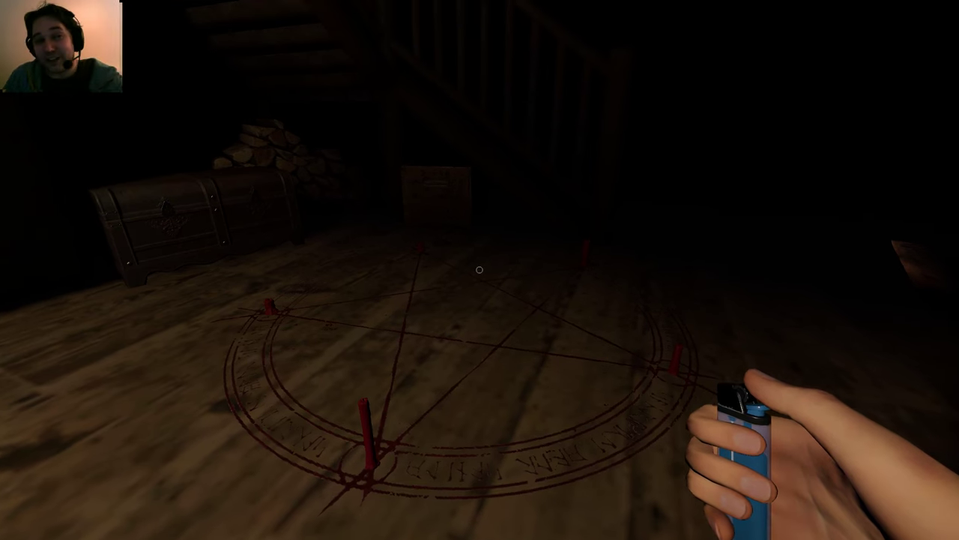
key(j)
key(j)
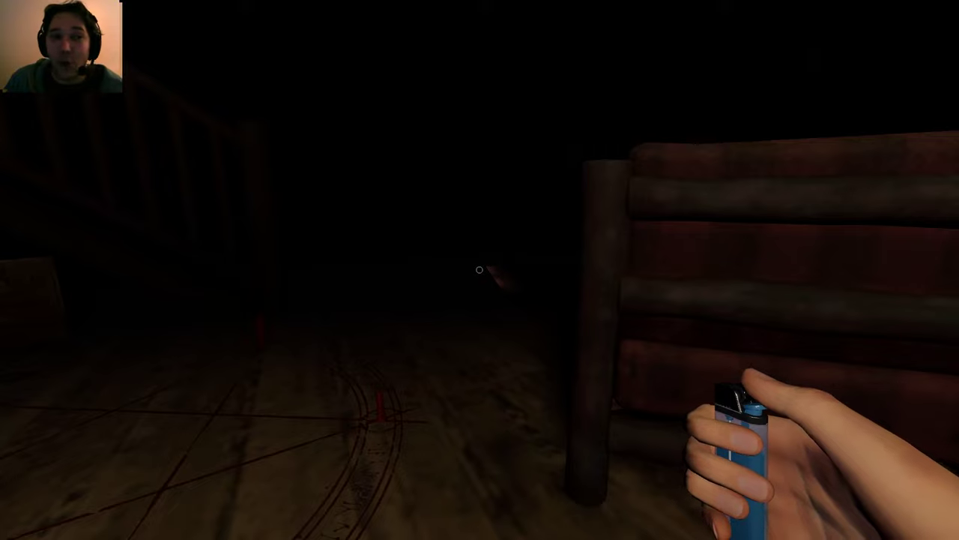
Step: Walk past the TV, plant and sofa to the coffee table, swapping smudge stick and lighter
key(w)
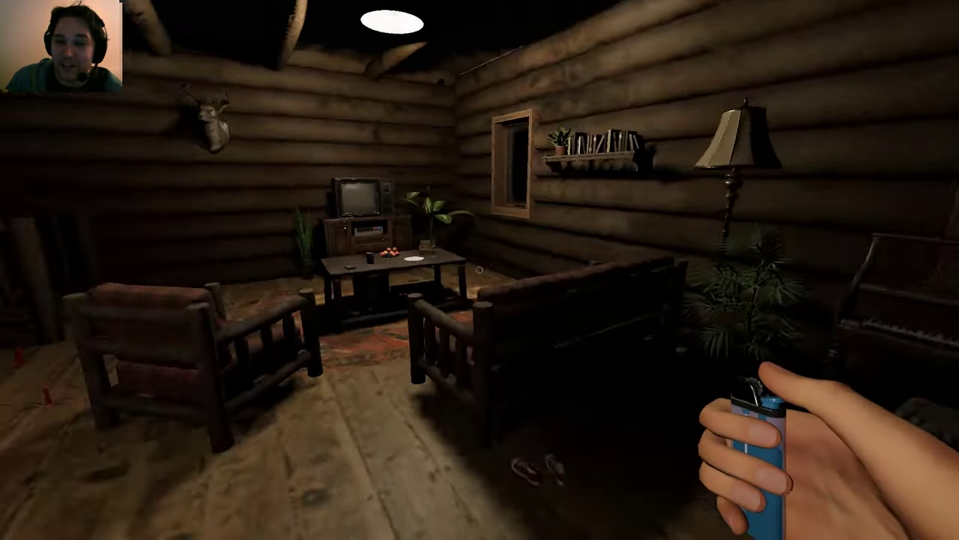
key(w)
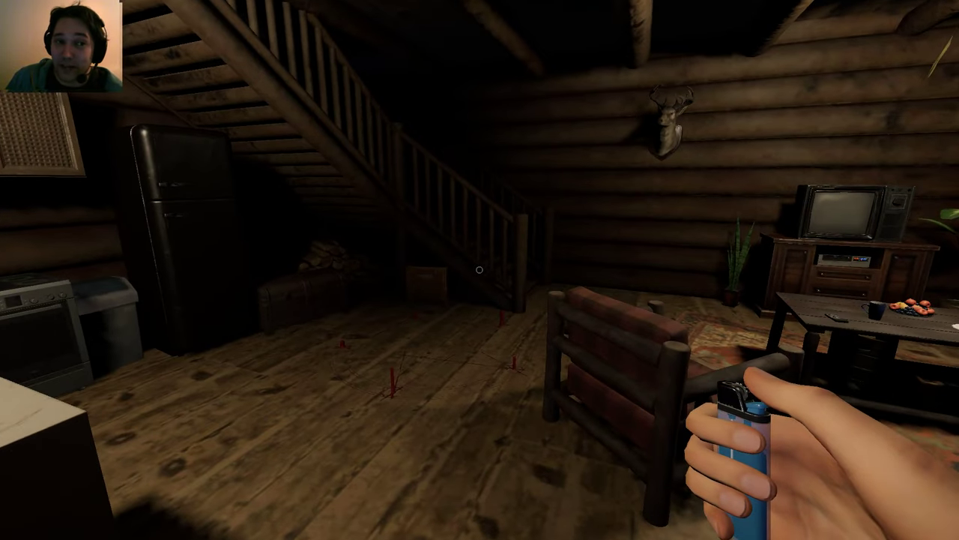
key(w)
key(q)
key(q)
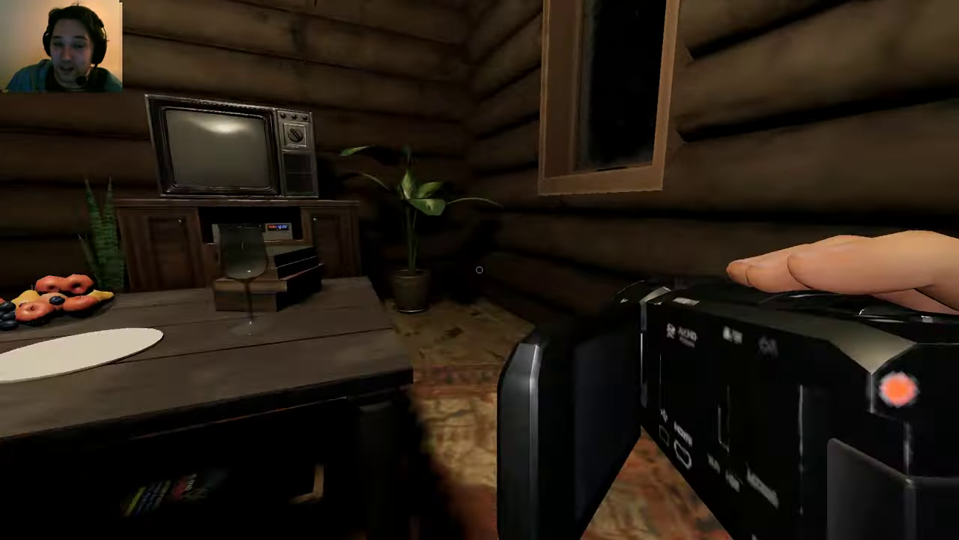
key(w)
key(q)
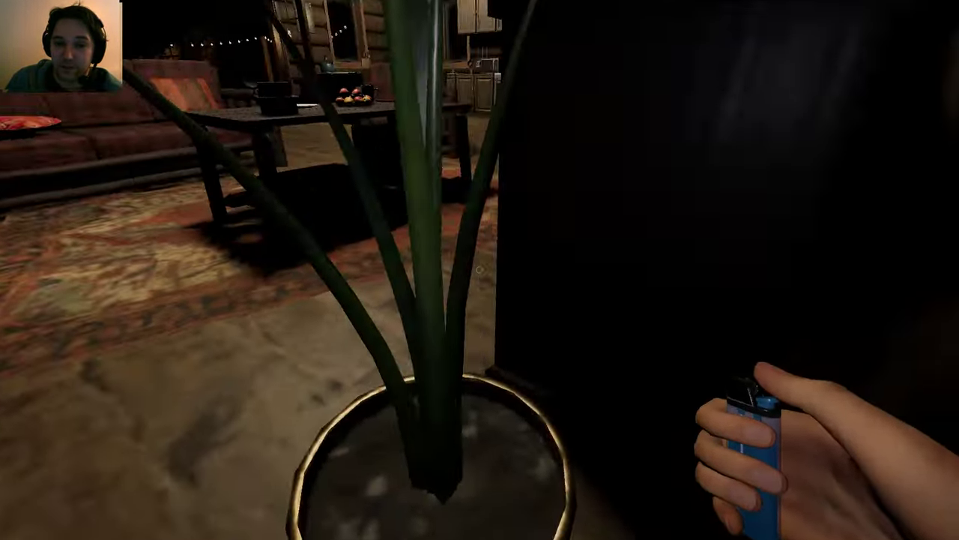
key(w)
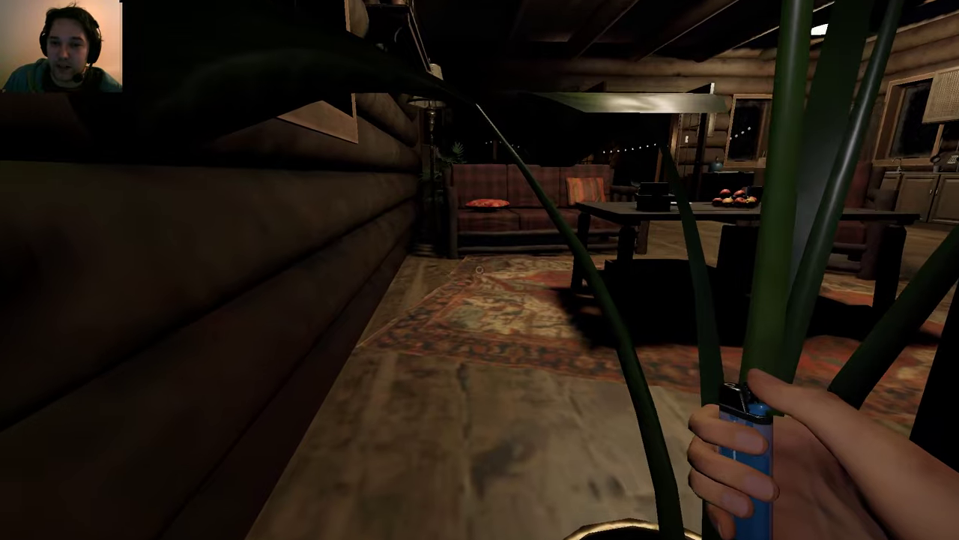
key(w)
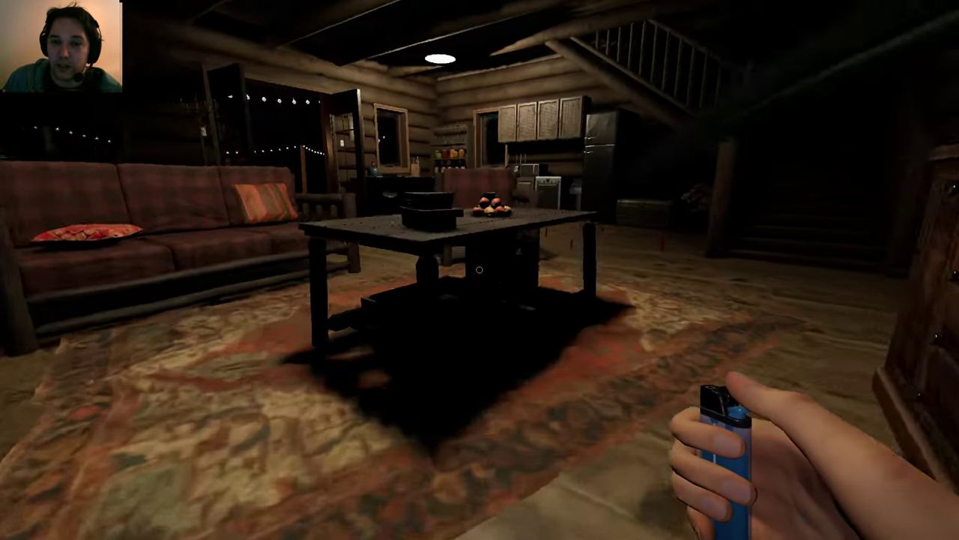
Step: Cross the pentagram, light the firelight candle by the dresser, and burn a smudge stick
key(w)
scroll(480, 270, down, 1)
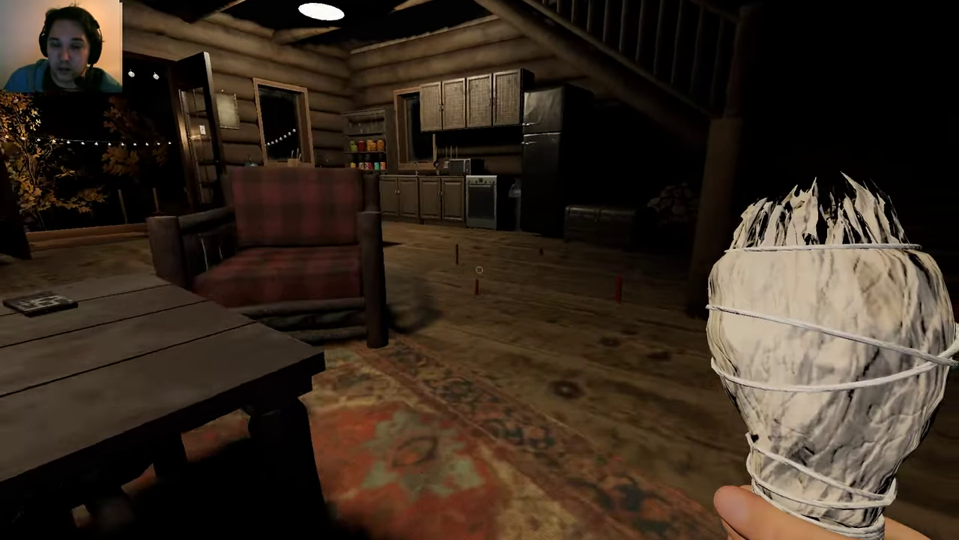
scroll(480, 270, down, 1)
scroll(480, 270, down, 1)
key(w)
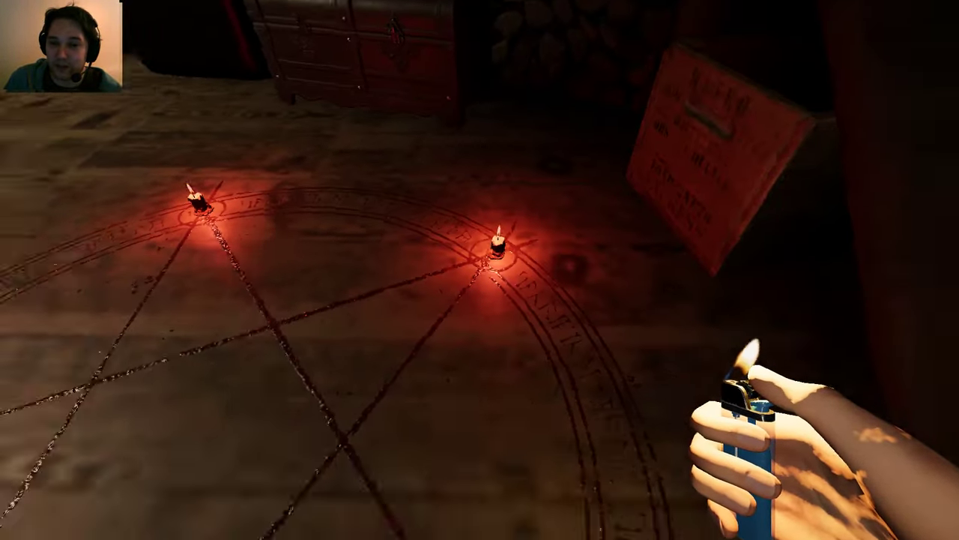
key(s)
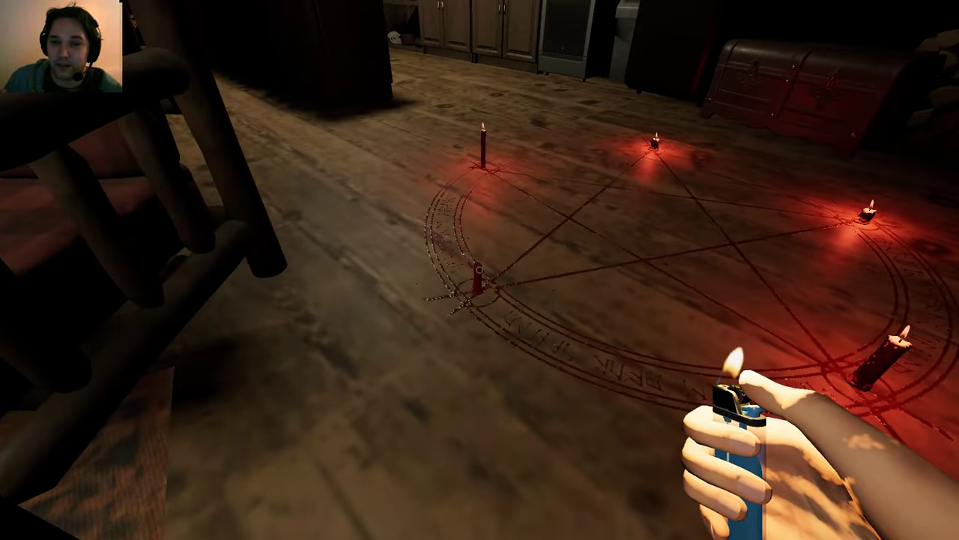
click(479, 270)
scroll(479, 270, down, 1)
scroll(479, 270, down, 1)
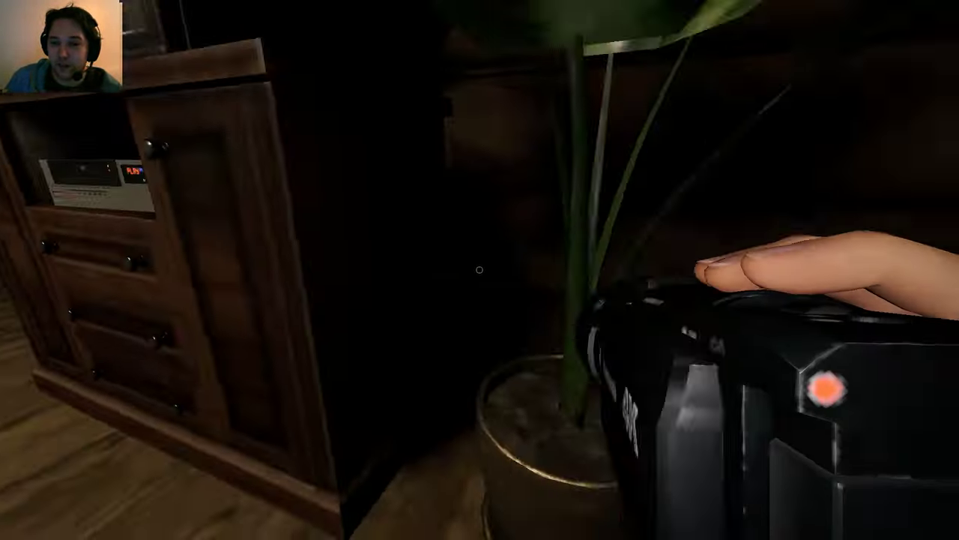
scroll(480, 270, down, 1)
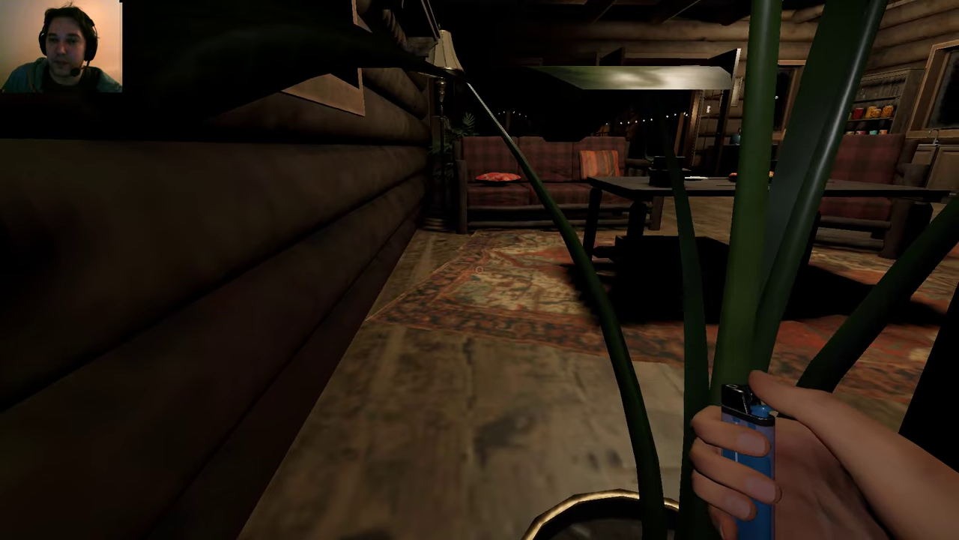
scroll(479, 270, down, 1)
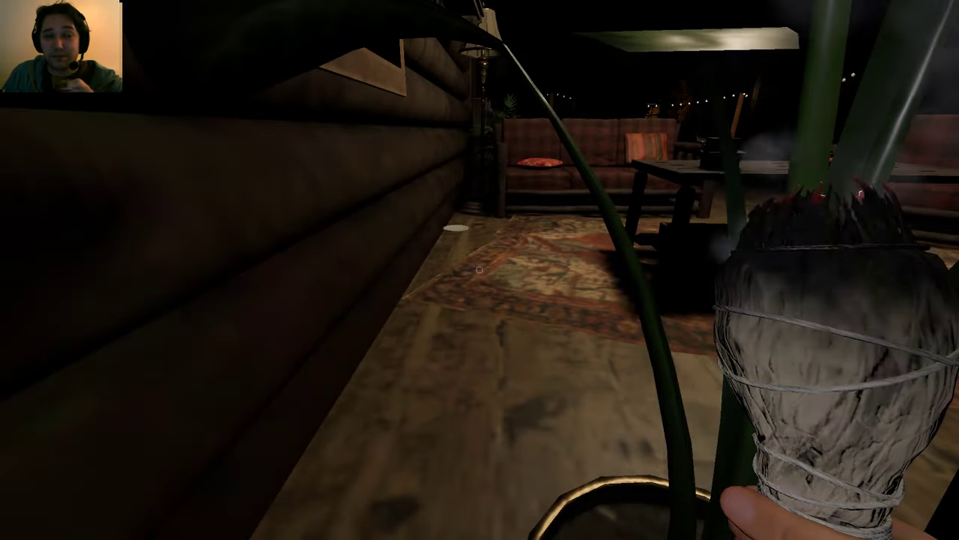
right_click(479, 269)
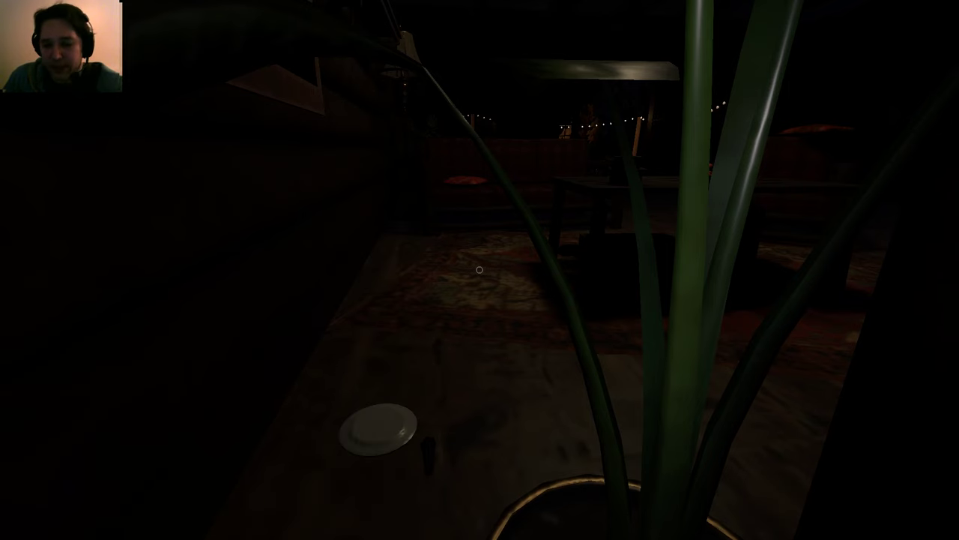
Step: View the journal's Overview page showing objective #2 ticked
key(j)
click(383, 49)
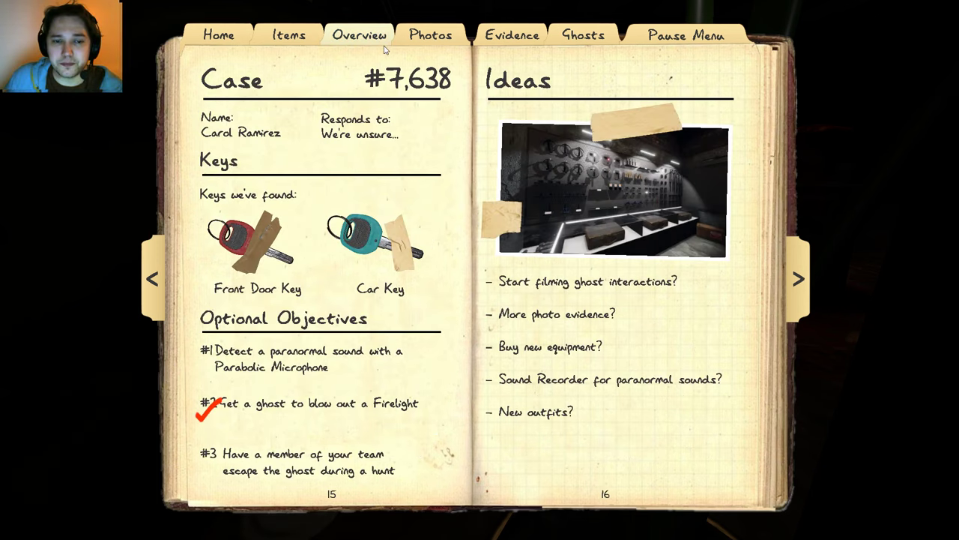
scroll(479, 269, down, 1)
scroll(479, 269, down, 1)
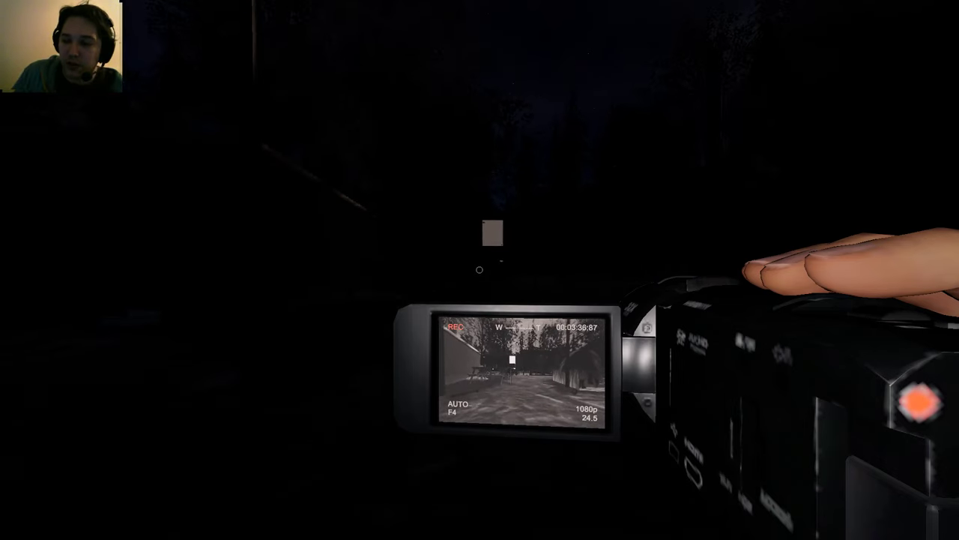
Step: Cross the campsite to the van's open lit doors, briefly swapping camcorder and lighter
key(w)
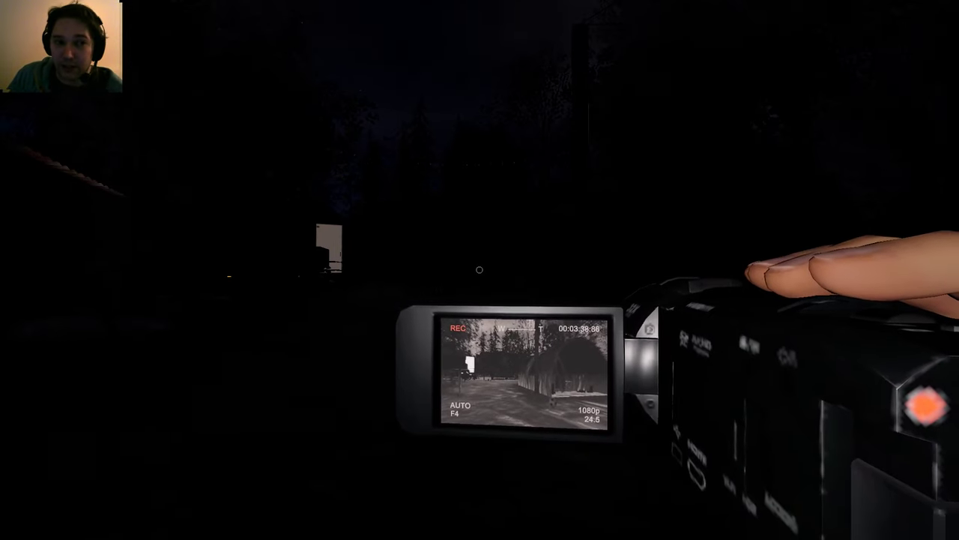
key(q)
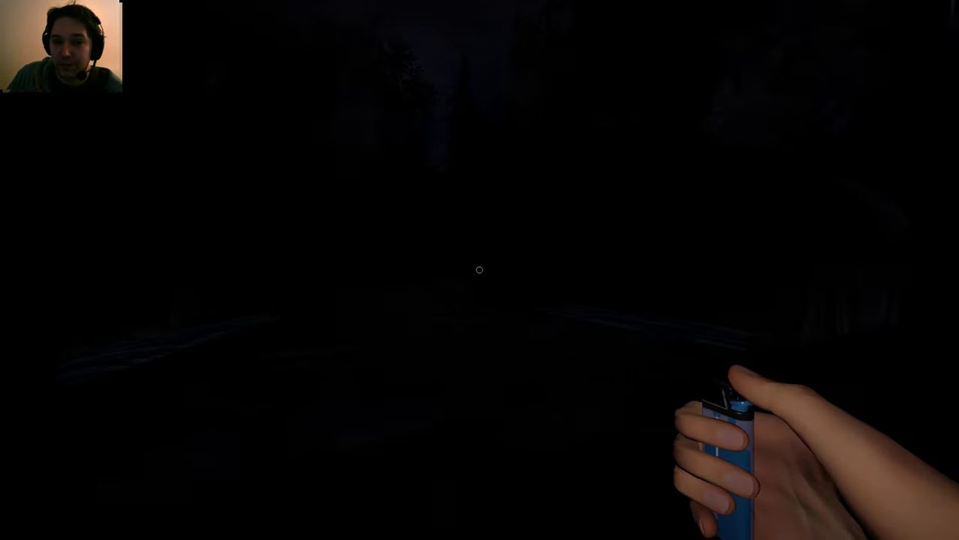
key(q)
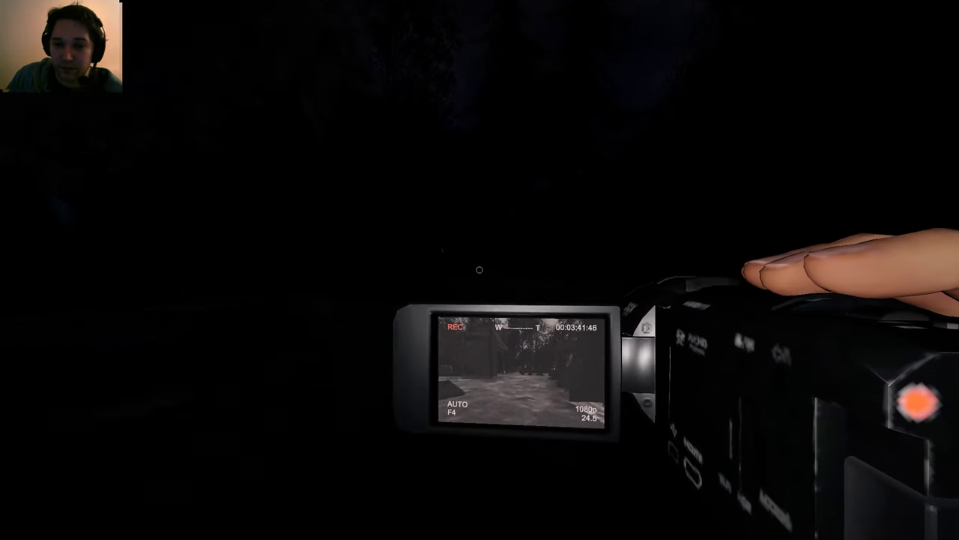
key(w)
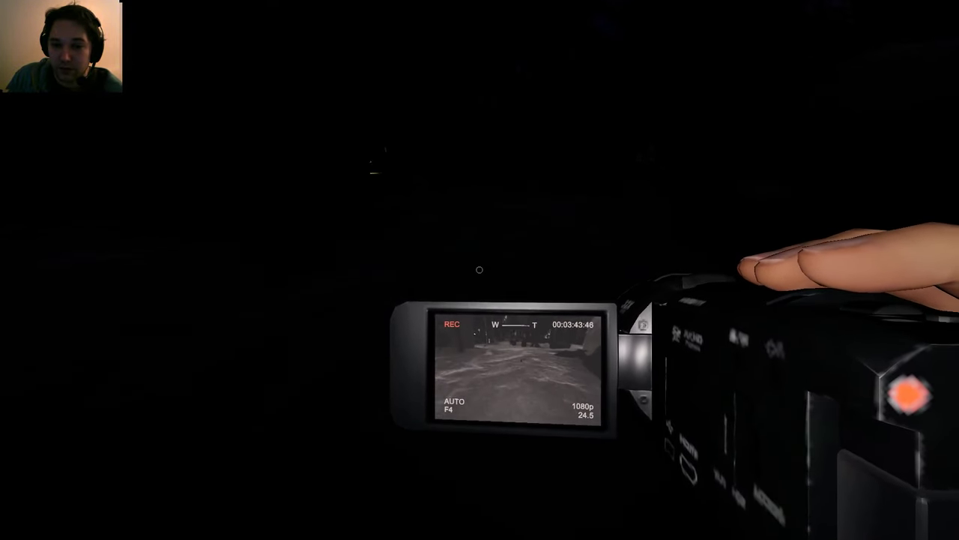
key(w)
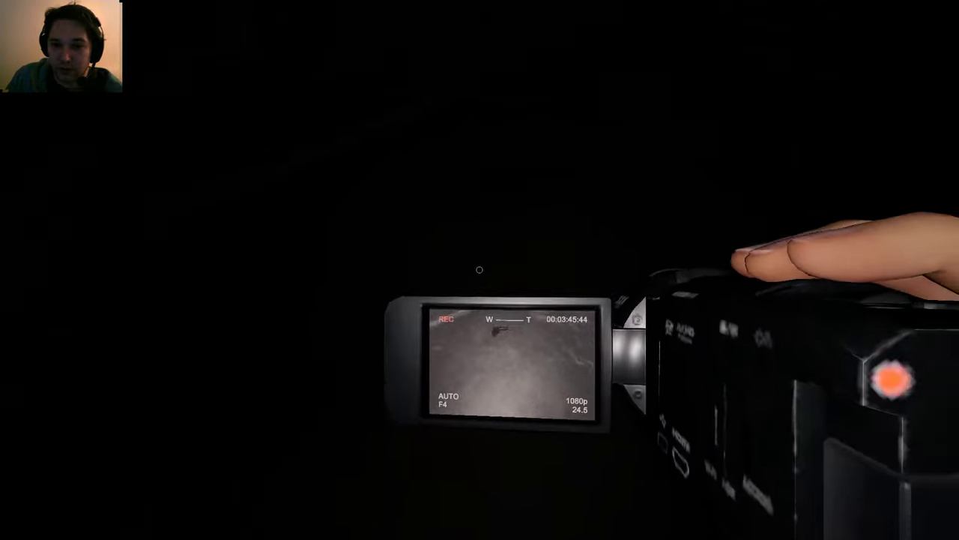
scroll(479, 270, down, 1)
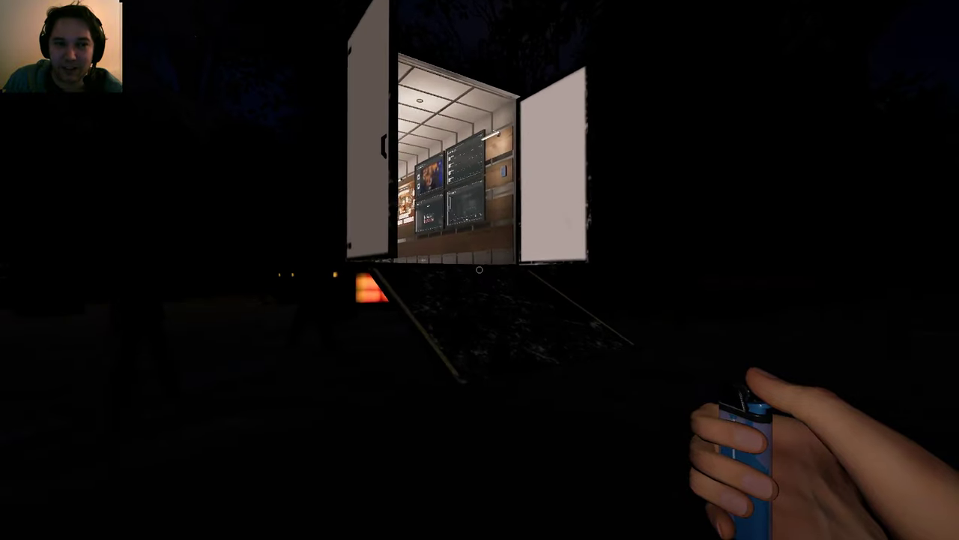
Step: Enter the van, take sanity pills, and grab a smudge stick from the pegboard
key(w)
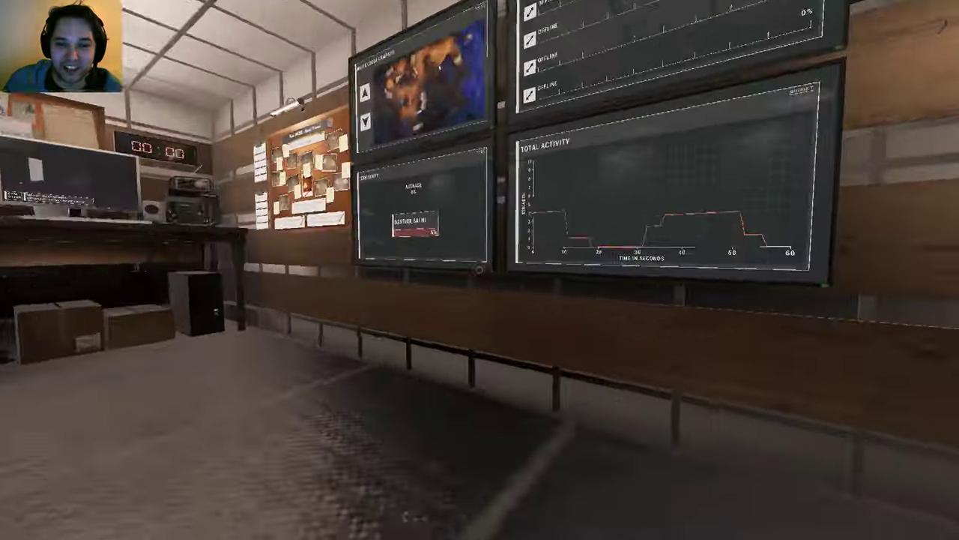
key(w)
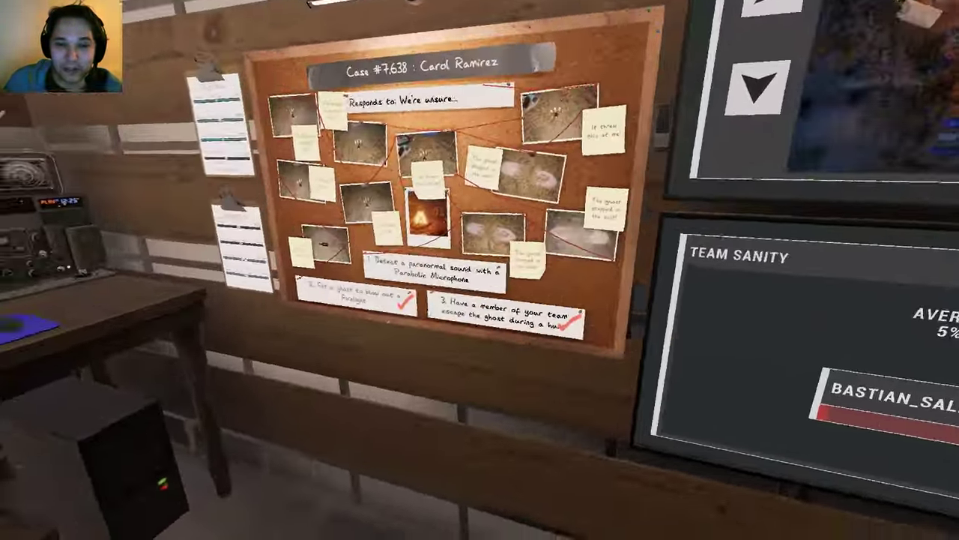
key(w)
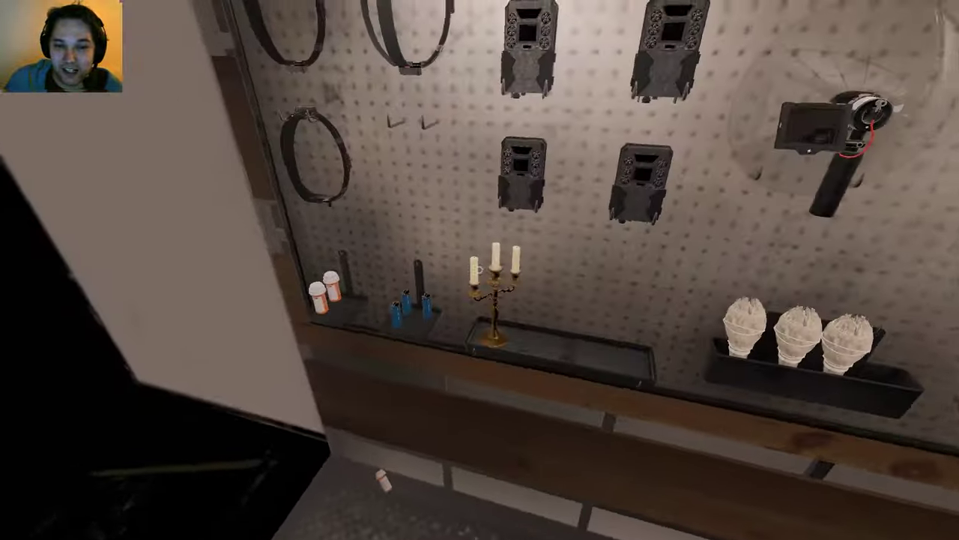
key(e)
right_click(479, 270)
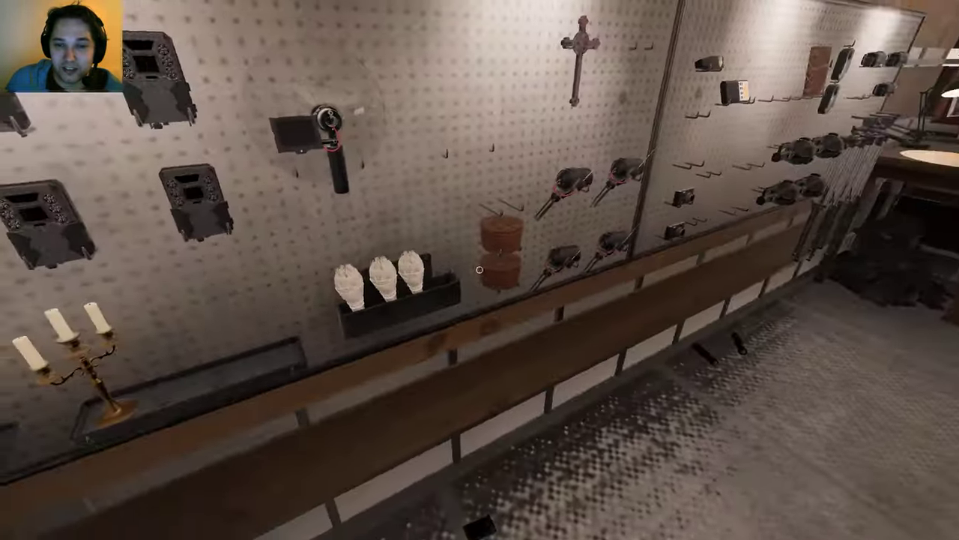
key(e)
Step: Step out of the van past the monitor wall and walk back in
key(q)
key(q)
key(w)
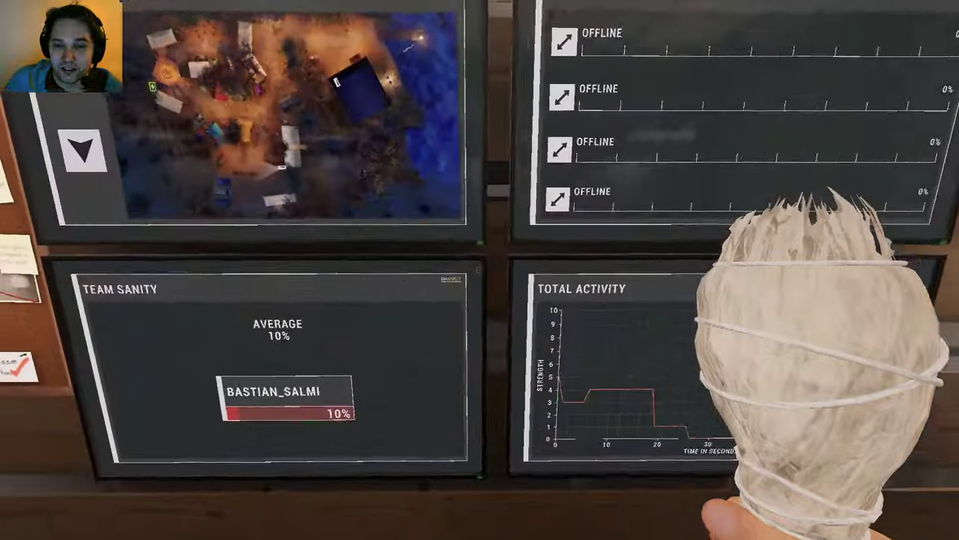
key(w)
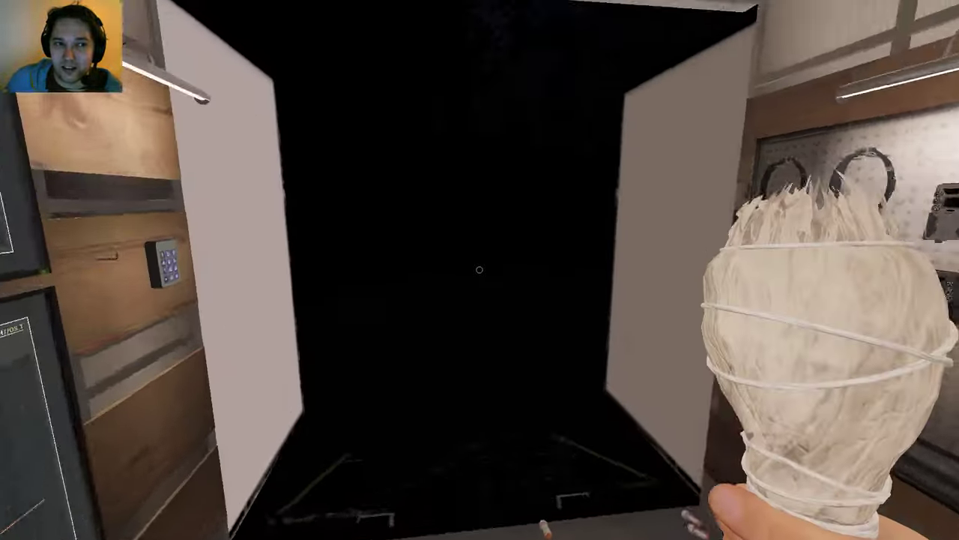
key(q)
key(q)
key(q)
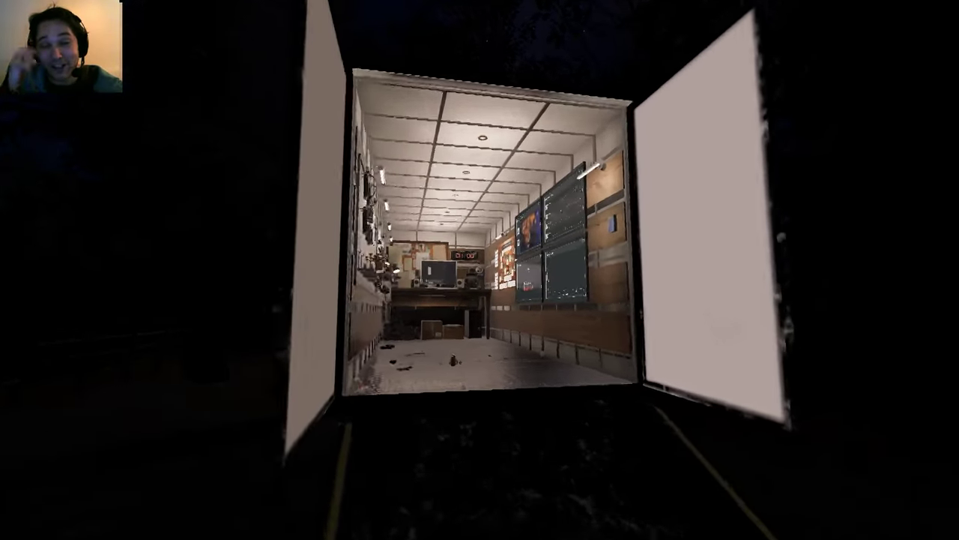
key(w)
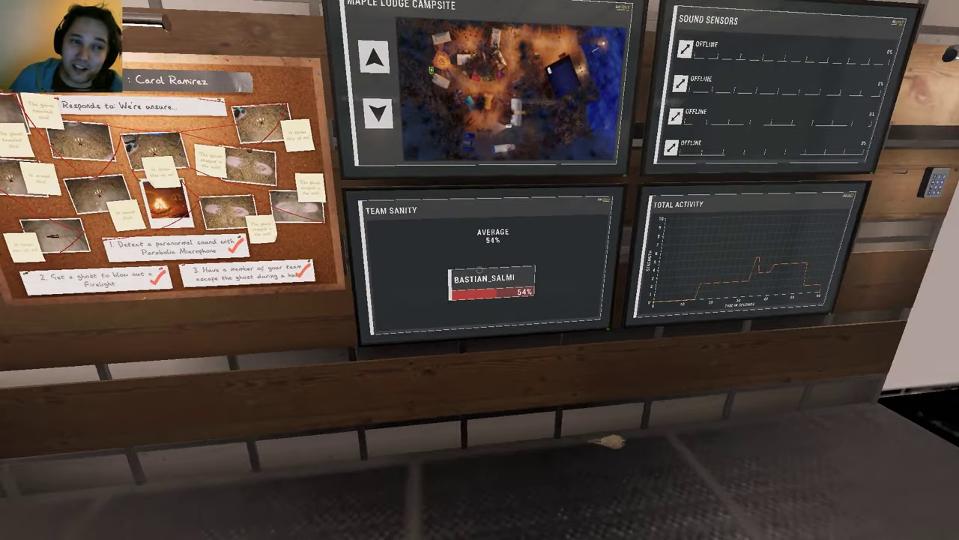
Step: Confirm Moroi is circled on the Evidence page, then close the journal and face the monitors
key(j)
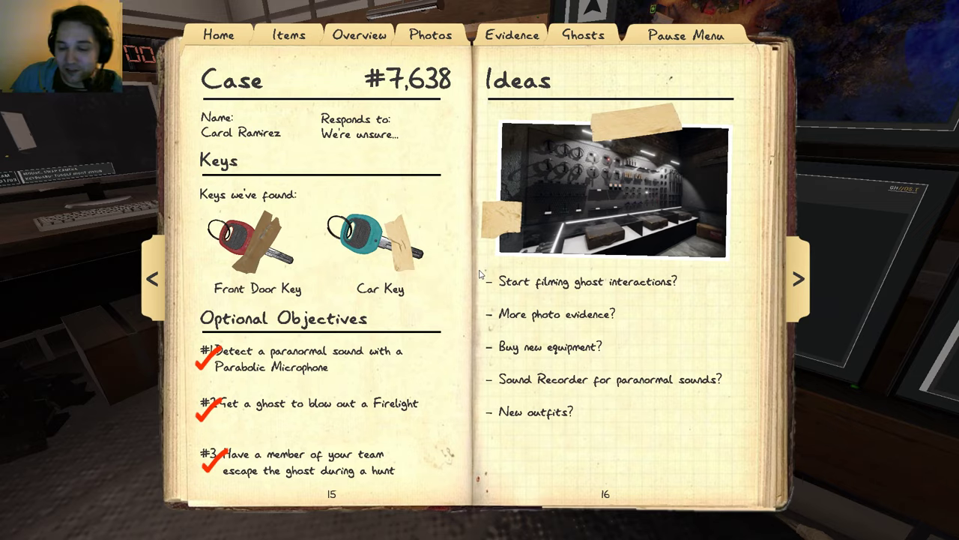
click(507, 35)
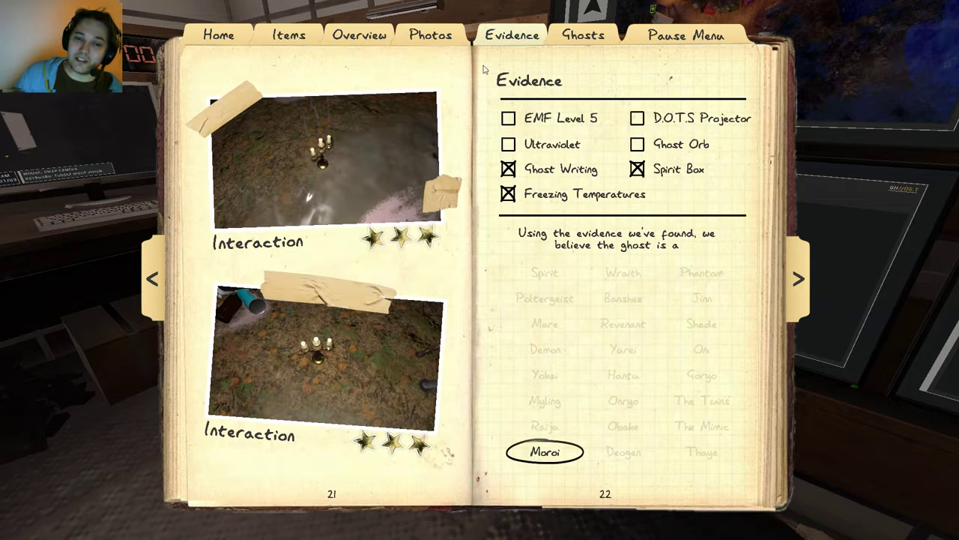
key(j)
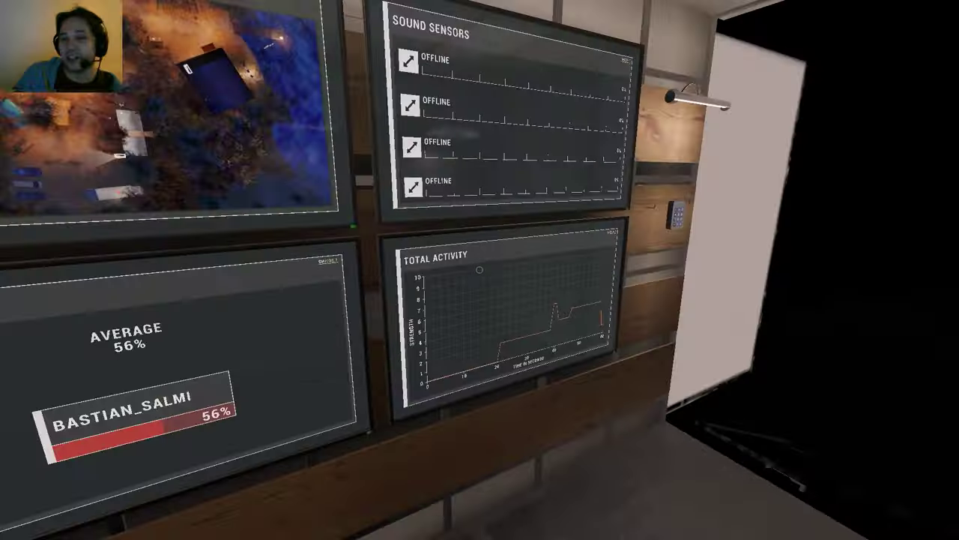
key(s)
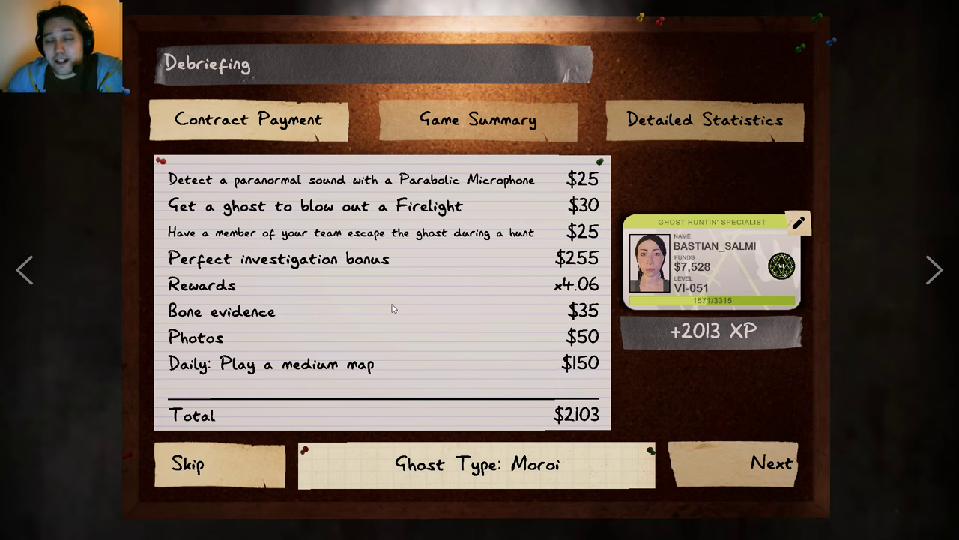
Step: Skip the XP tally, dismiss level-up, review Detailed Statistics, then return to Contract Payment
click(224, 469)
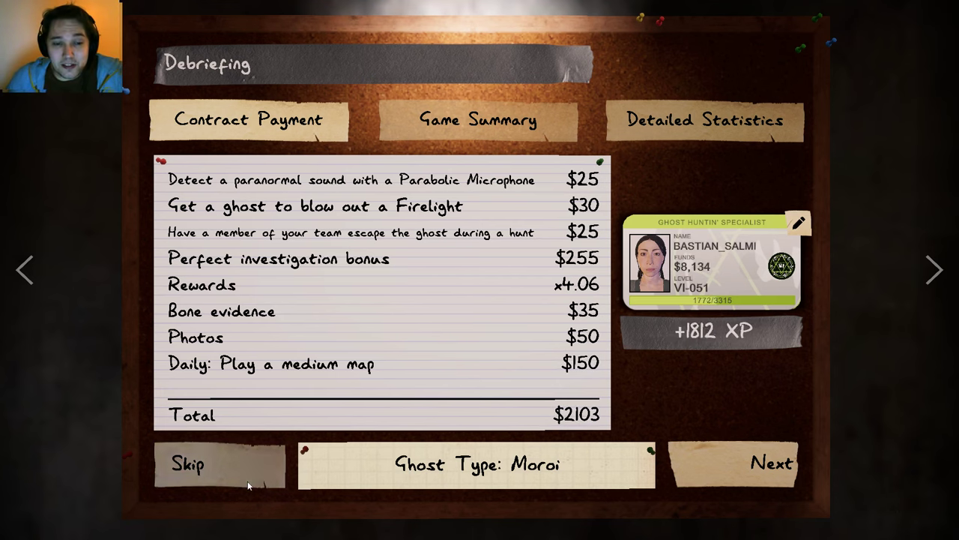
click(475, 364)
click(718, 127)
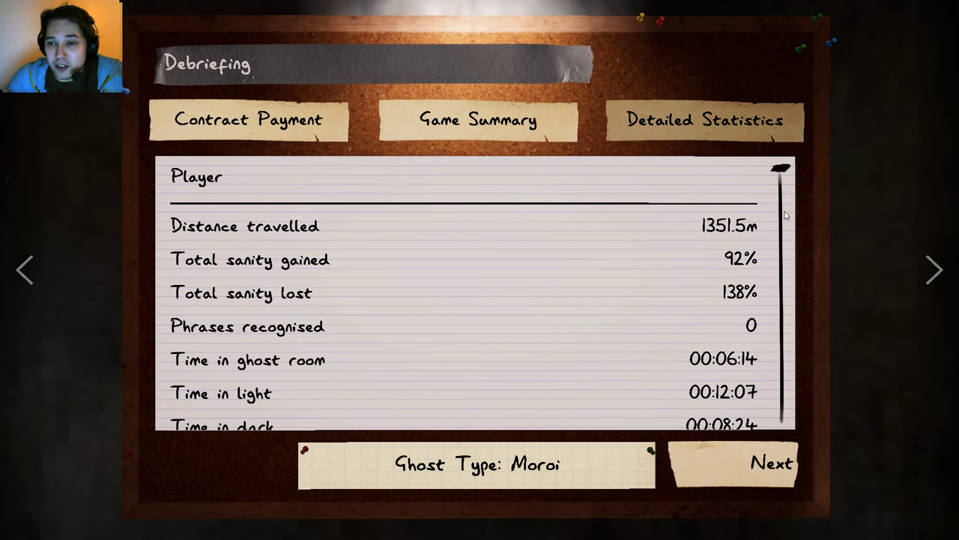
scroll(787, 215, down, 1)
scroll(787, 209, down, 2)
scroll(786, 172, up, 2)
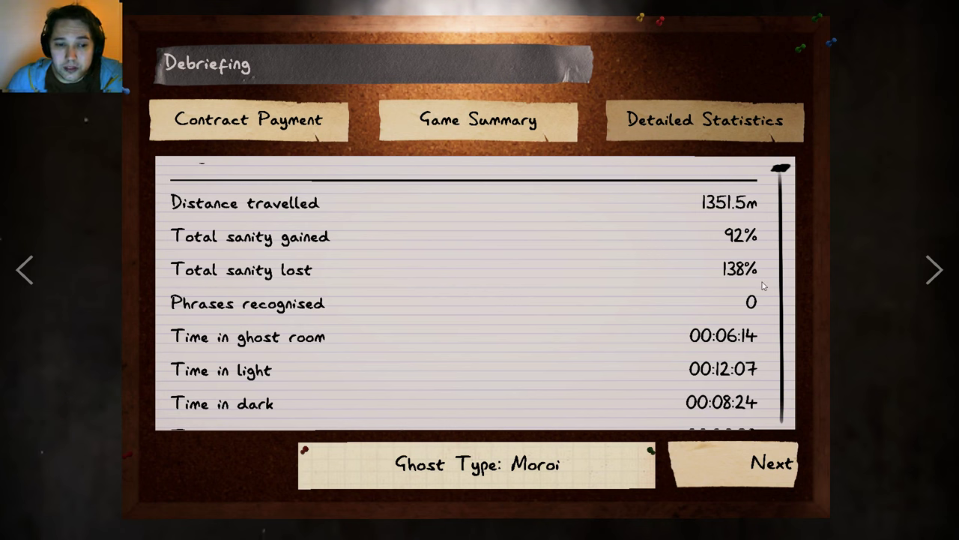
drag(784, 177, 806, 309)
mouse_move(811, 334)
mouse_down()
mouse_move(816, 415)
mouse_move(806, 160)
mouse_up()
click(293, 121)
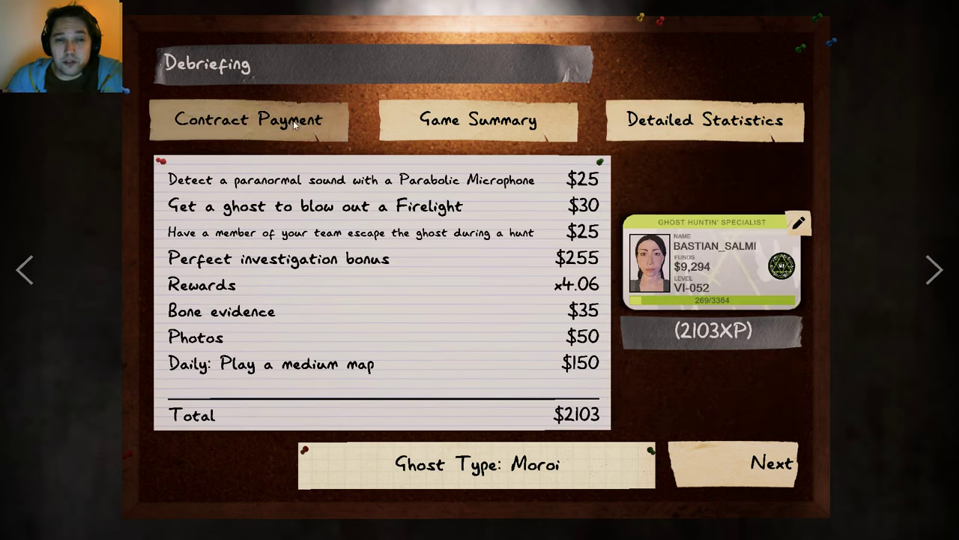